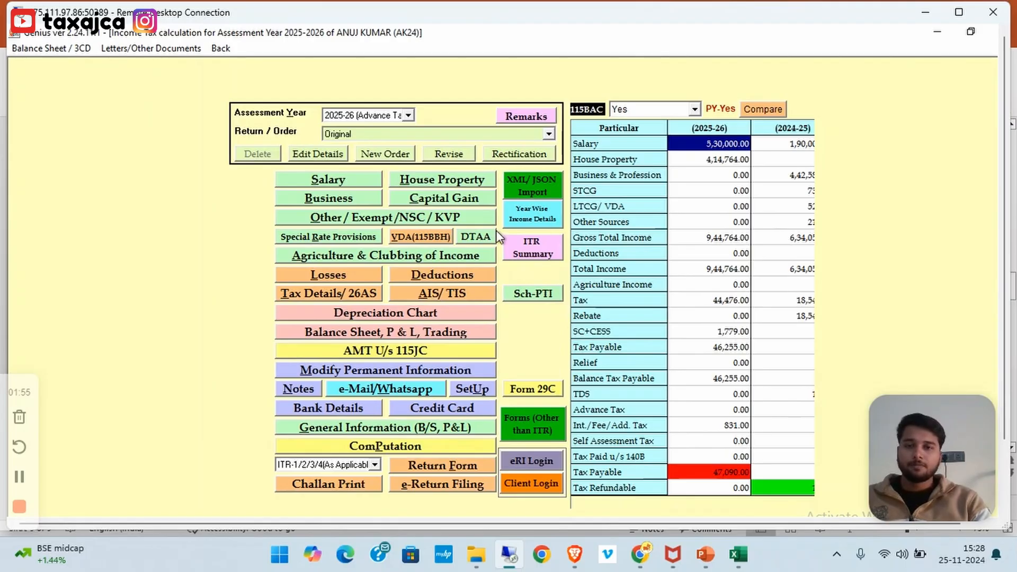
Glance at the Salary form, then bring up the business income menu
left_click(319, 181)
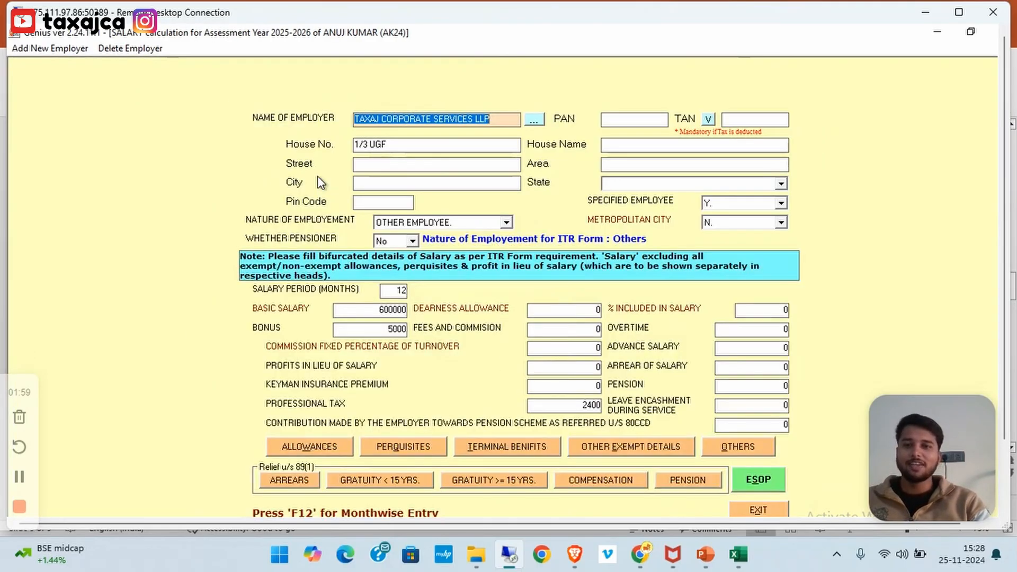
key("Escape")
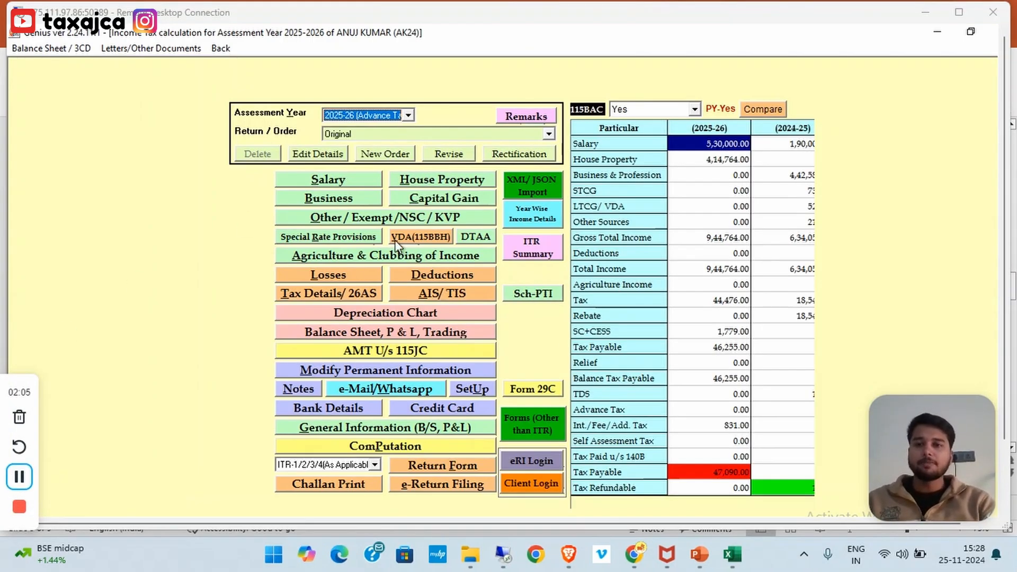
left_click(361, 202)
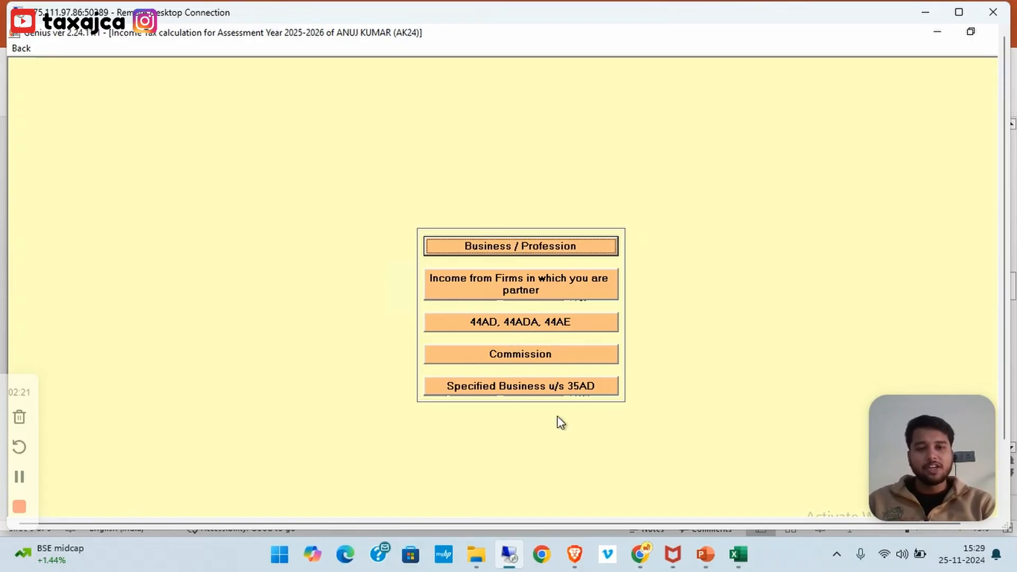
Open the 44AD / 44ADA / 44AE presumptive income calculation form
left_click(576, 333)
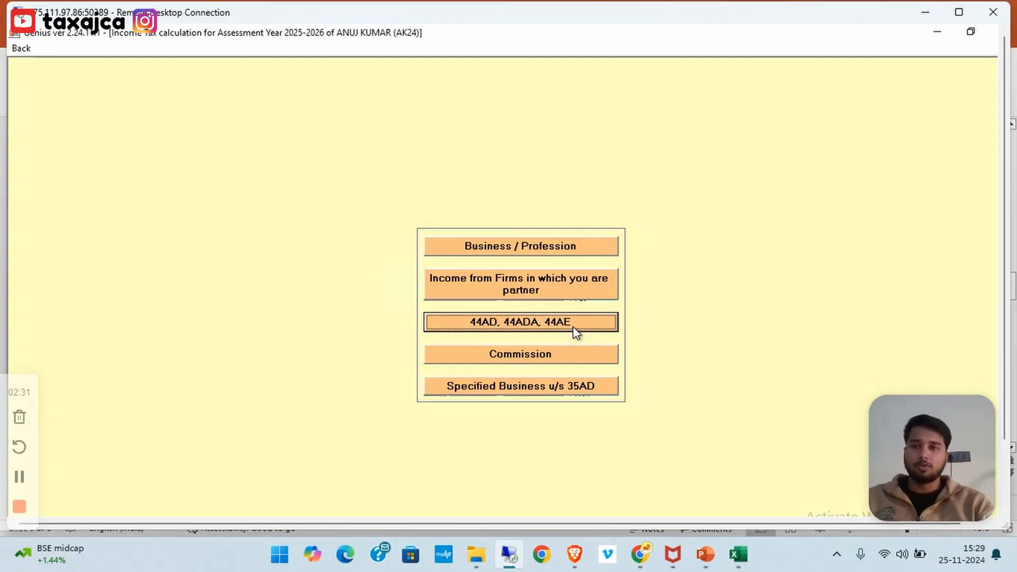
left_click(576, 332)
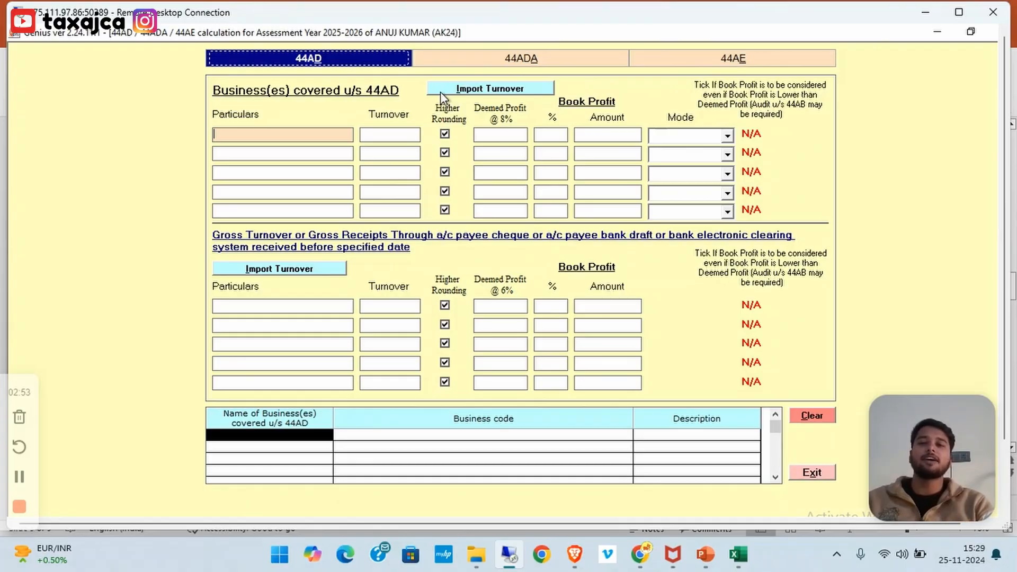
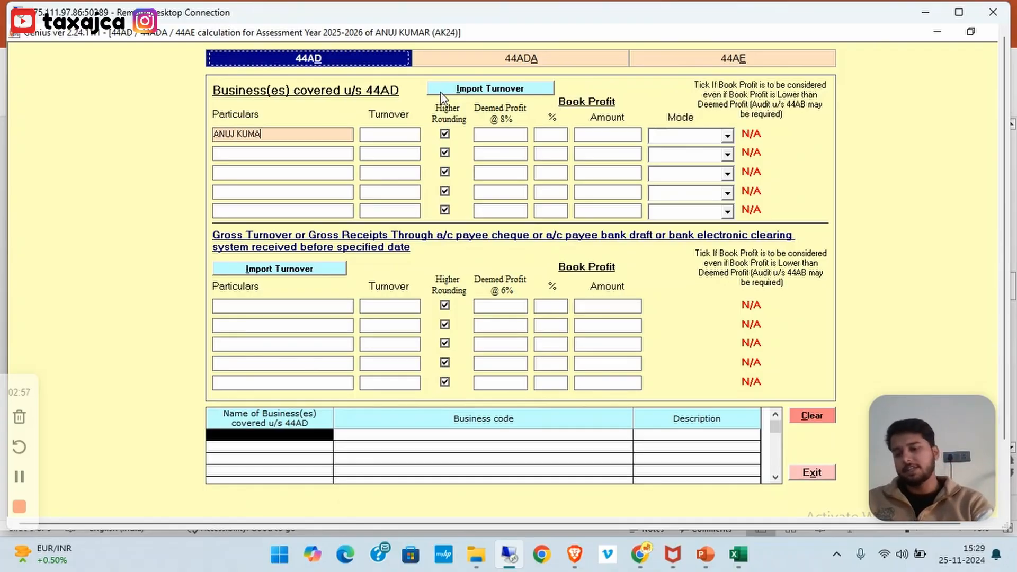
Add a 44AD business under the taxpayer's name with turnover 35000000
left_click(376, 136)
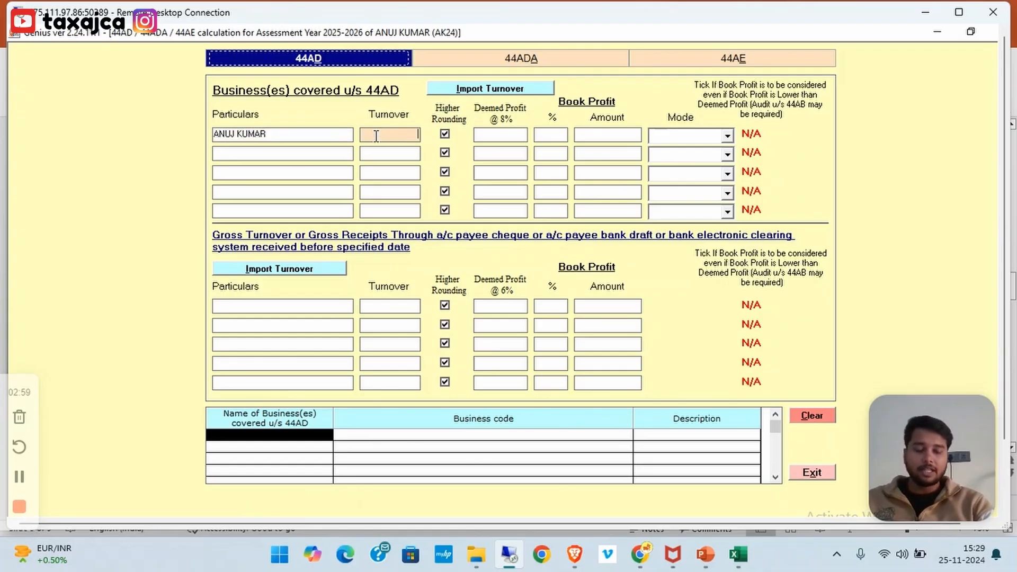
type("350")
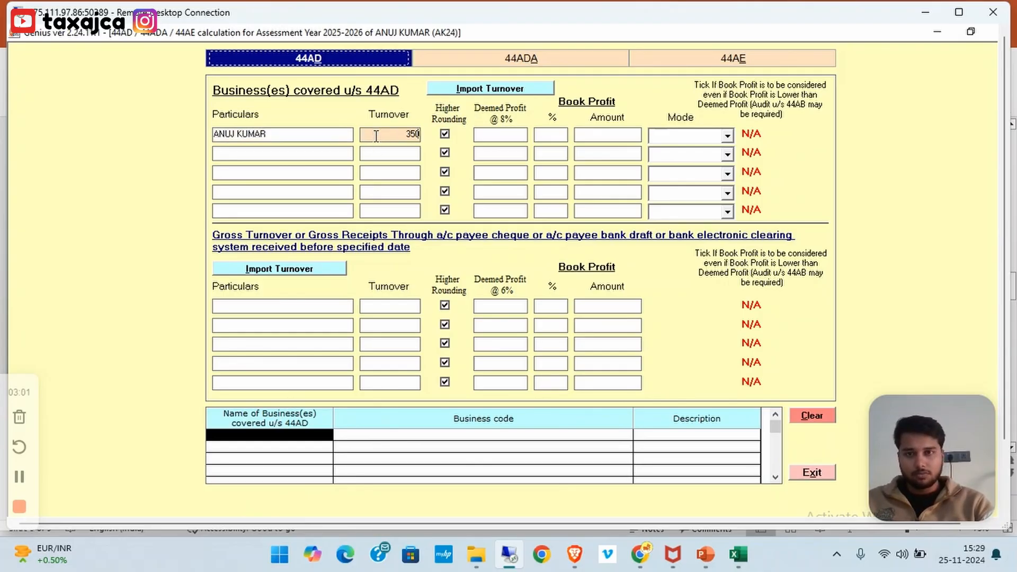
type("00000")
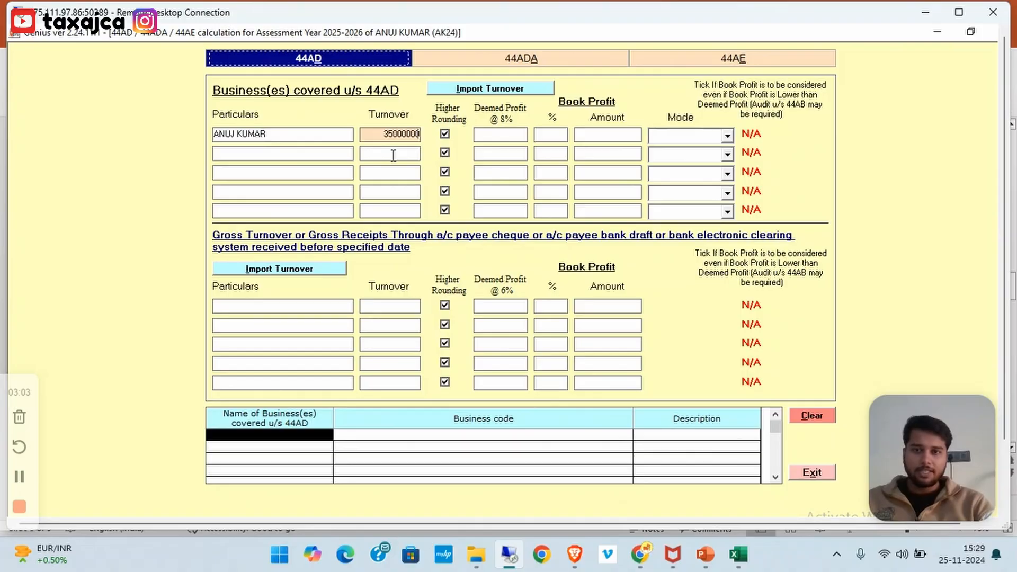
left_click(390, 154)
Set the book profit to 10% (3500000) and the receipt mode to Any other Mode
left_click(546, 137)
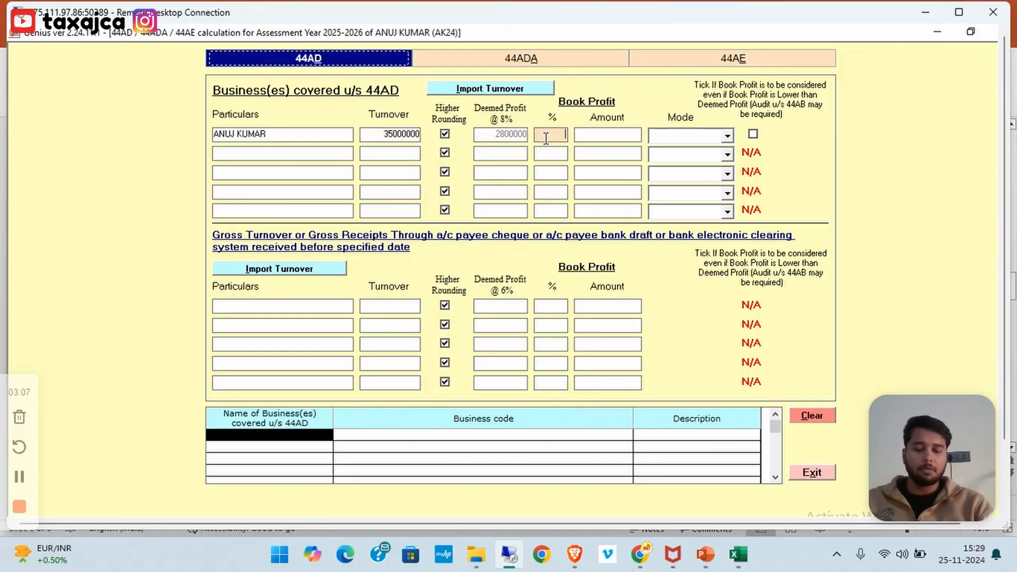
type("8")
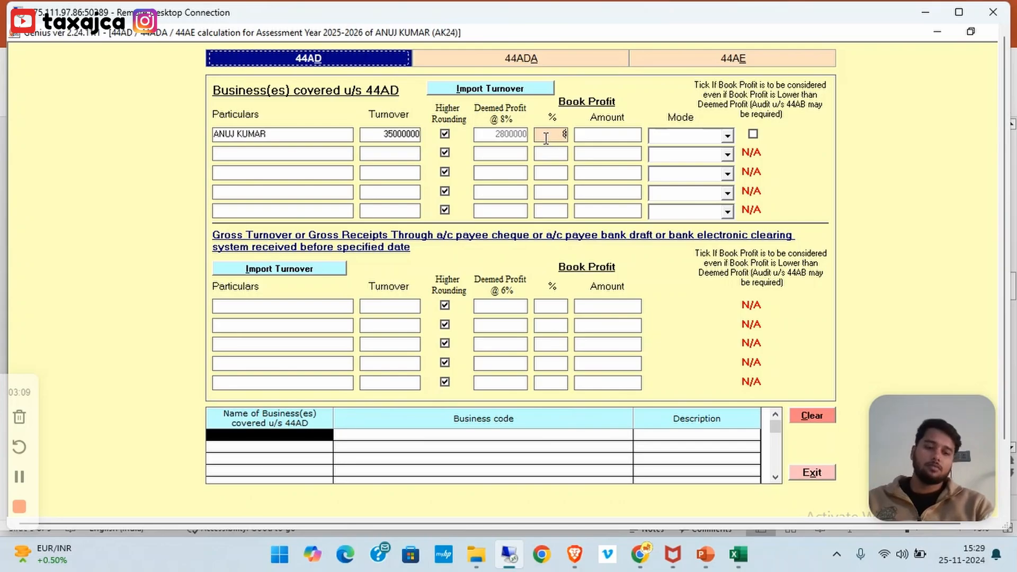
key("BackSpace")
type("01")
key("BackSpace")
key("BackSpace")
type("10")
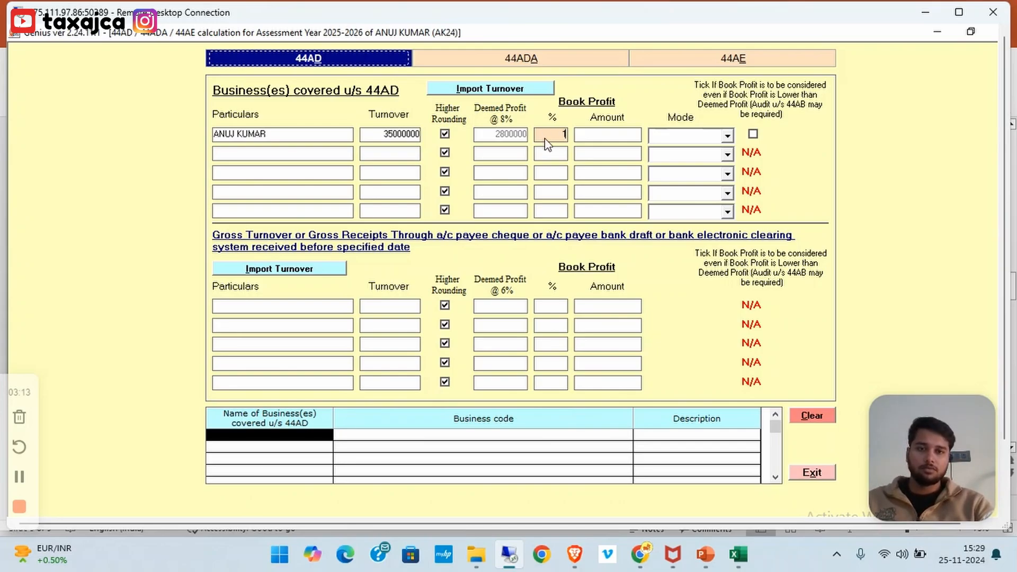
key("Tab")
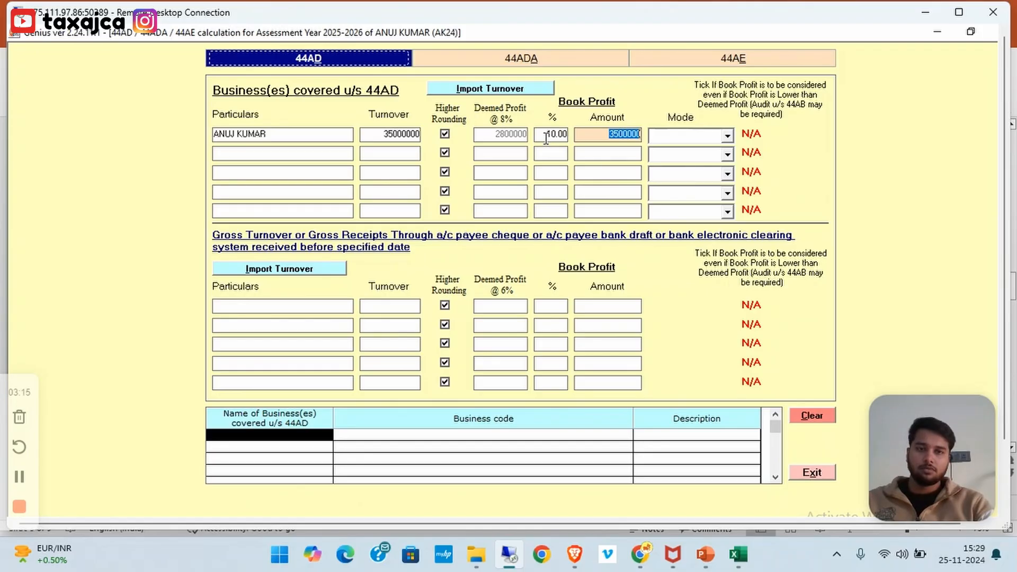
left_click(711, 137)
left_click(688, 173)
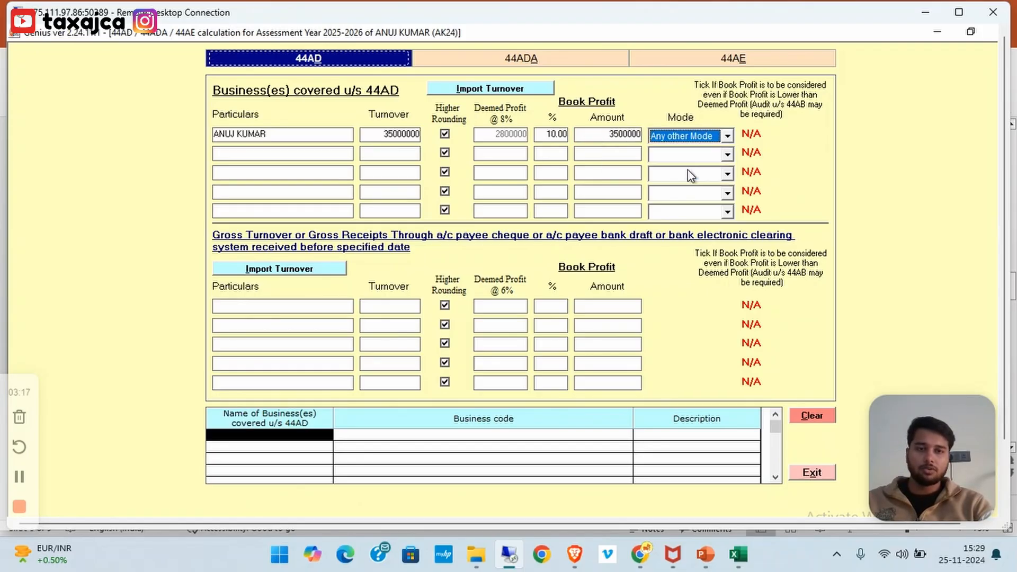
left_click(615, 154)
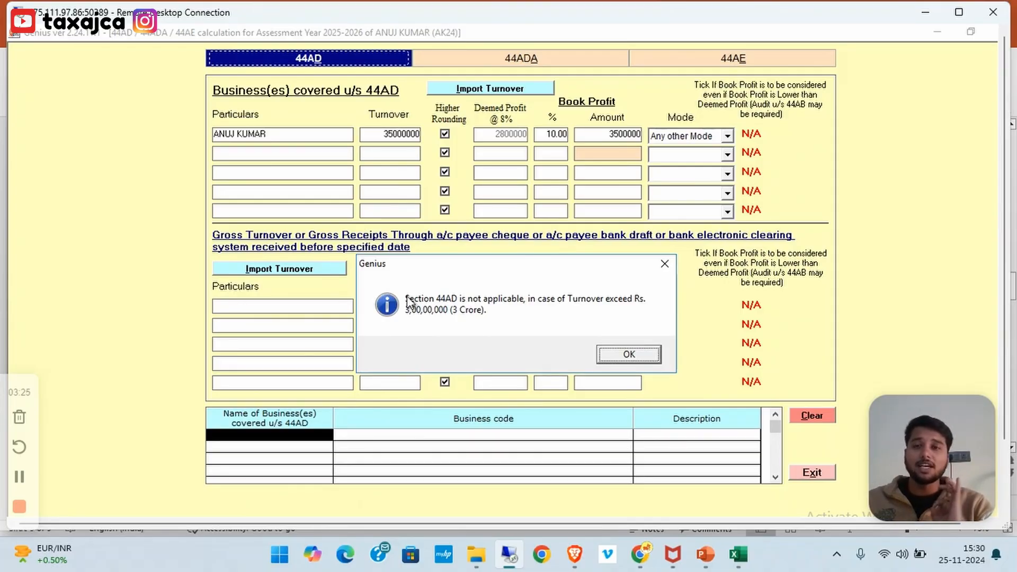
Acknowledge the 3-crore warning and change the 44AD turnover to 29000000
left_click(609, 357)
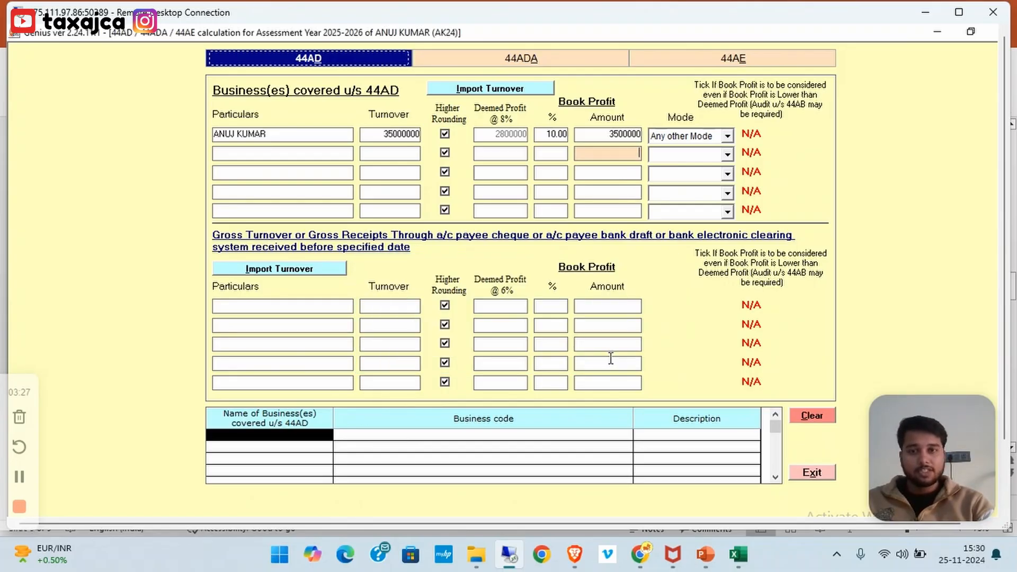
left_click_drag(383, 134, 394, 137)
type("29")
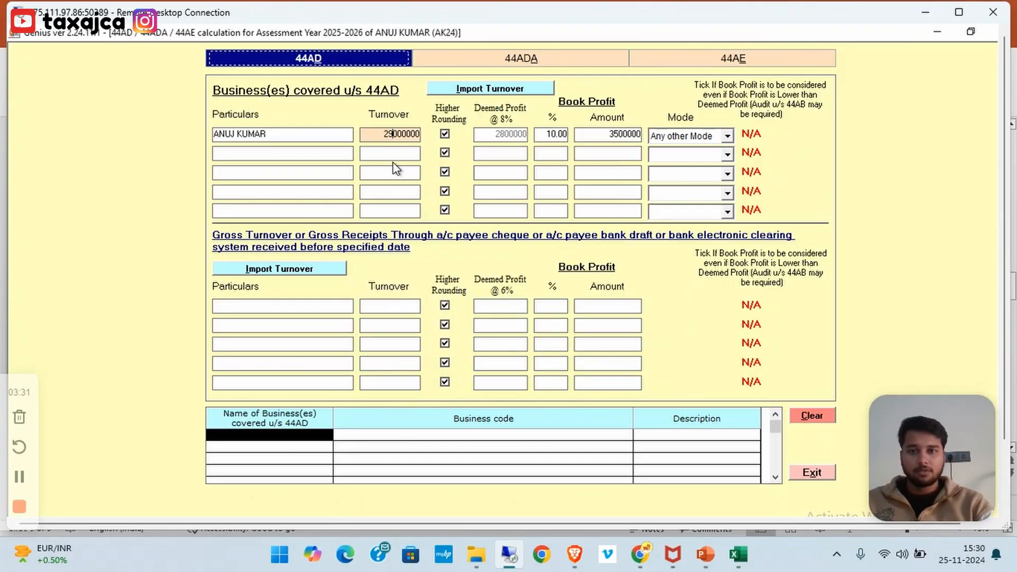
left_click(391, 153)
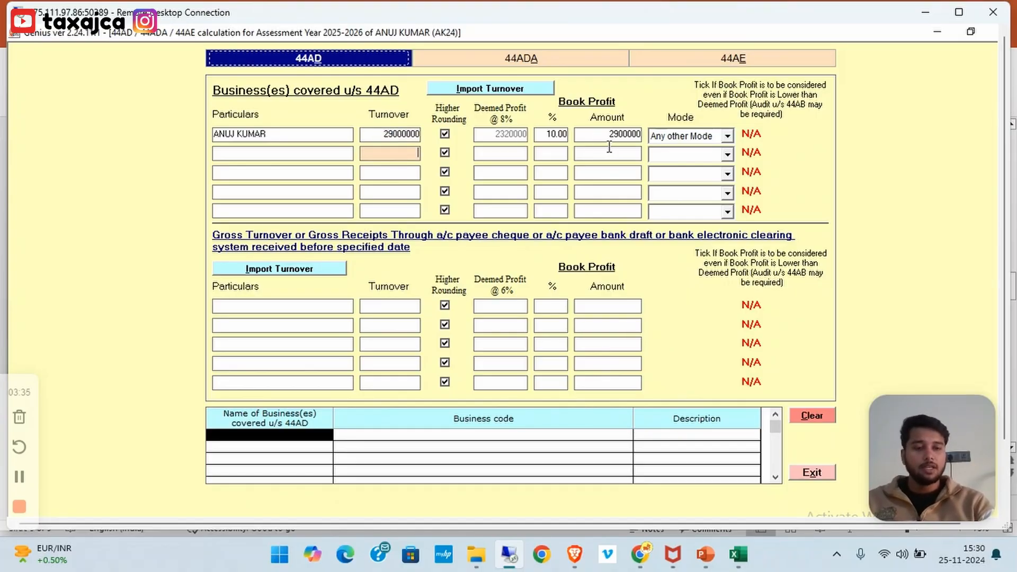
left_click(387, 137)
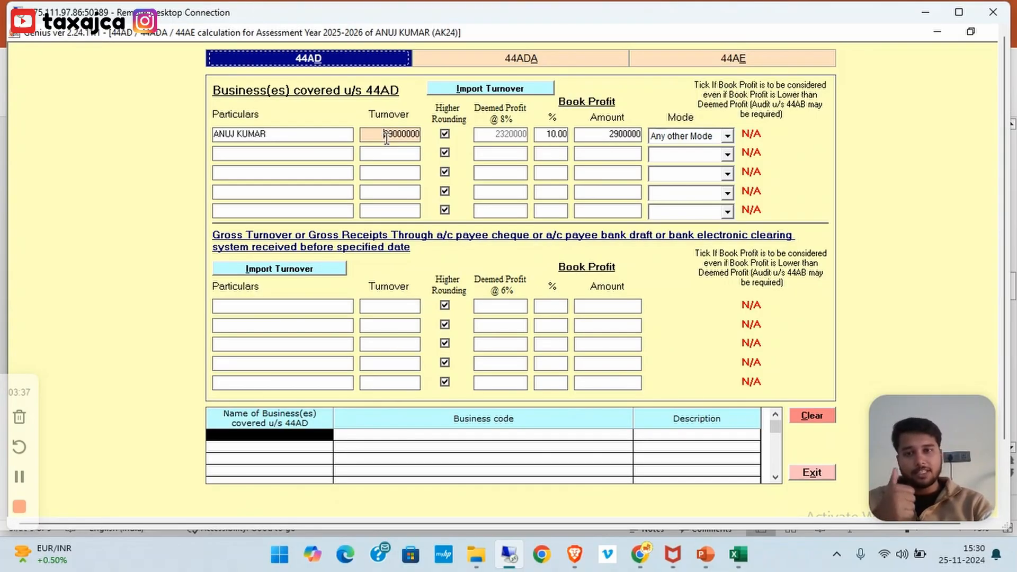
Lower the 44AD book profit rate to 8%, giving 2320000
left_click(608, 134)
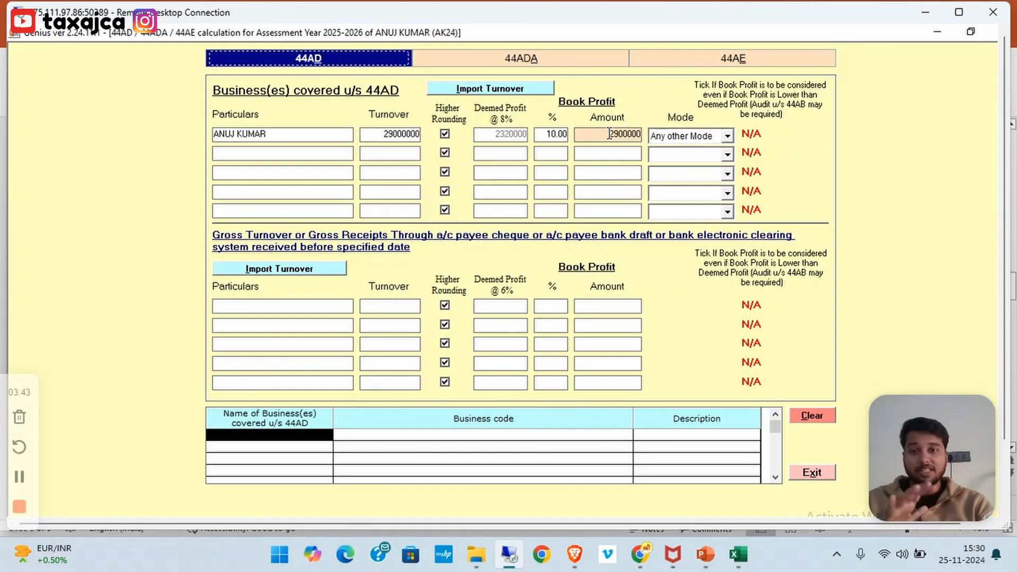
left_click(540, 136)
type("8")
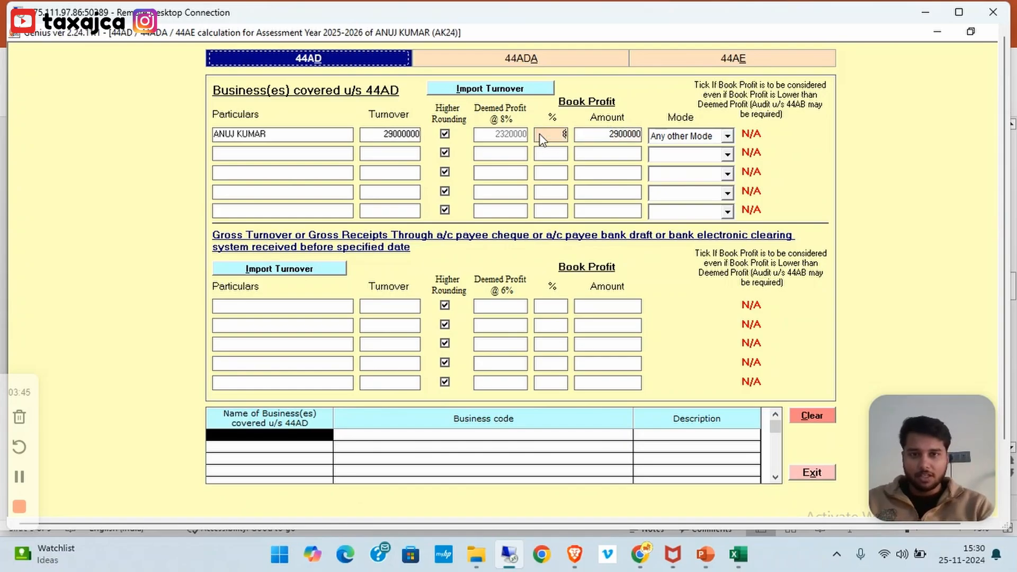
left_click(540, 152)
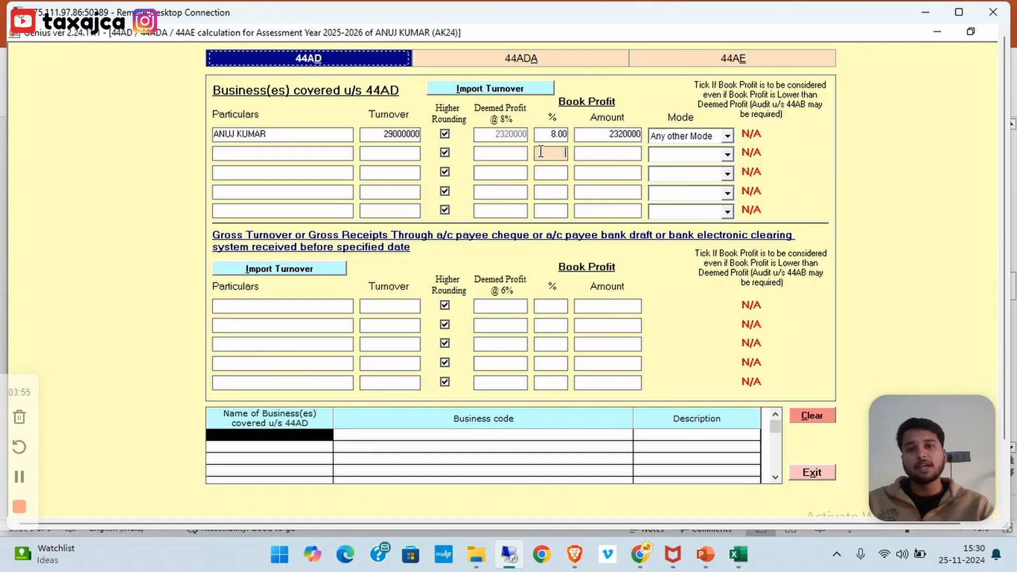
left_click(289, 307)
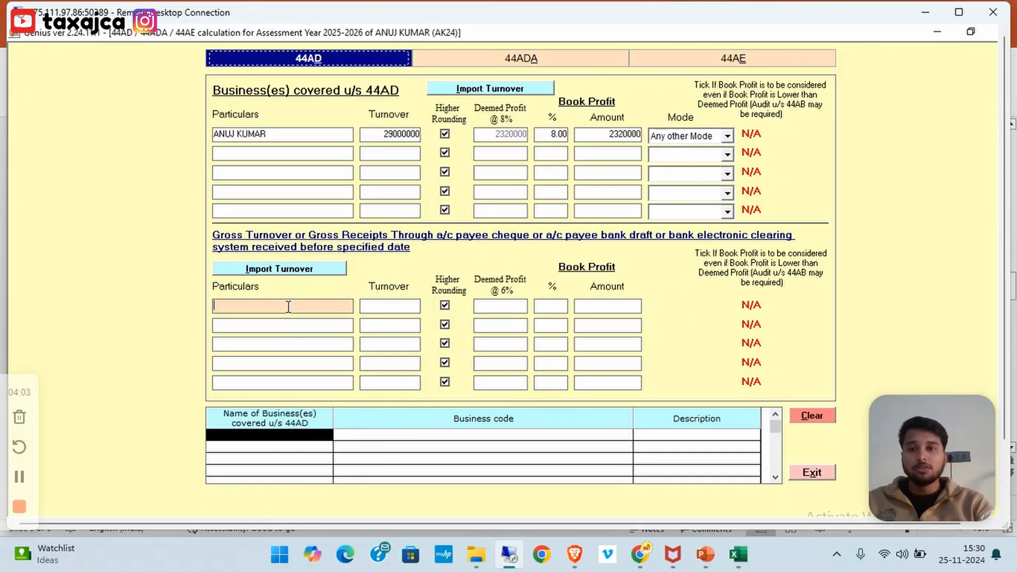
Trim the first business name and enter the taxpayer's name in the lower digital-receipts row
left_click(293, 135)
double_click(293, 135)
key("BackSpace")
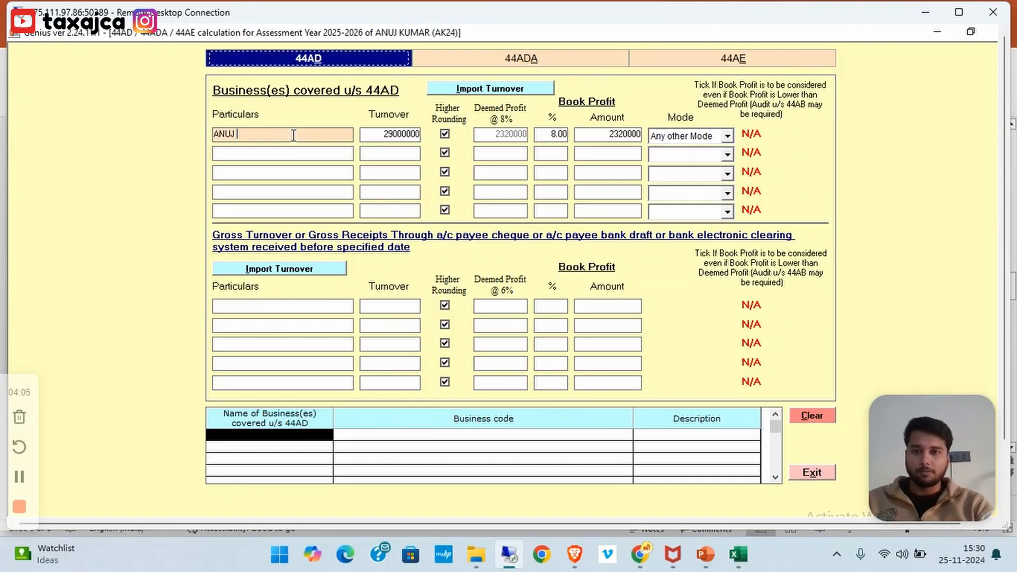
left_click(246, 305)
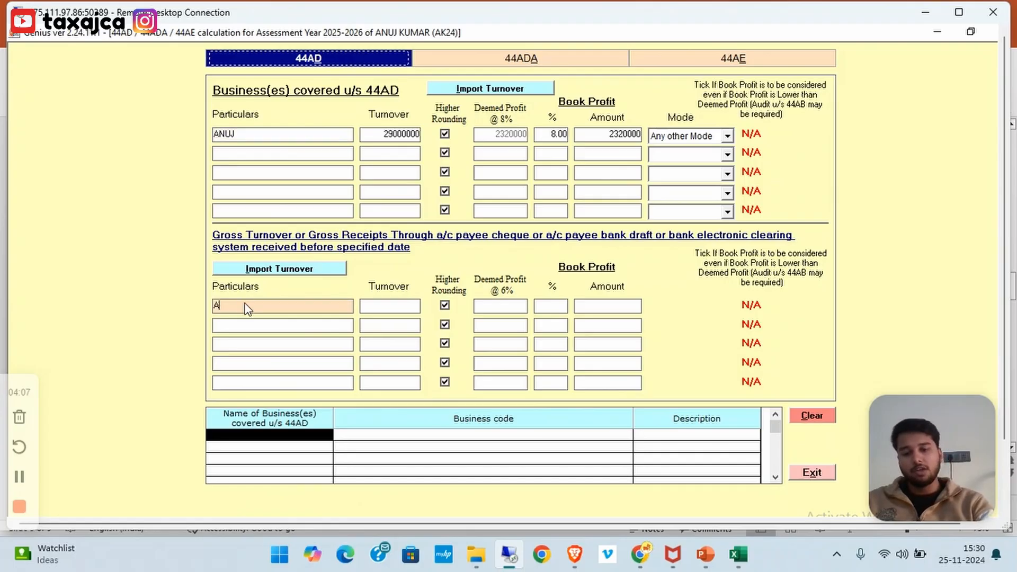
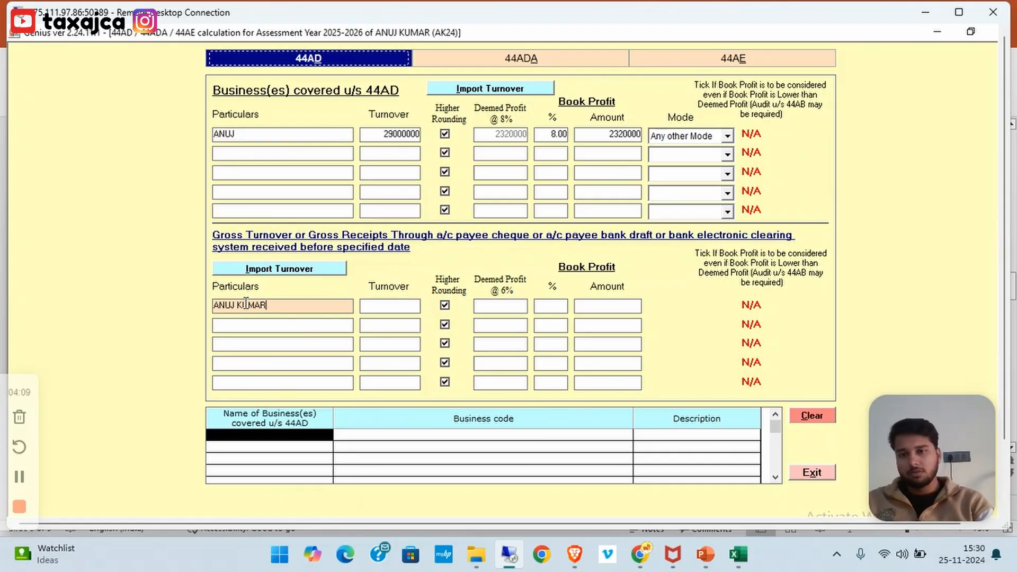
left_click(382, 308)
left_click(389, 134)
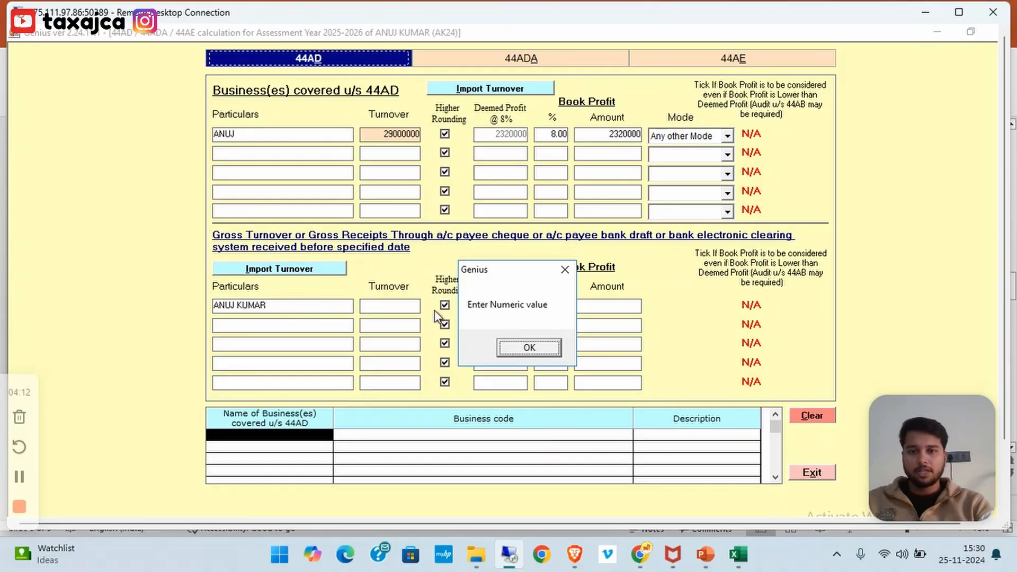
left_click(525, 348)
Enter turnover 29000000 at 6% in the lower row and acknowledge the 3-crore warning
left_click(400, 310)
type("29000000")
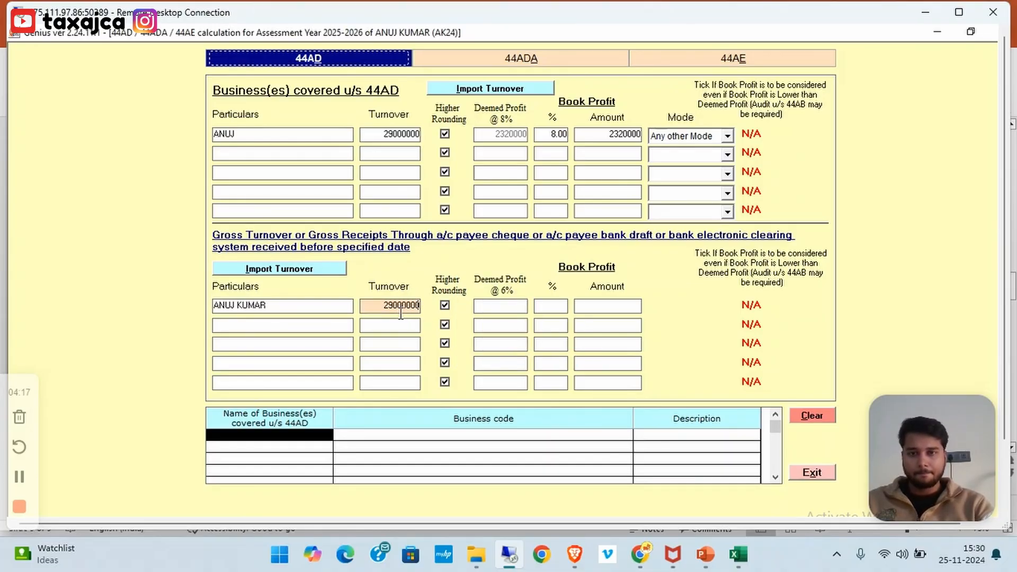
left_click(540, 312)
type("6")
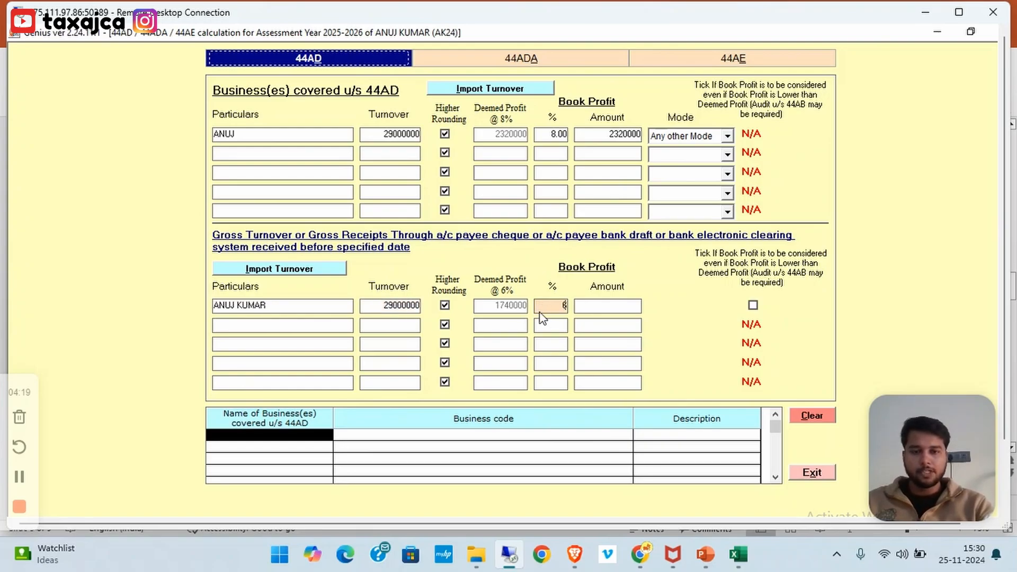
left_click(581, 310)
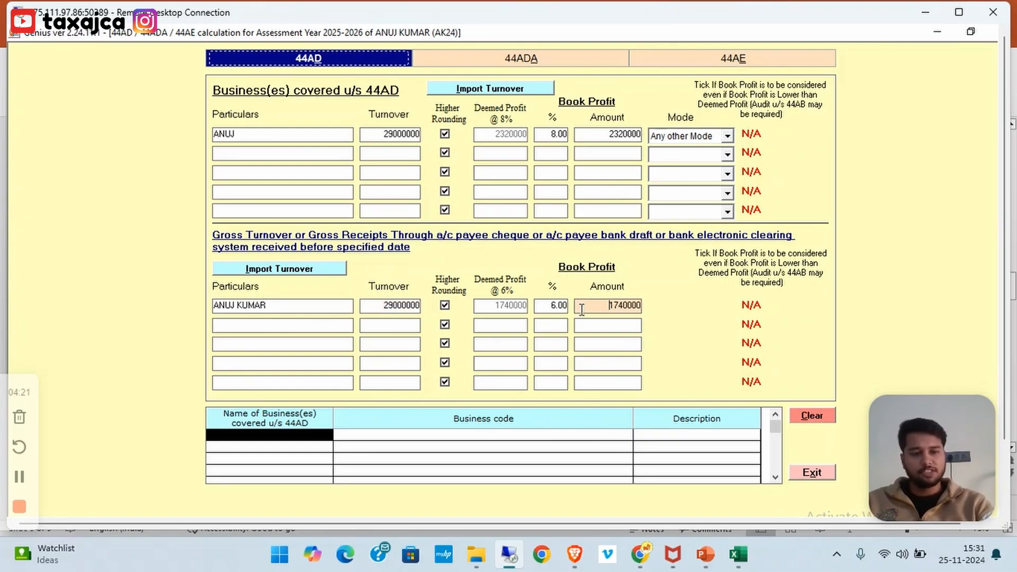
left_click(556, 328)
left_click(630, 354)
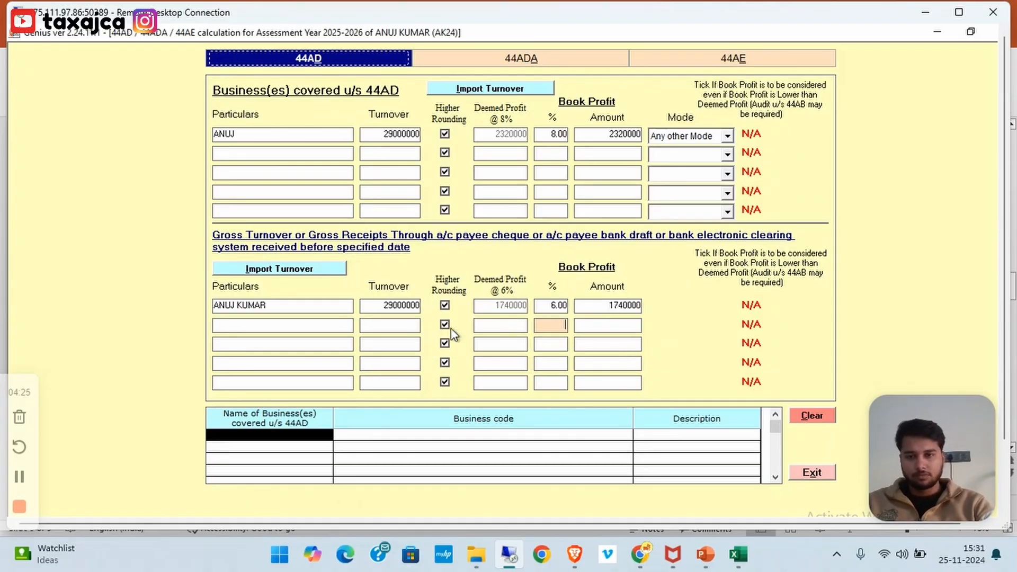
Cut the lower row's turnover to 2900000 and dismiss the repeated turnover warning
left_click(408, 305)
double_click(408, 306)
left_click(409, 305)
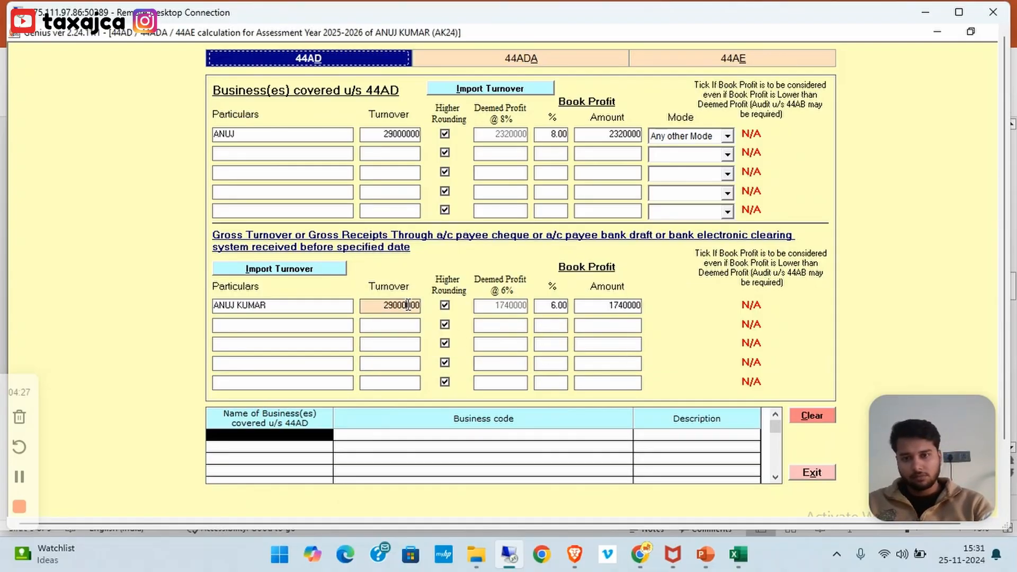
key("BackSpace")
left_click(398, 325)
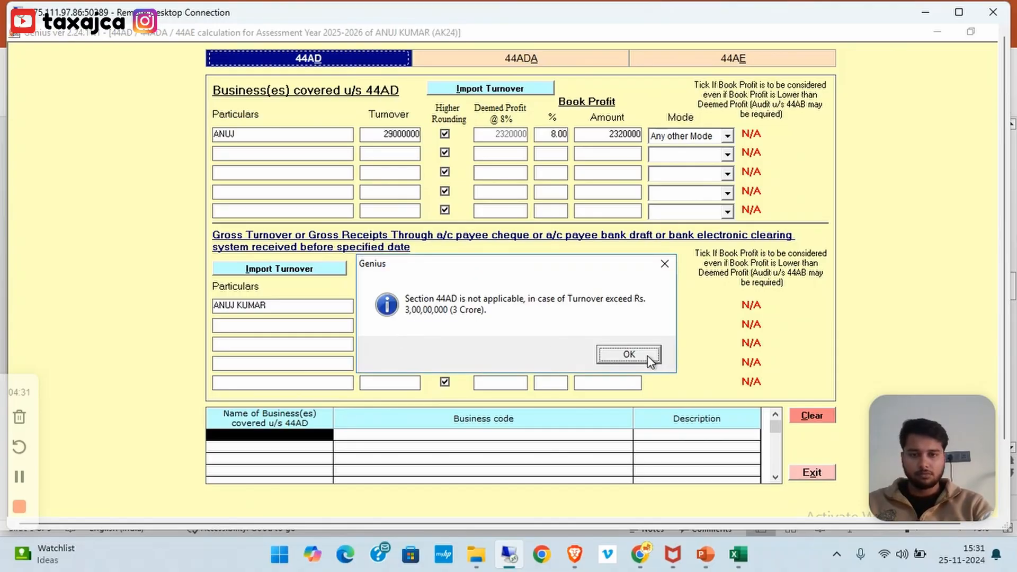
left_click(647, 355)
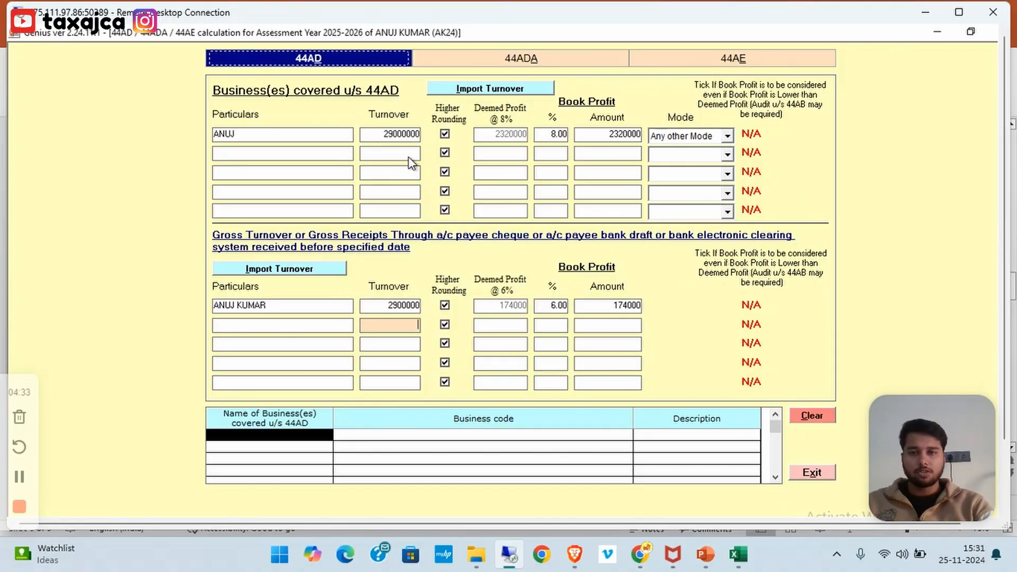
Clear the lower row's turnover, name and 6.00 percentage, then close the 44AD form
left_click(385, 307)
key("BackSpace")
double_click(282, 306)
key("BackSpace")
key("BackSpace")
key("BackSpace")
key("BackSpace")
key("BackSpace")
key("BackSpace")
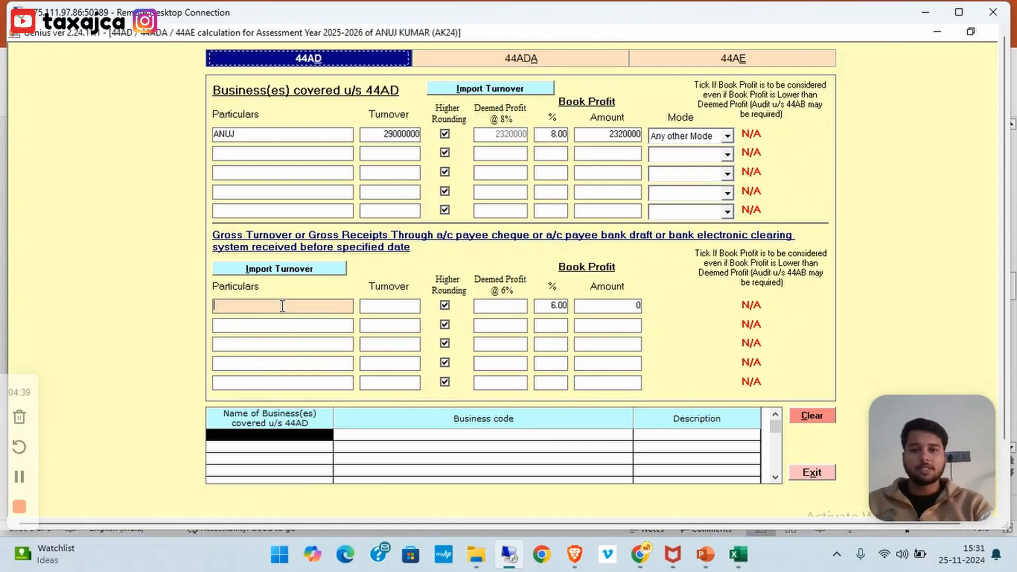
left_click(543, 305)
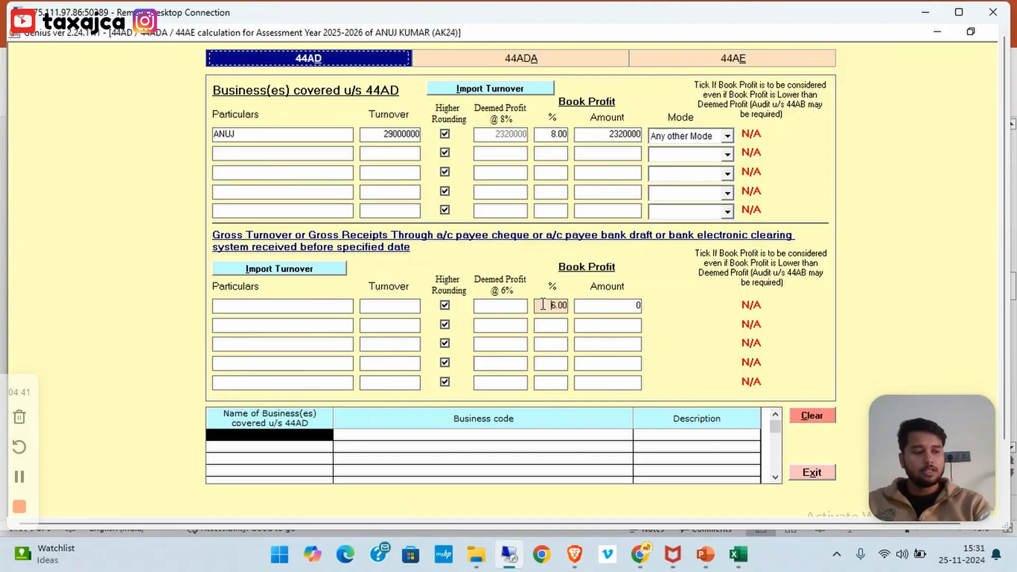
key("Delete")
key("Delete")
key("Delete")
key("Delete")
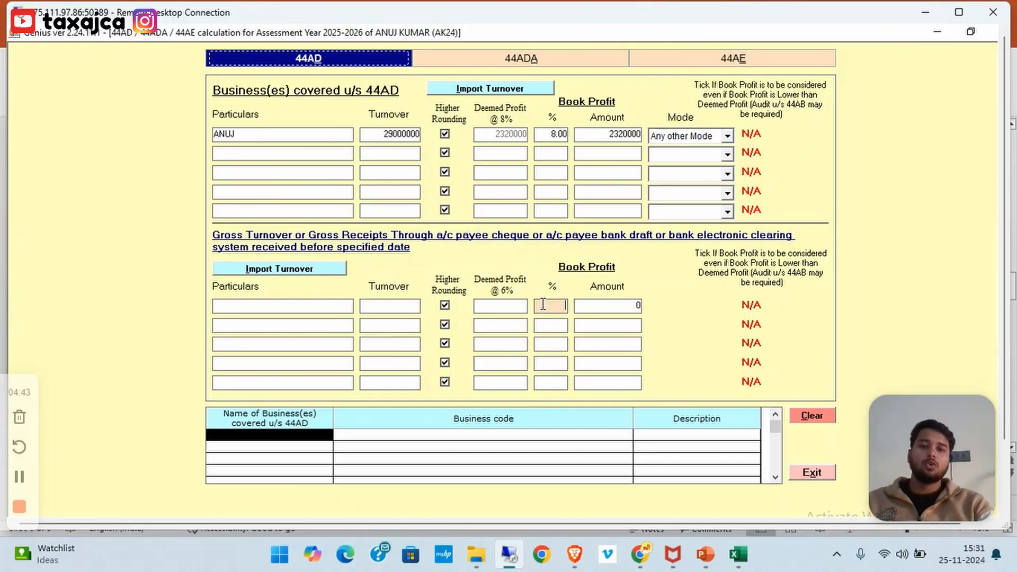
left_click(493, 179)
key("Escape")
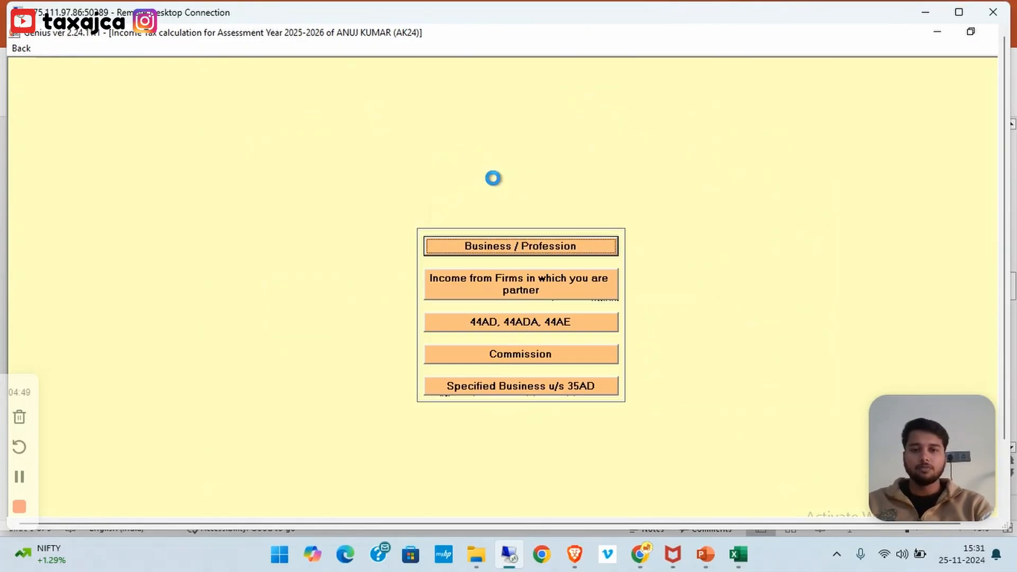
Generate the income tax computation and preview the report
key("Escape")
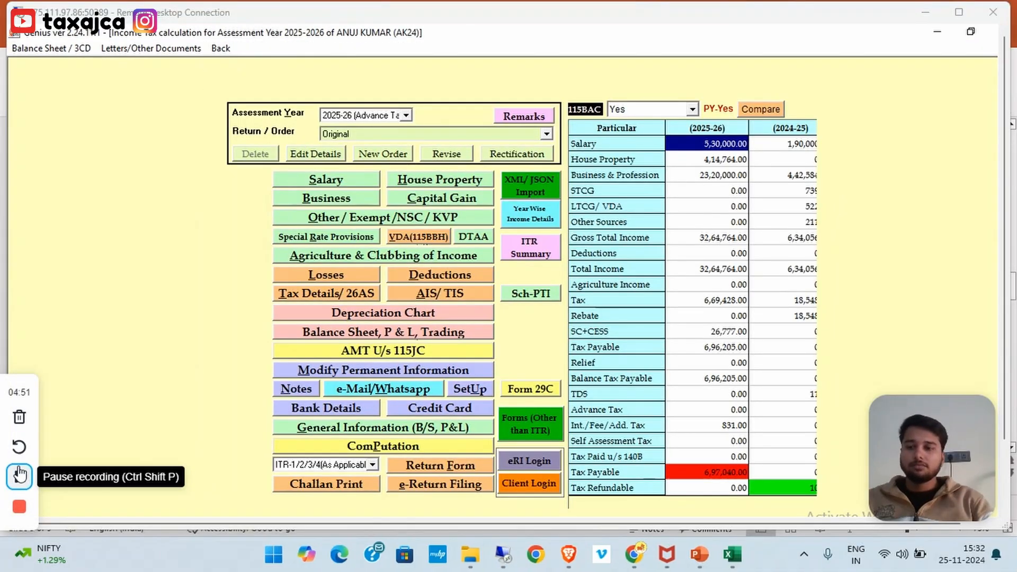
left_click(361, 450)
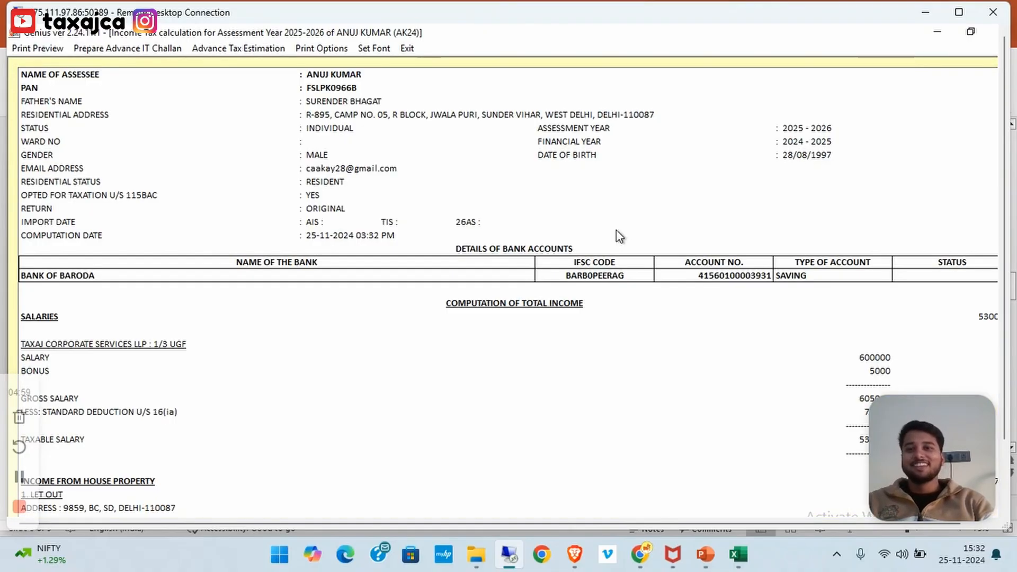
left_click(25, 49)
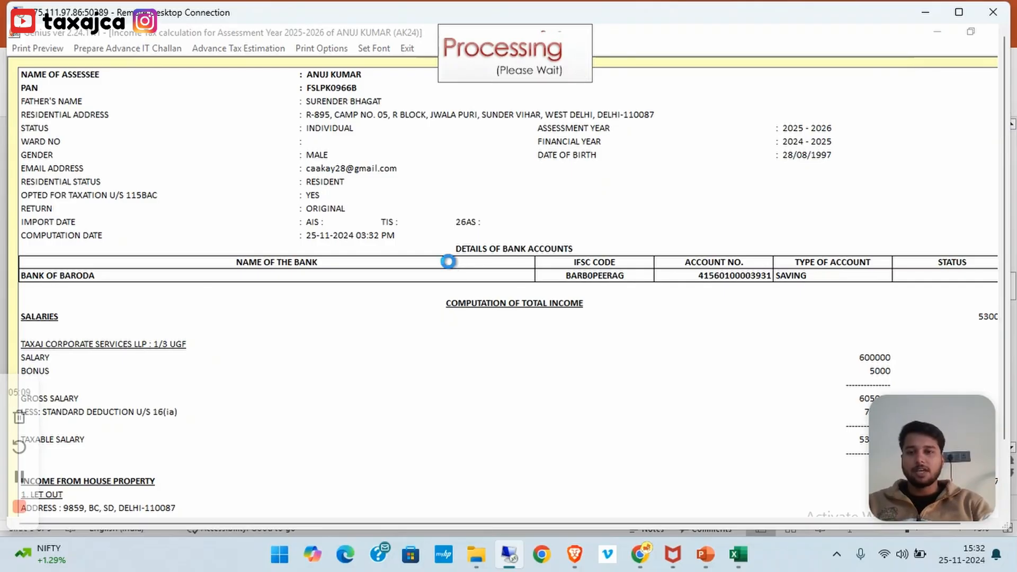
scroll(449, 263, "down", 10)
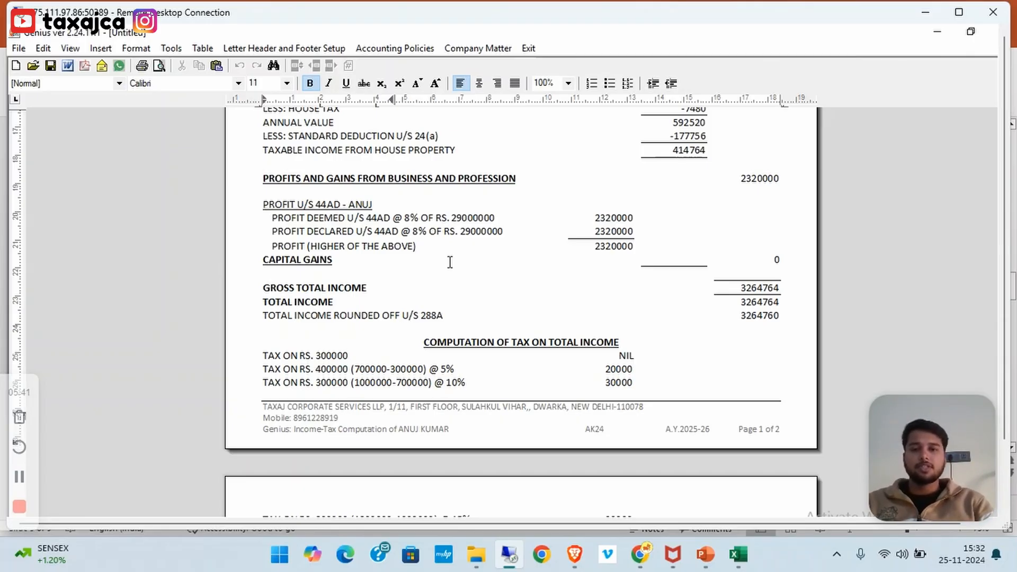
Highlight the 29000000 turnover and the PROFIT (HIGHER OF THE ABOVE) line
double_click(461, 221)
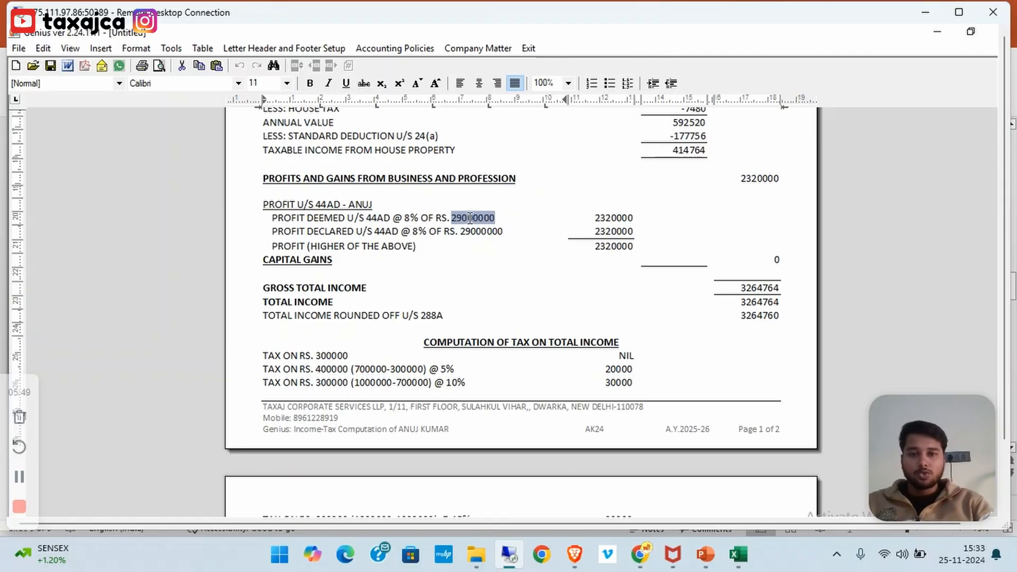
left_click(467, 218)
left_click_drag(467, 218, 479, 224)
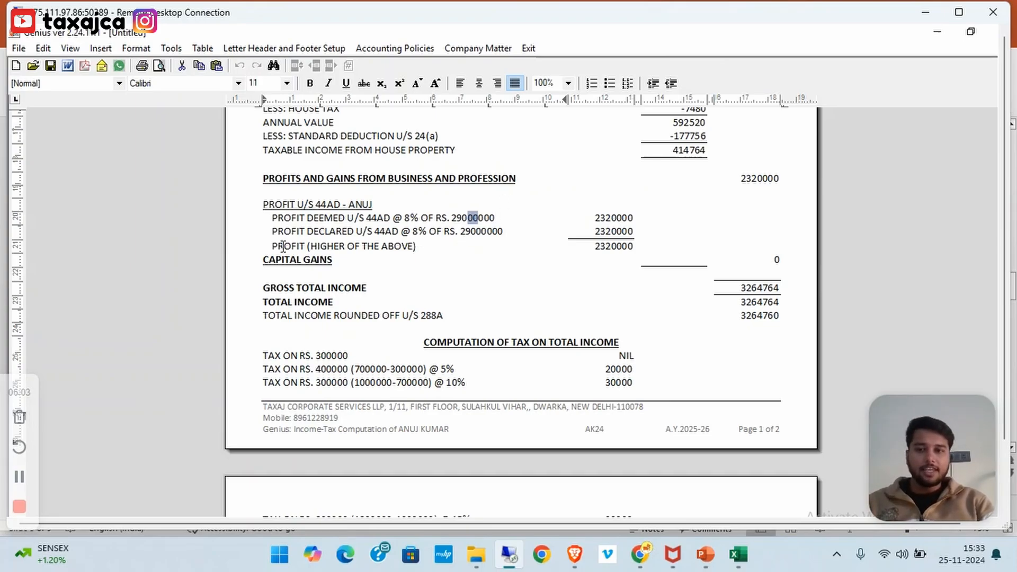
left_click_drag(274, 246, 640, 249)
Close the report and reopen the 44AD, 44ADA, 44AE form
key("Escape")
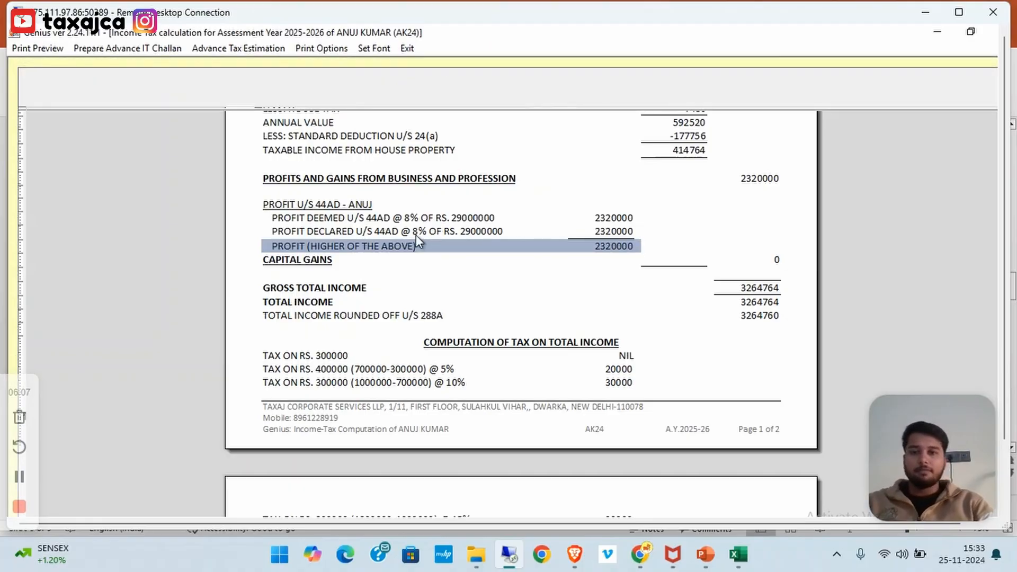
key("Escape")
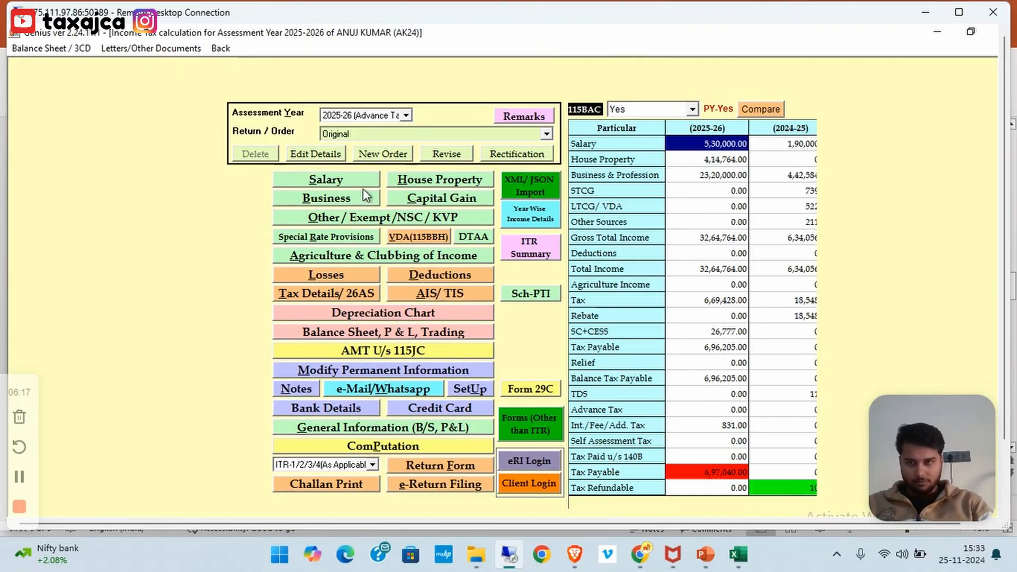
left_click(354, 198)
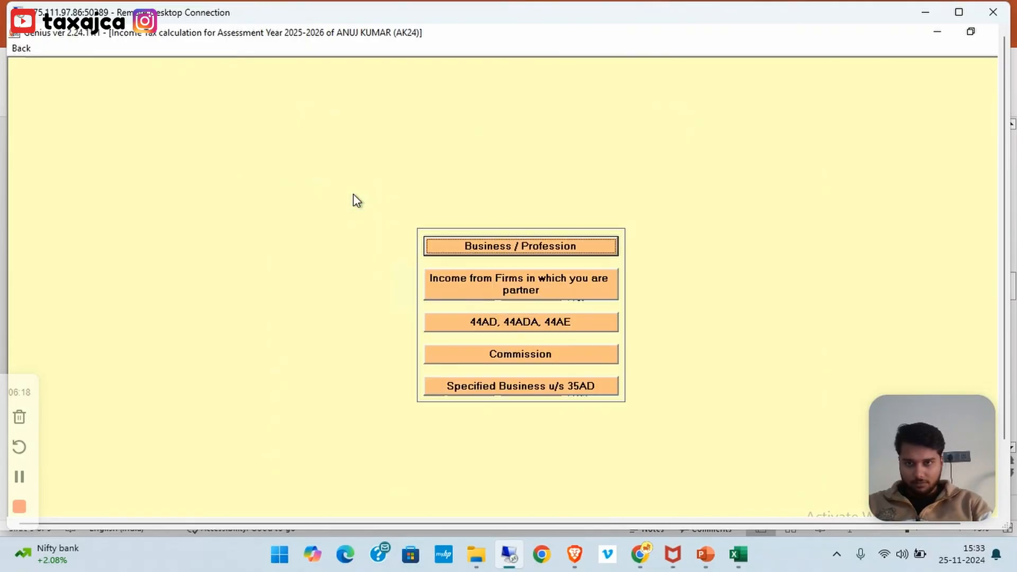
left_click(563, 332)
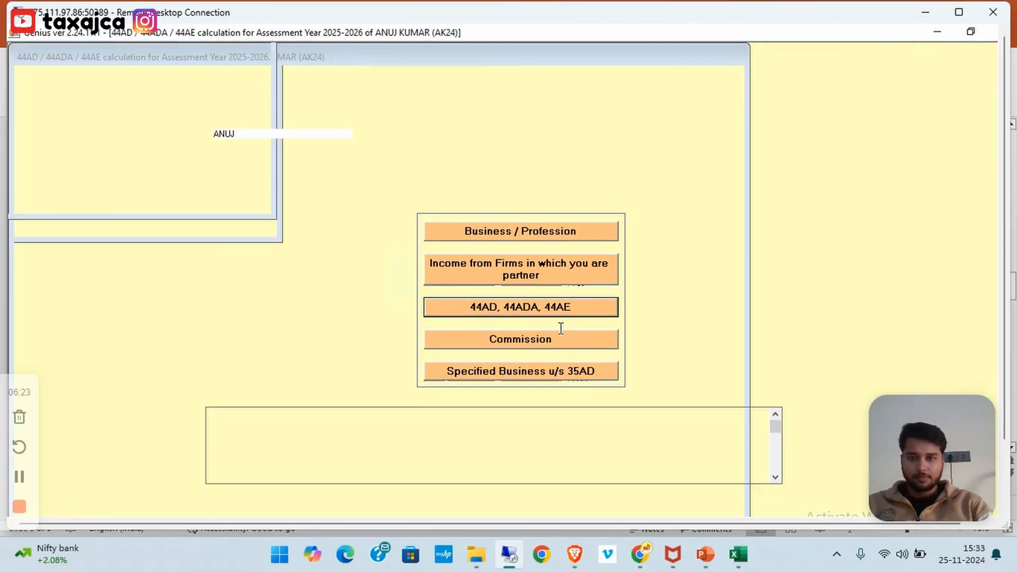
Change the first 44AD row's book profit to 5% (1450000) and recompute the tax
left_click(559, 135)
left_click(546, 157)
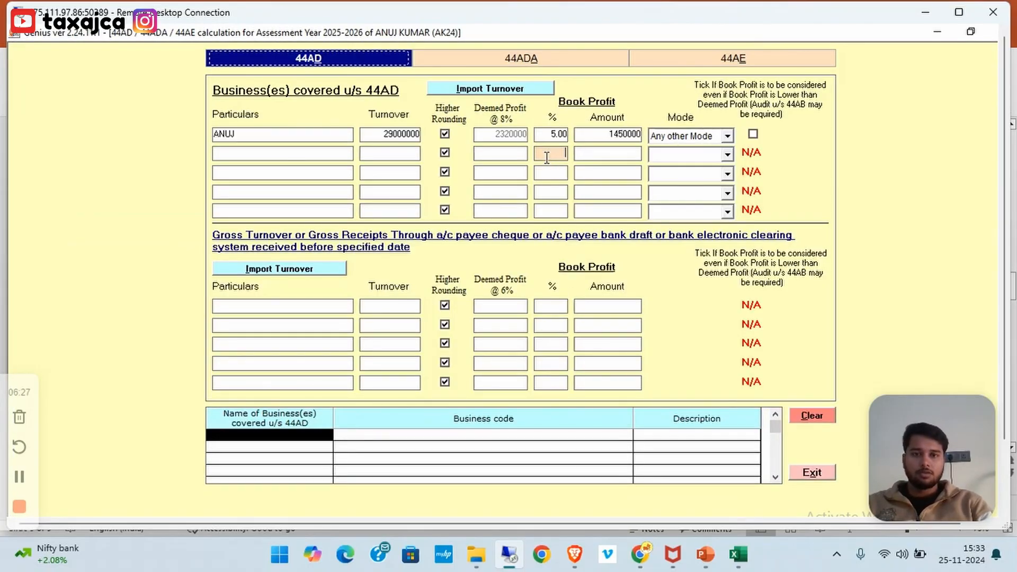
key("Escape")
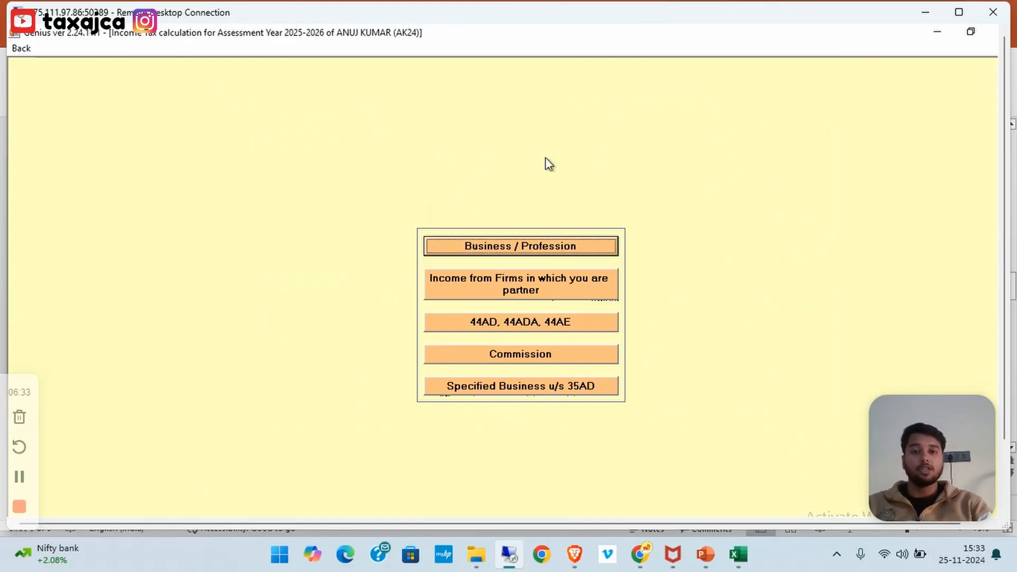
key("Escape")
left_click(368, 451)
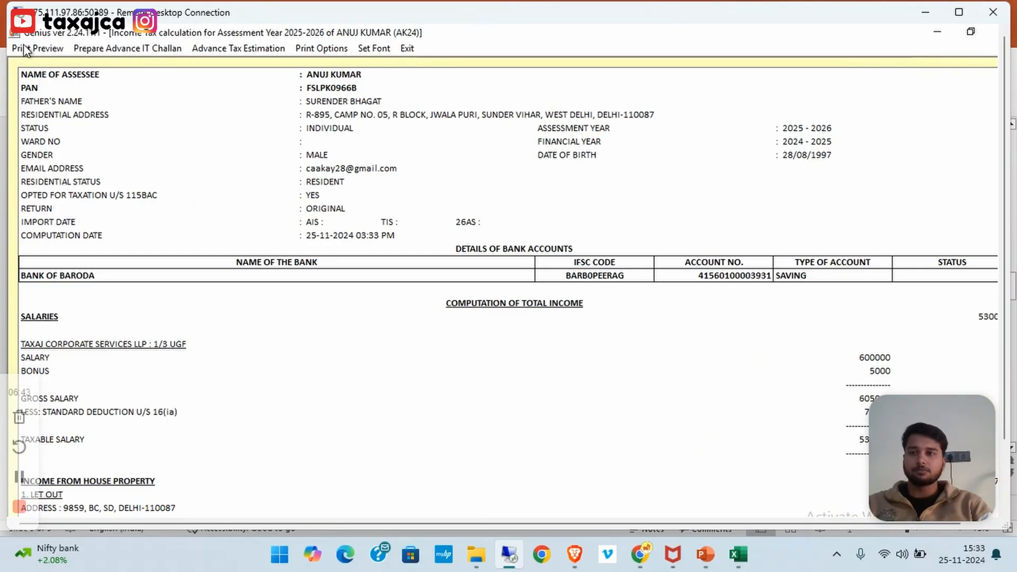
Preview the updated computation, highlighting declared 5% (1450000), deemed 8% and the higher profit 2320000
left_click(24, 47)
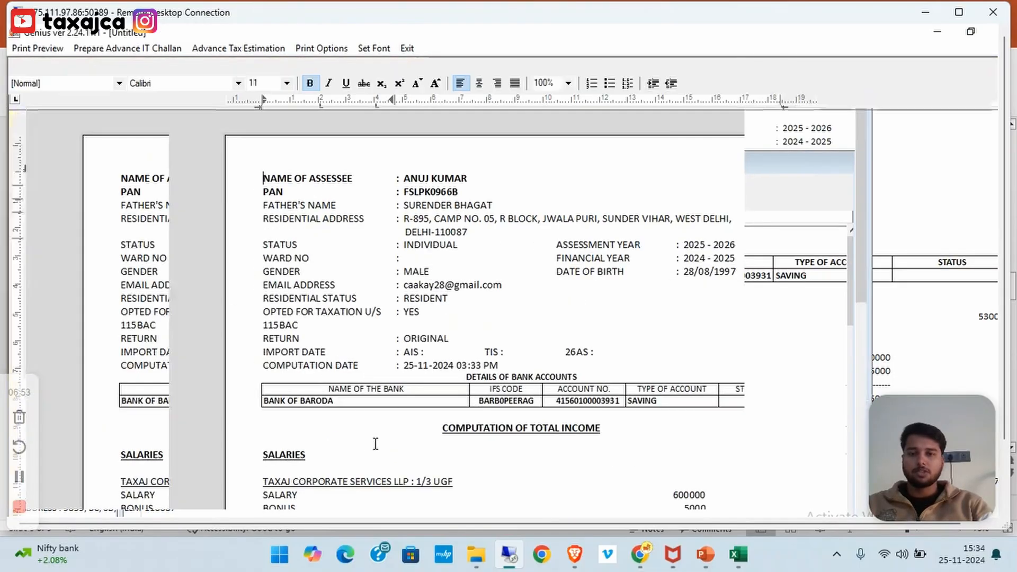
scroll(376, 443, "down", 10)
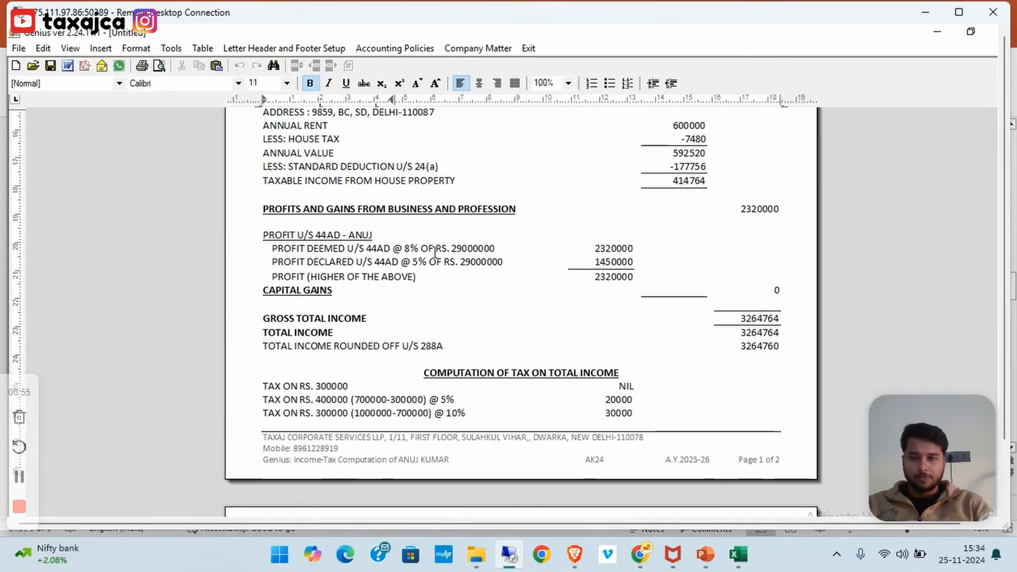
left_click_drag(269, 261, 641, 262)
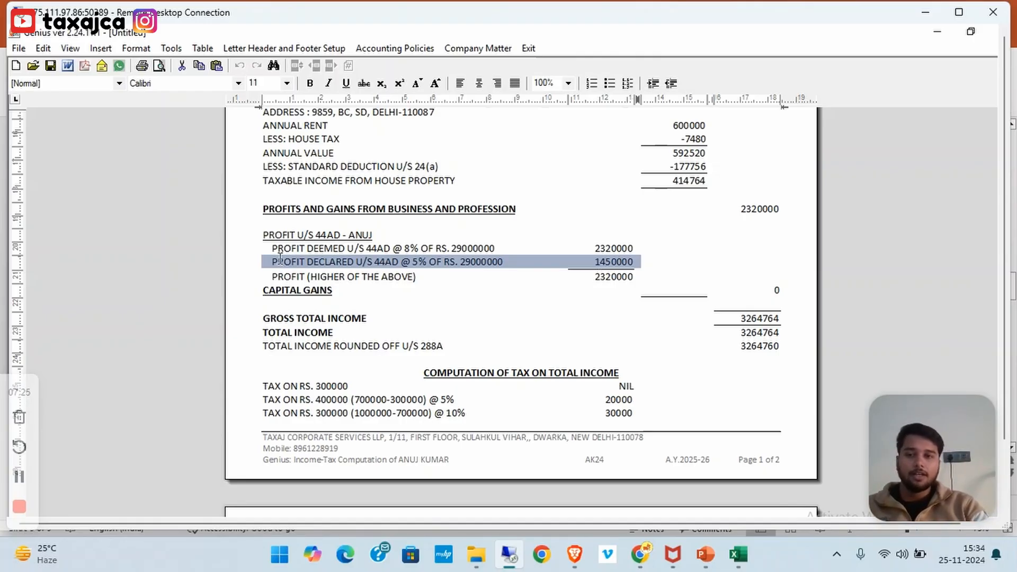
left_click_drag(272, 249, 593, 248)
left_click_drag(273, 276, 629, 286)
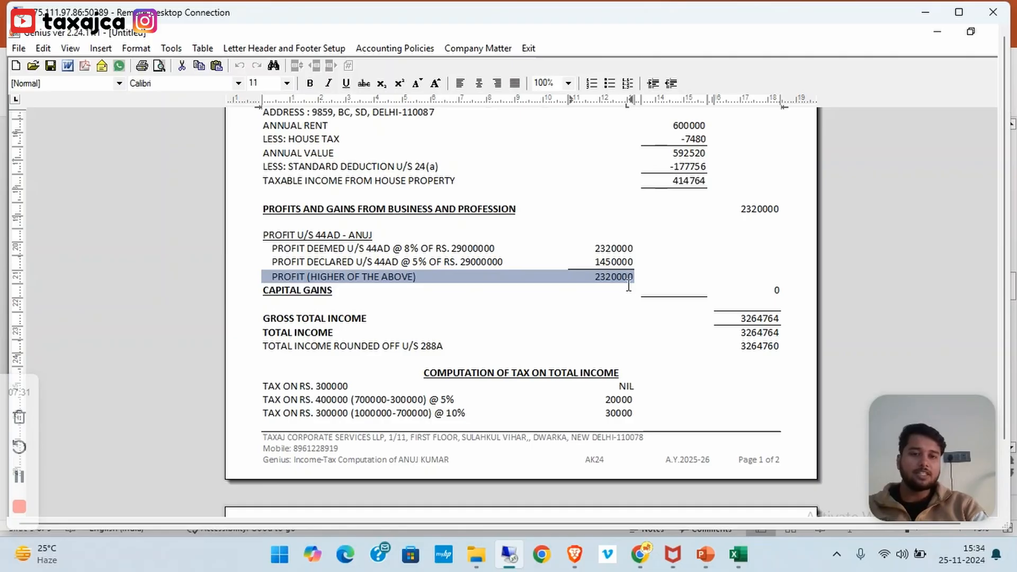
double_click(751, 210)
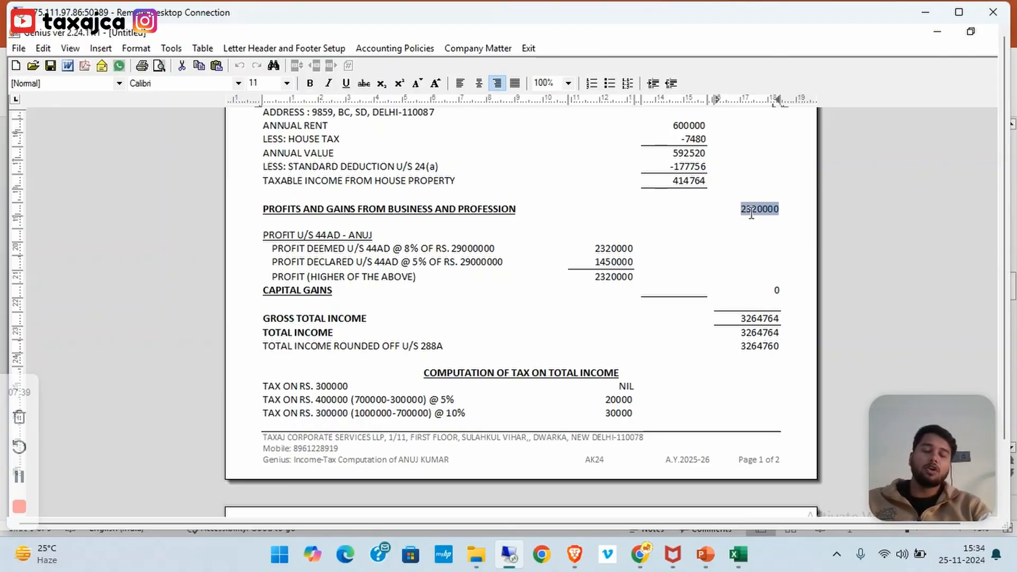
Highlight salaries 530000, house property 414764, gross total income 3264764 and rounded income 3264760
scroll(599, 337, "down", 1)
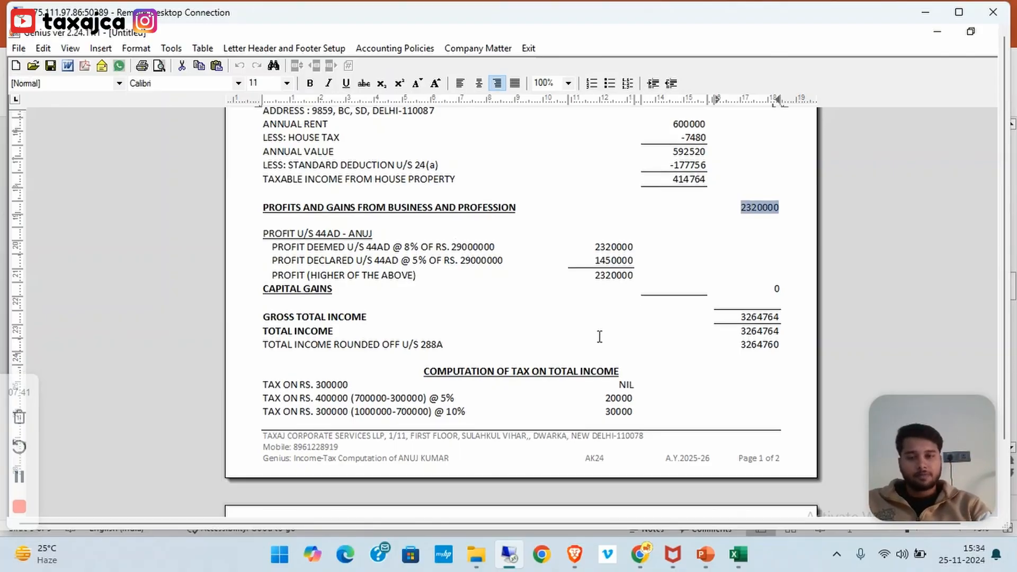
scroll(600, 337, "down", 2)
scroll(744, 259, "up", 6)
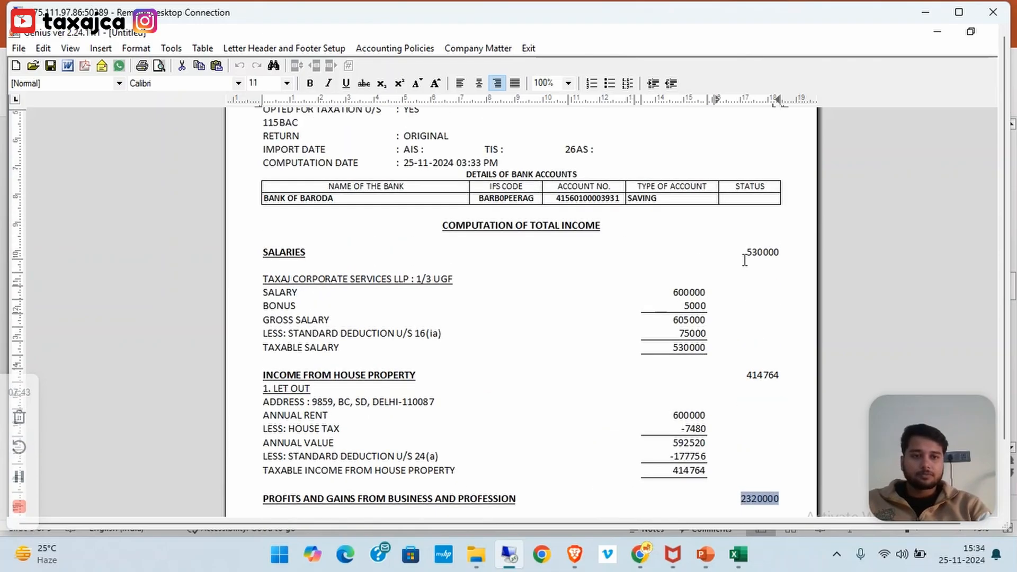
double_click(763, 254)
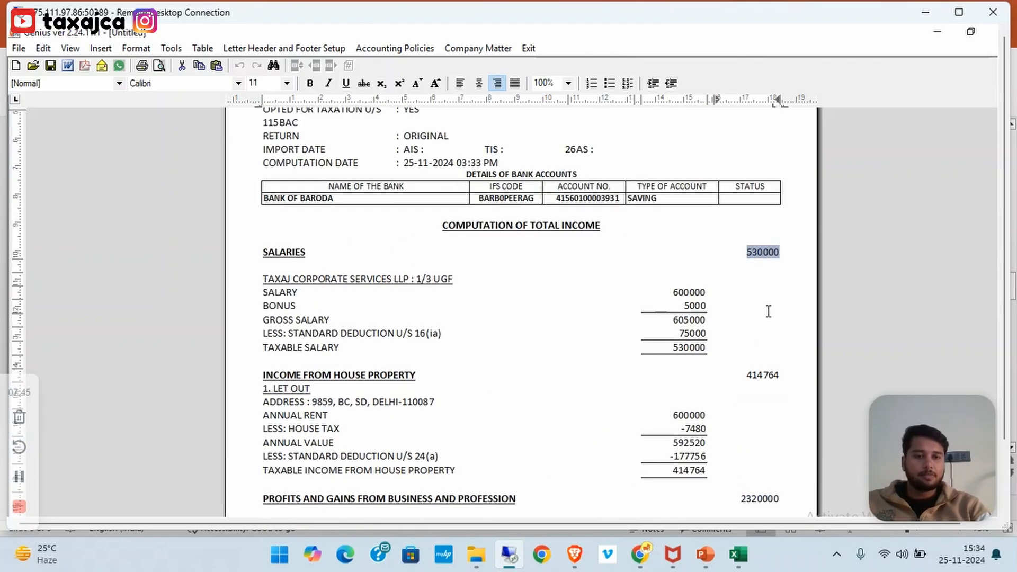
double_click(761, 375)
scroll(762, 370, "down", 7)
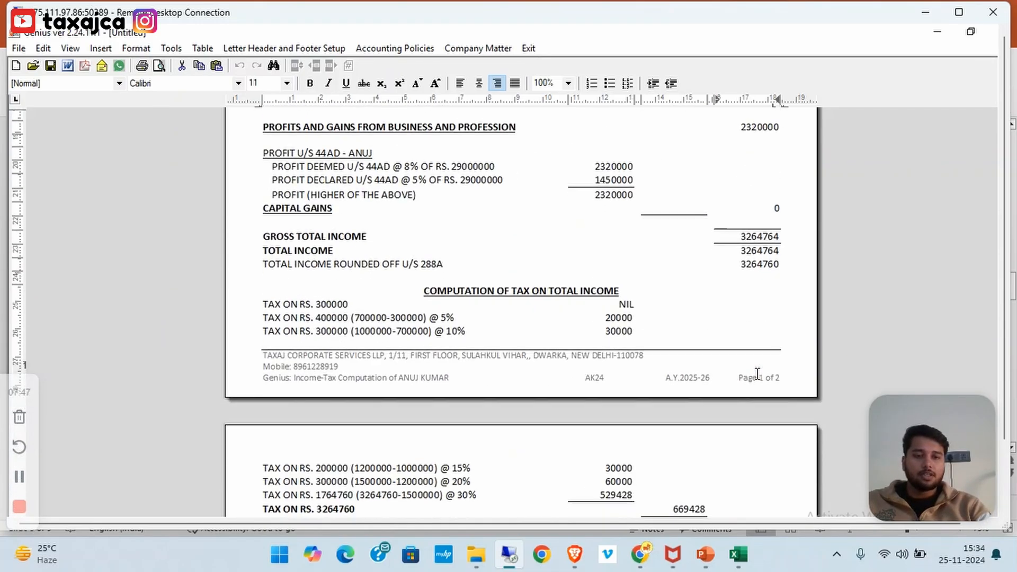
double_click(759, 236)
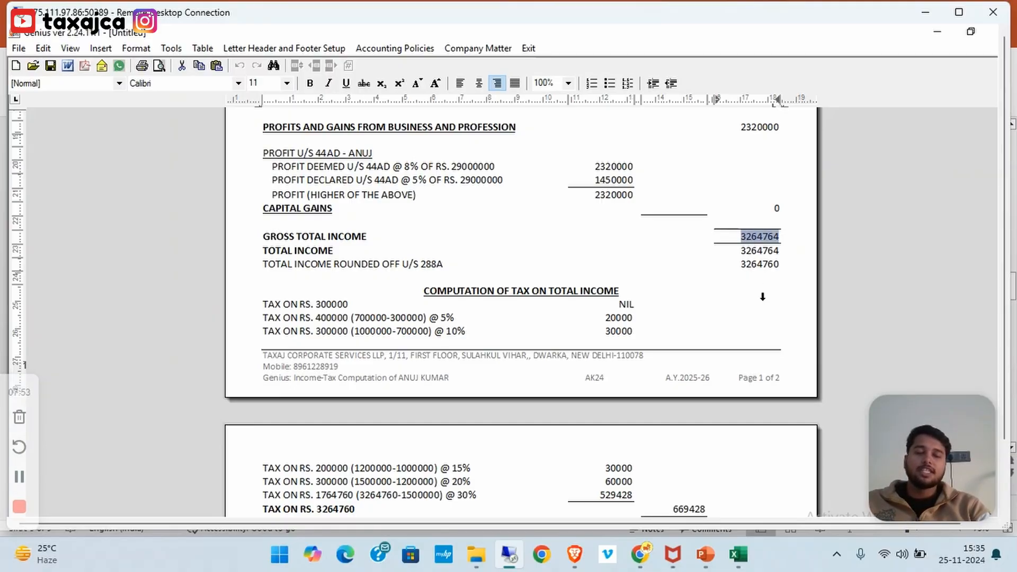
left_click(752, 267)
double_click(752, 268)
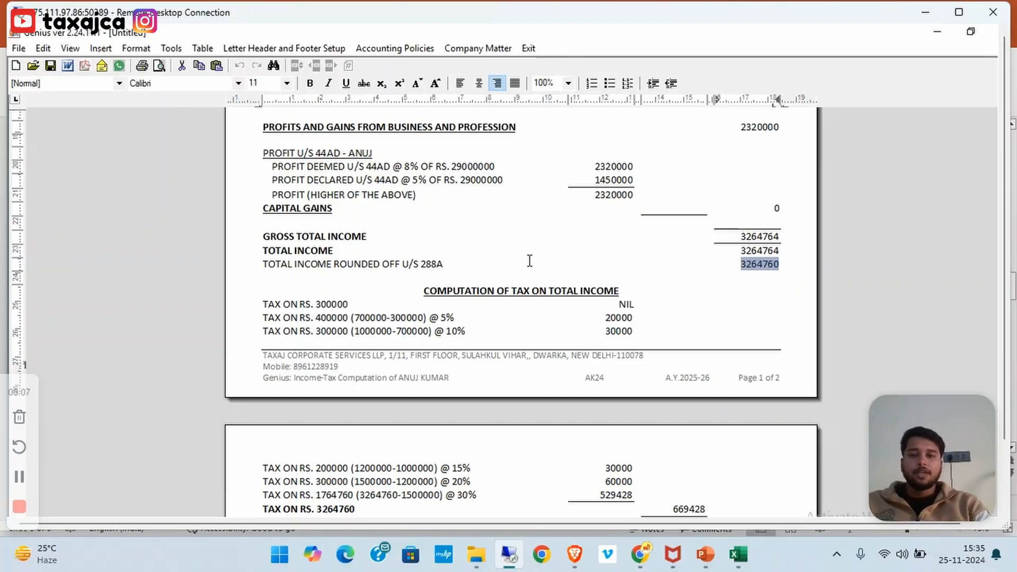
Highlight the tax of 669428 and tax plus cess 696205, then close the preview
scroll(529, 261, "down", 3)
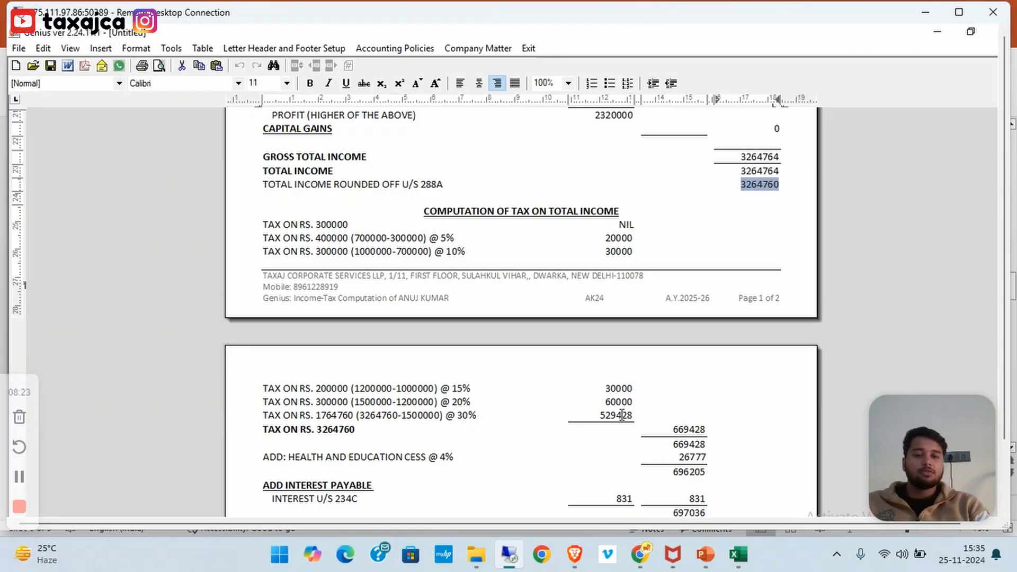
double_click(343, 432)
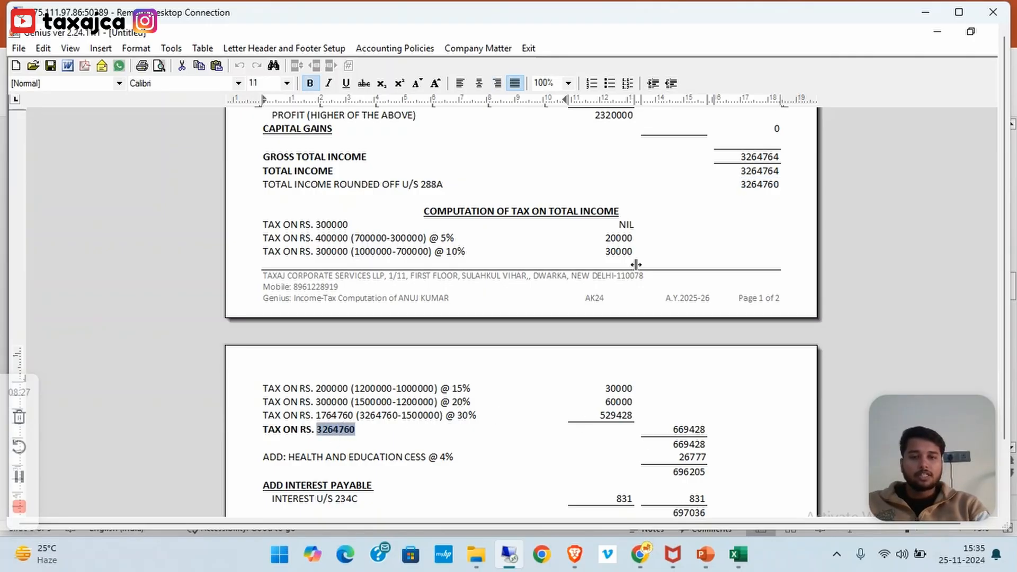
double_click(754, 186)
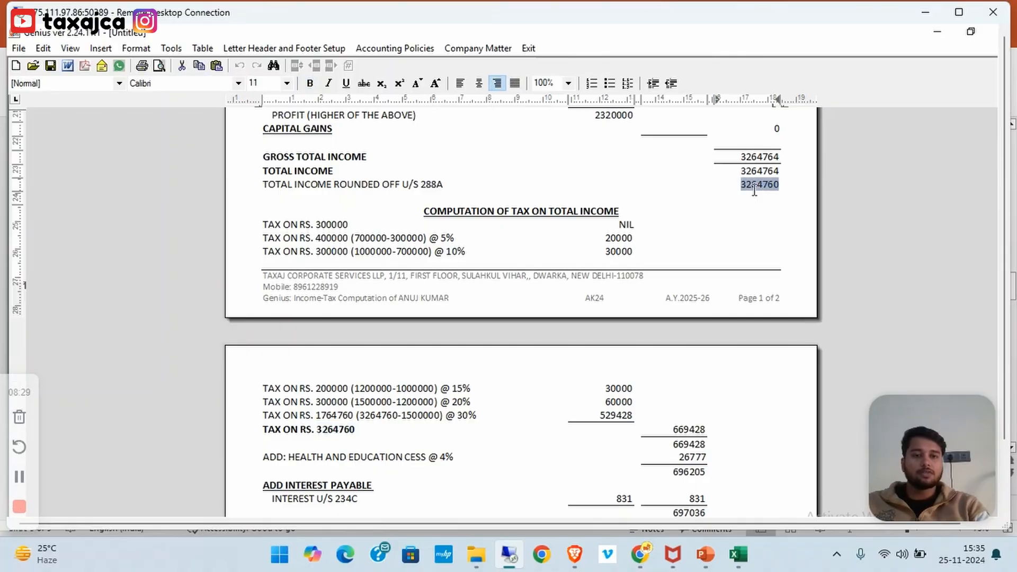
double_click(700, 430)
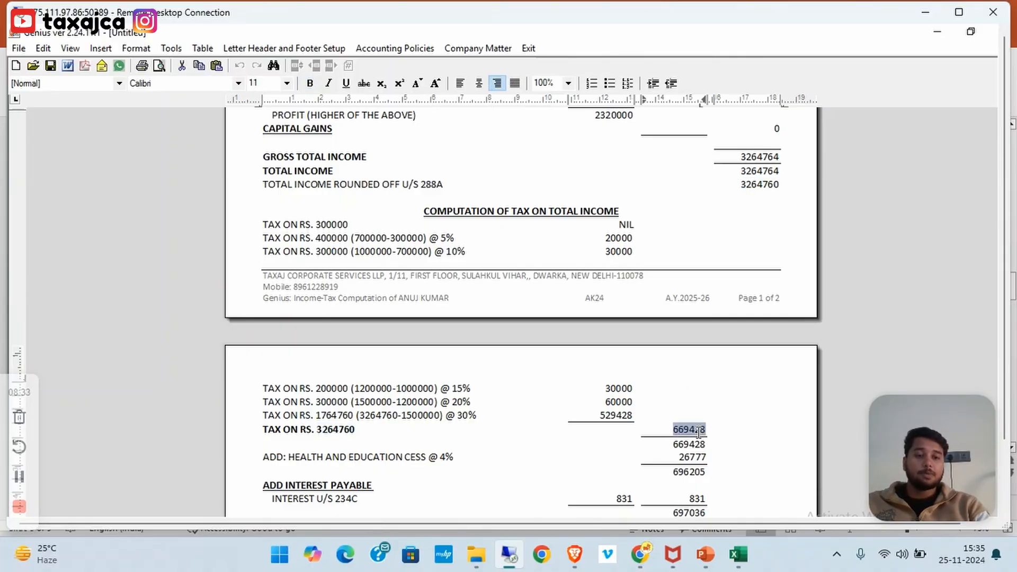
scroll(699, 432, "down", 3)
double_click(700, 404)
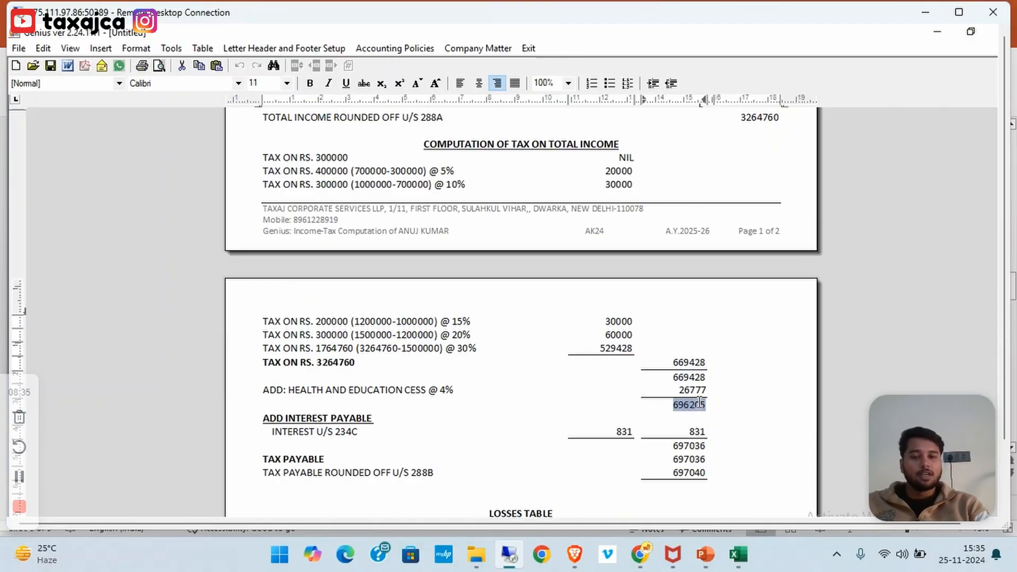
scroll(742, 411, "up", 7)
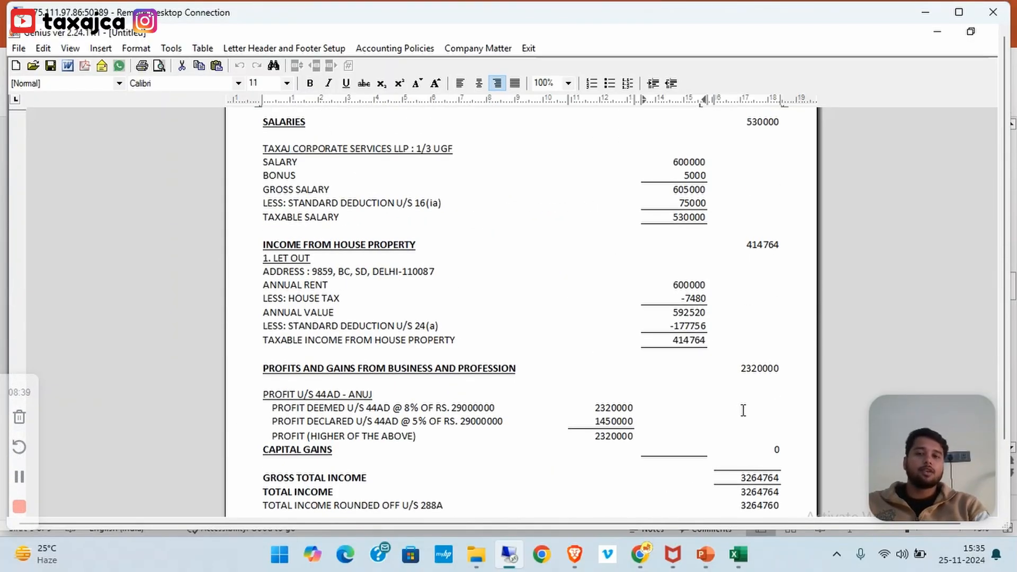
key("Escape")
key("Escape")
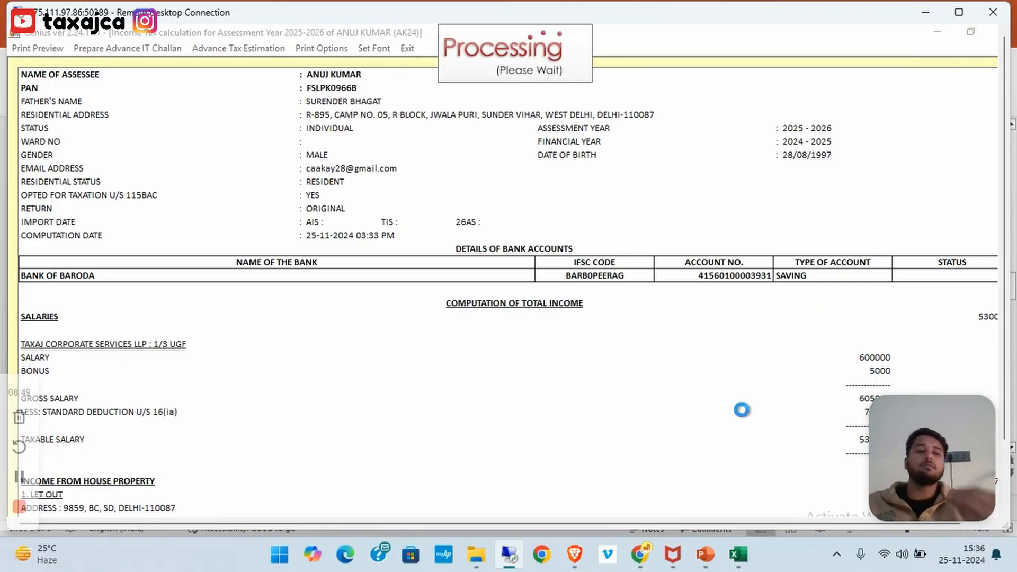
Add a 44ADA profession under the taxpayer's name with turnover 7510000
key("Escape")
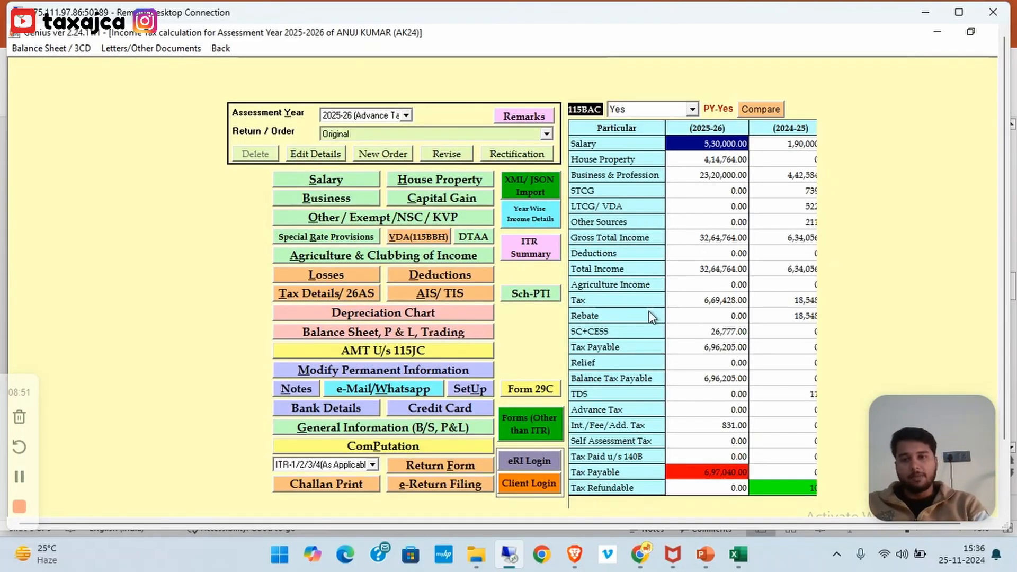
left_click(355, 201)
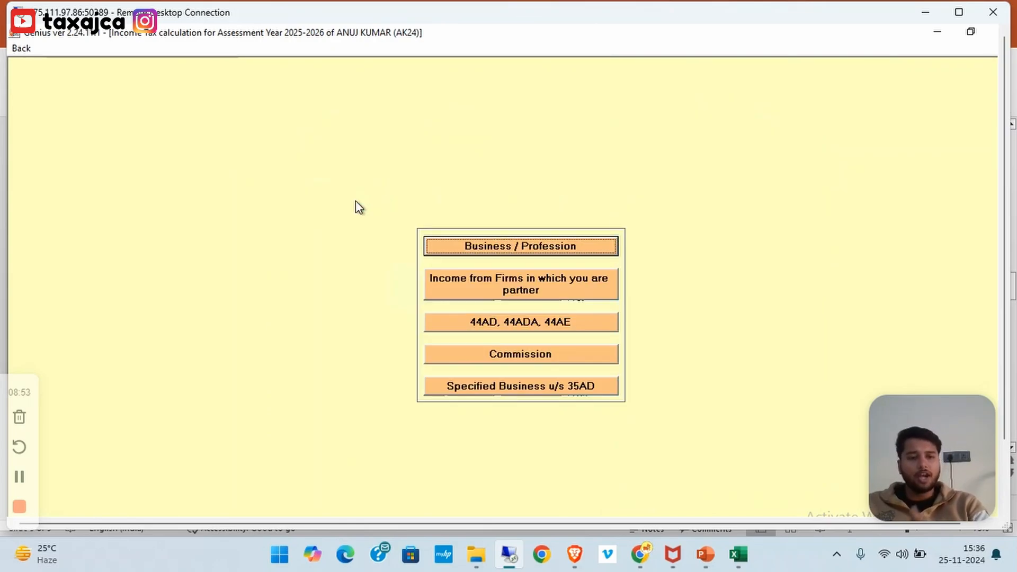
left_click(538, 327)
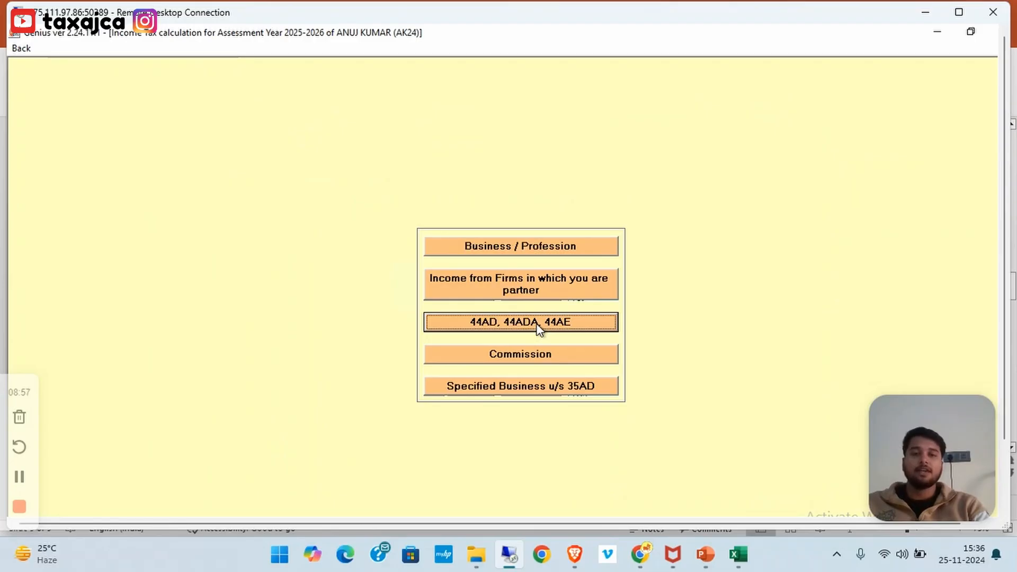
left_click(19, 477)
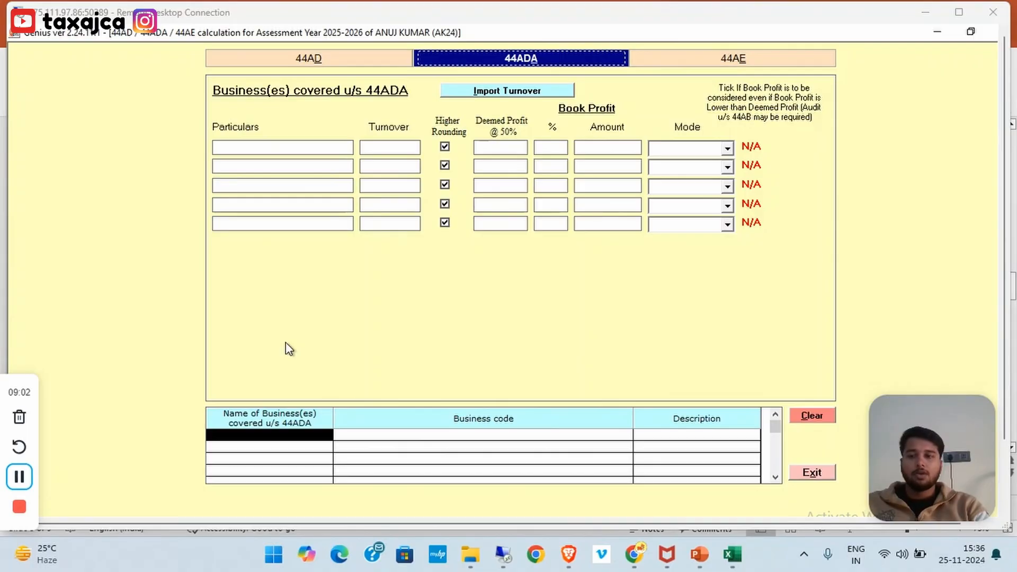
left_click(283, 146)
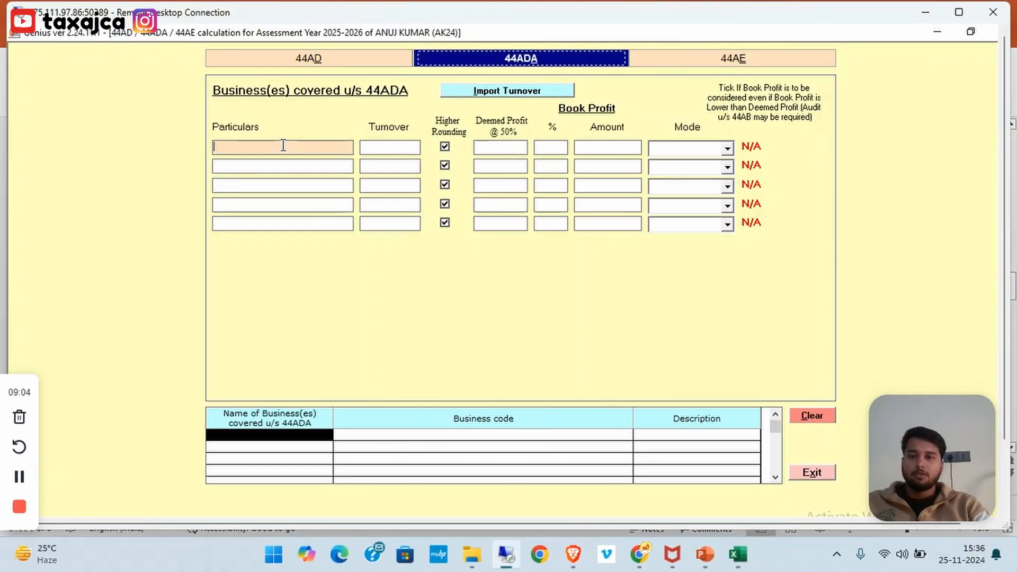
type("ANUJ")
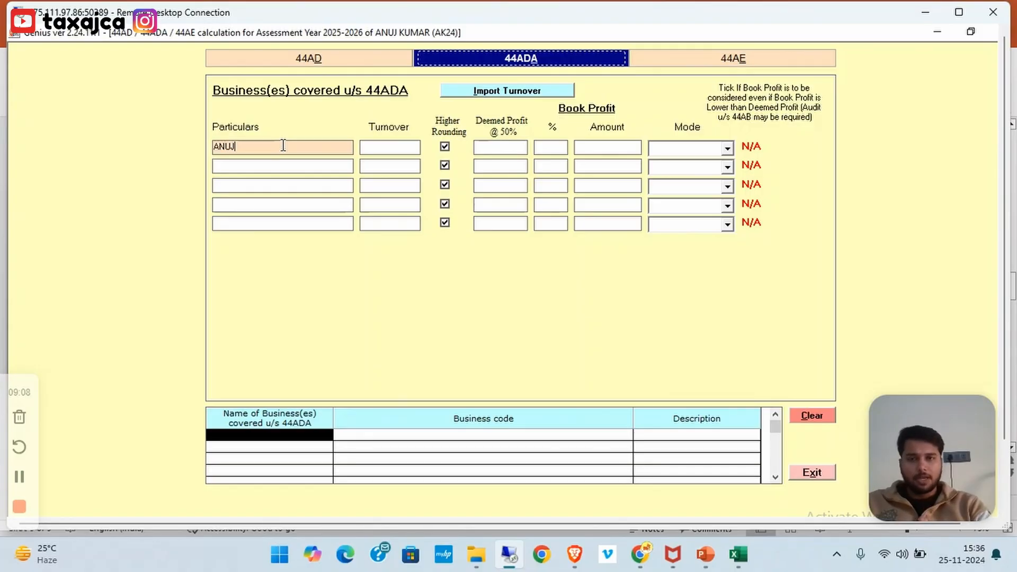
left_click(397, 149)
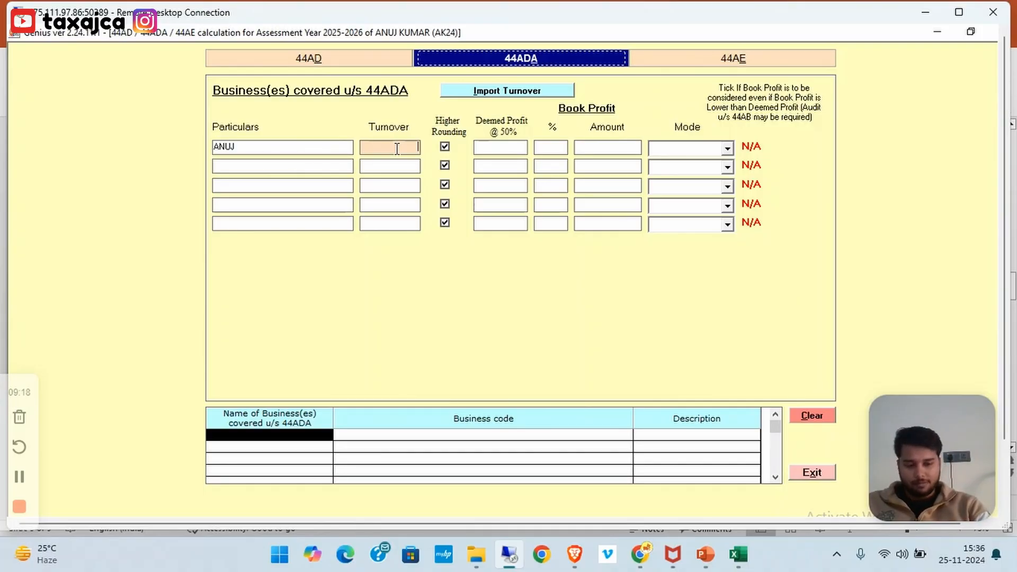
type("7510000")
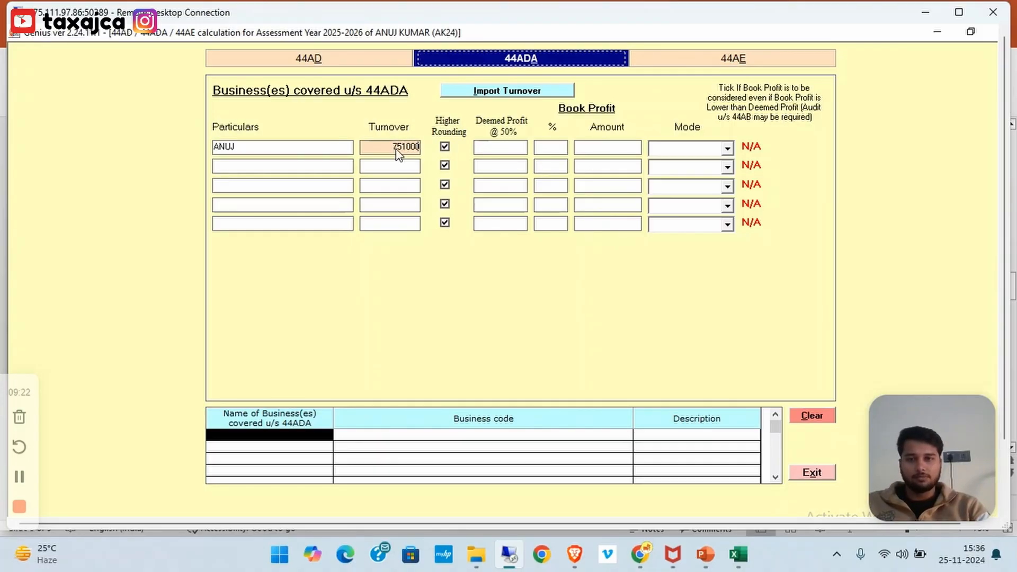
left_click(397, 167)
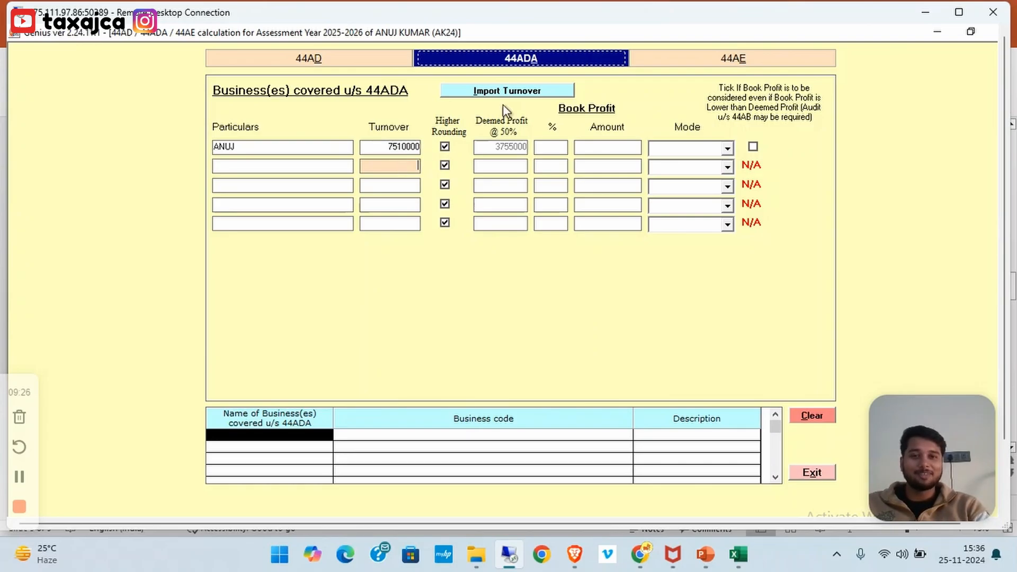
Declare 51% book profit (3830100) with receipts by Any other Mode for that profession
left_click(549, 151)
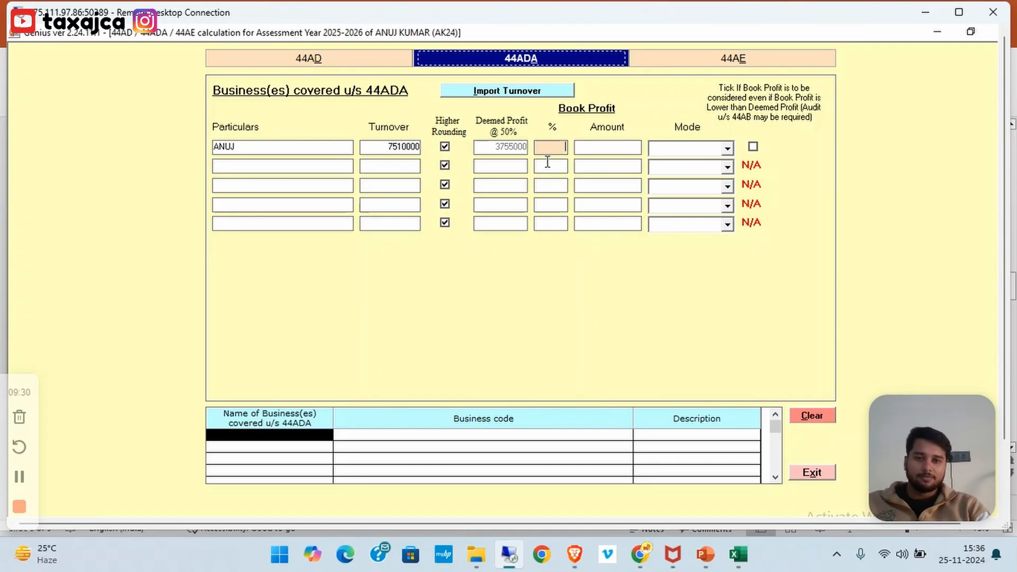
left_click(548, 162)
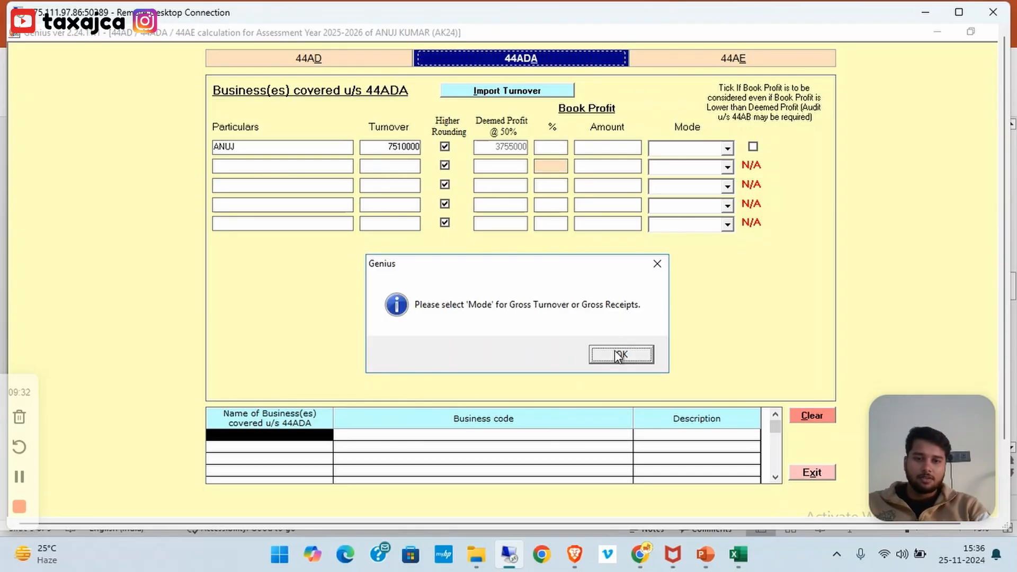
left_click(614, 351)
left_click(555, 146)
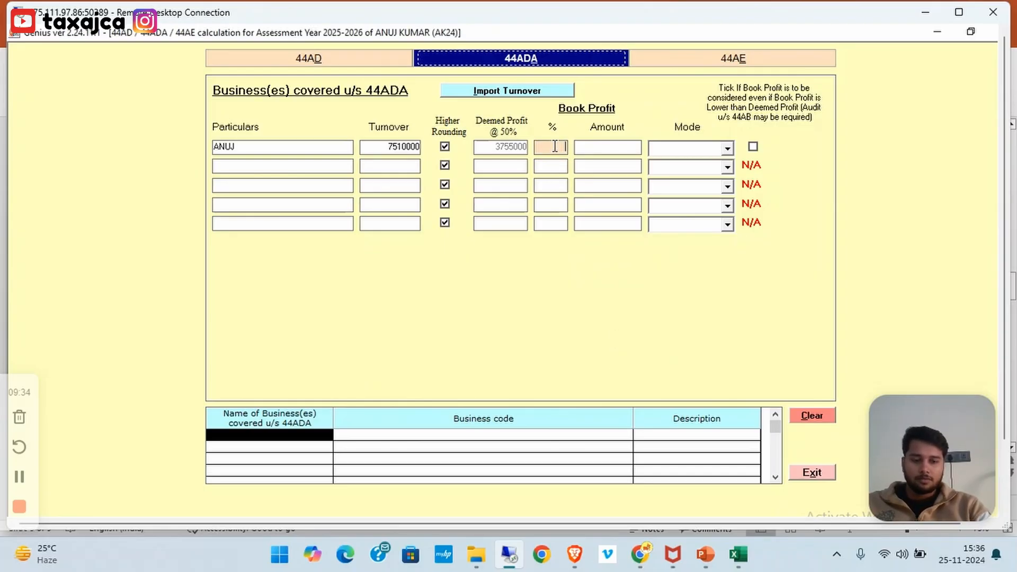
type("5")
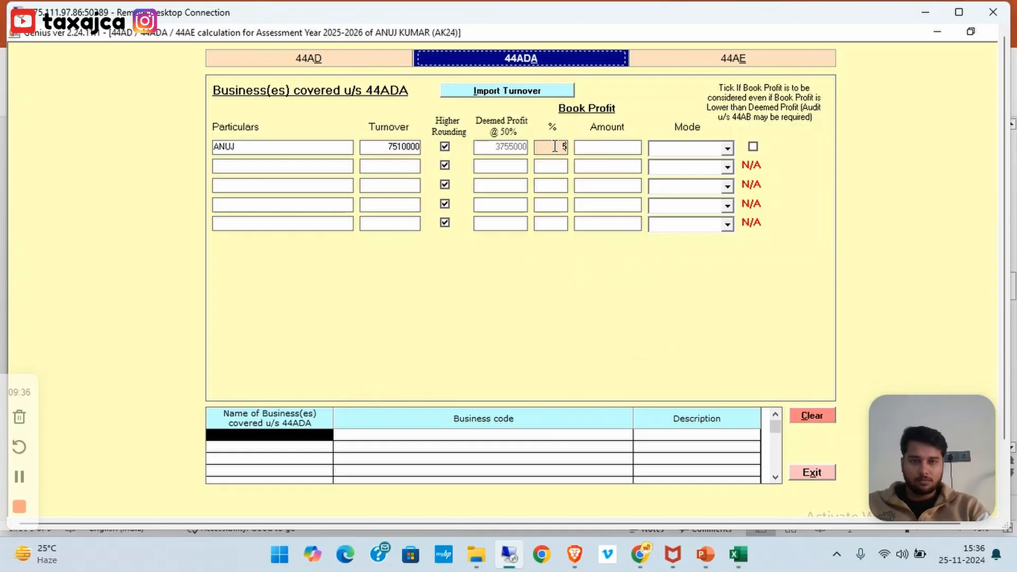
type("1")
key("Tab")
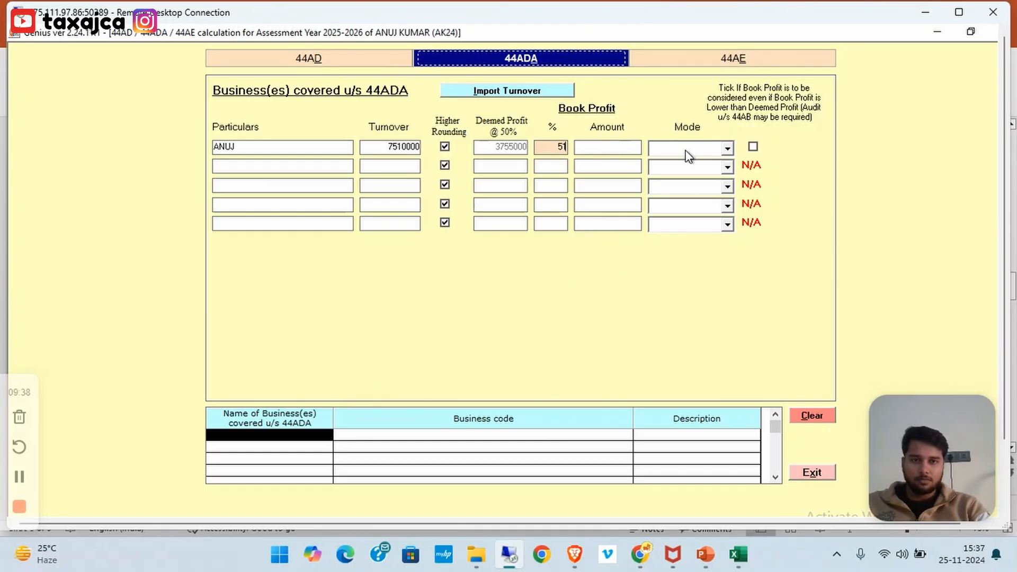
left_click(687, 154)
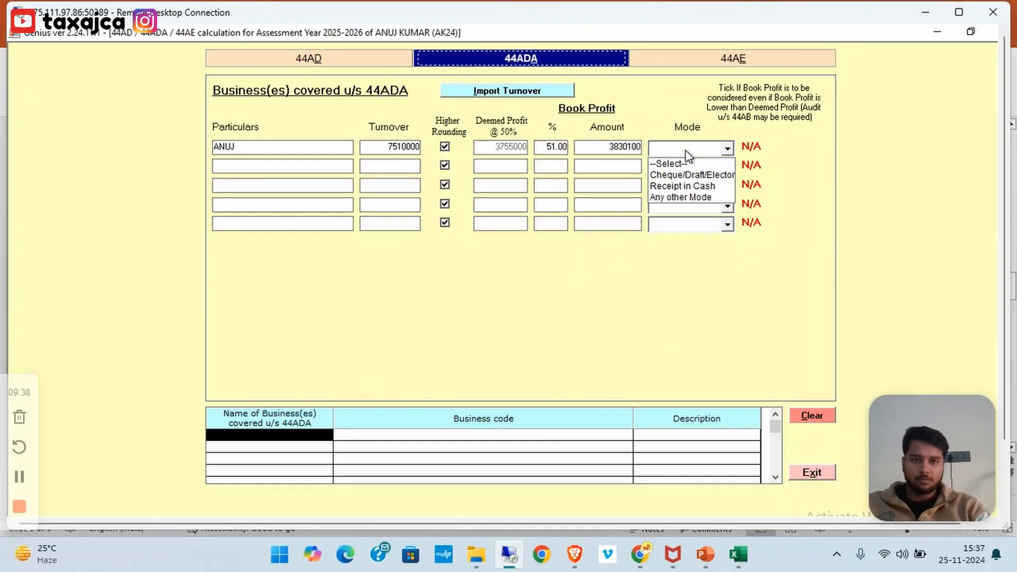
left_click(682, 199)
left_click(607, 174)
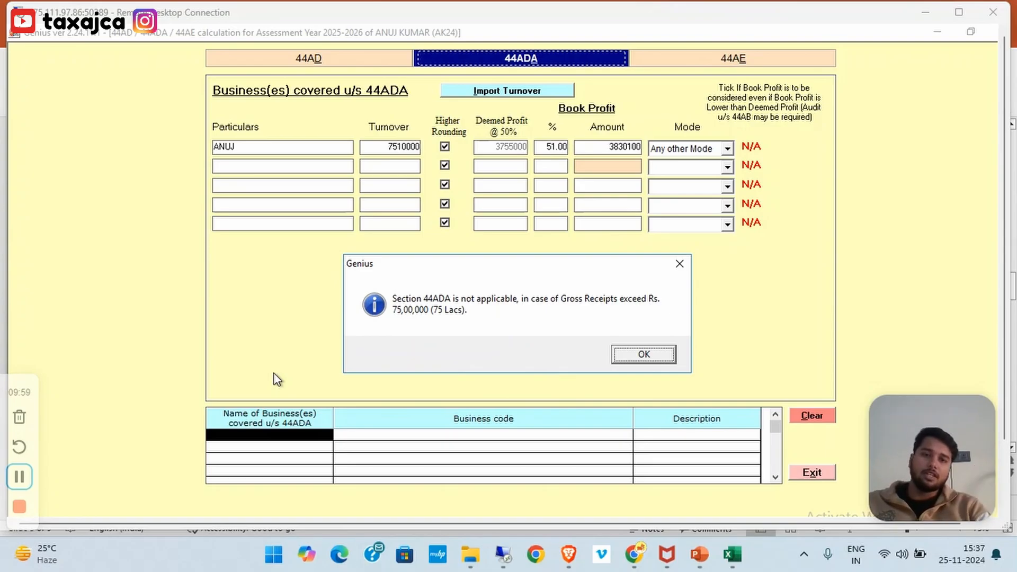
Change the 44ADA declared profit rate to 55%, trying 51% first
left_click(644, 355)
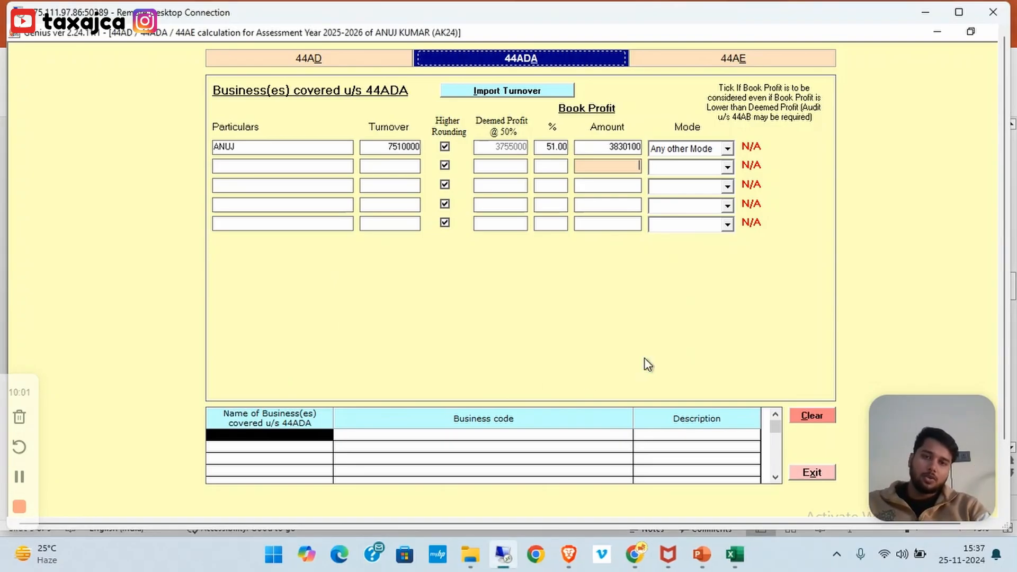
left_click(554, 149)
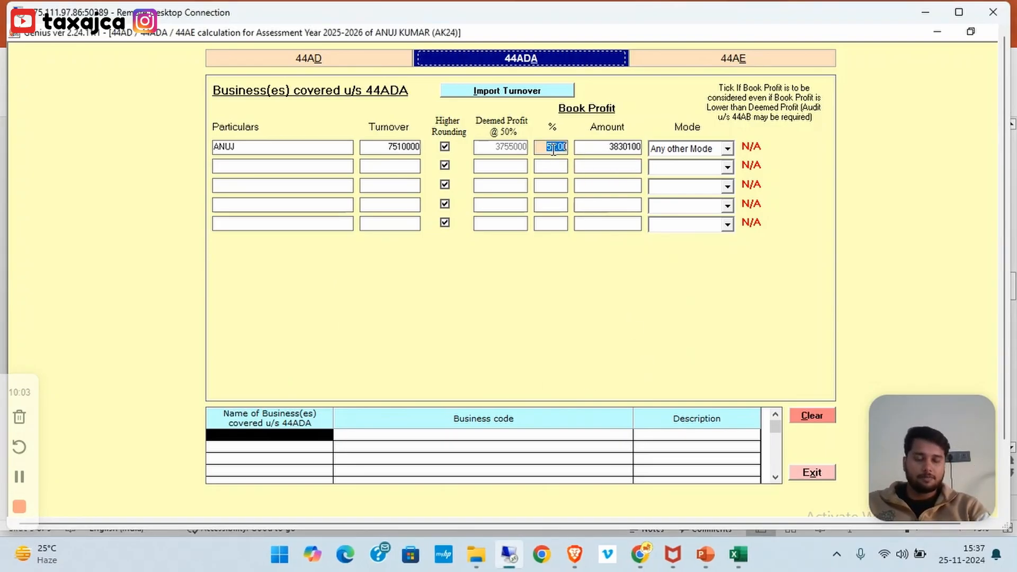
type("45")
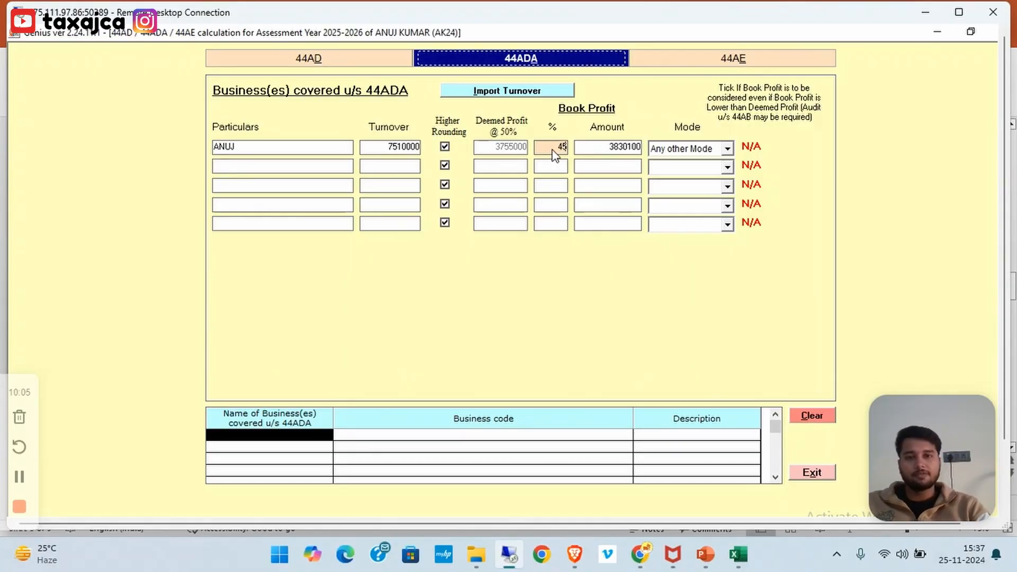
key("BackSpace")
key("BackSpace")
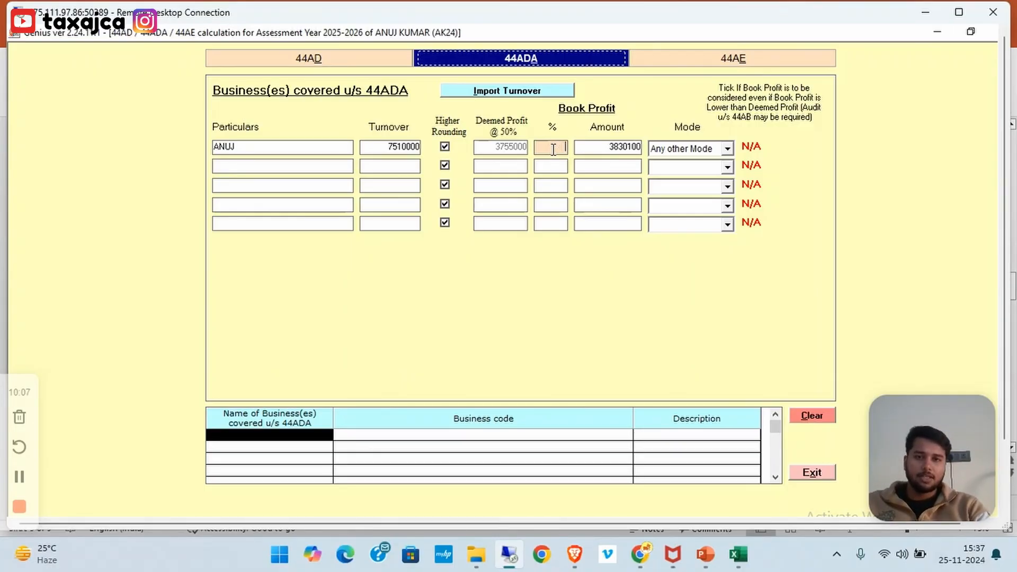
type("51")
left_click(553, 168)
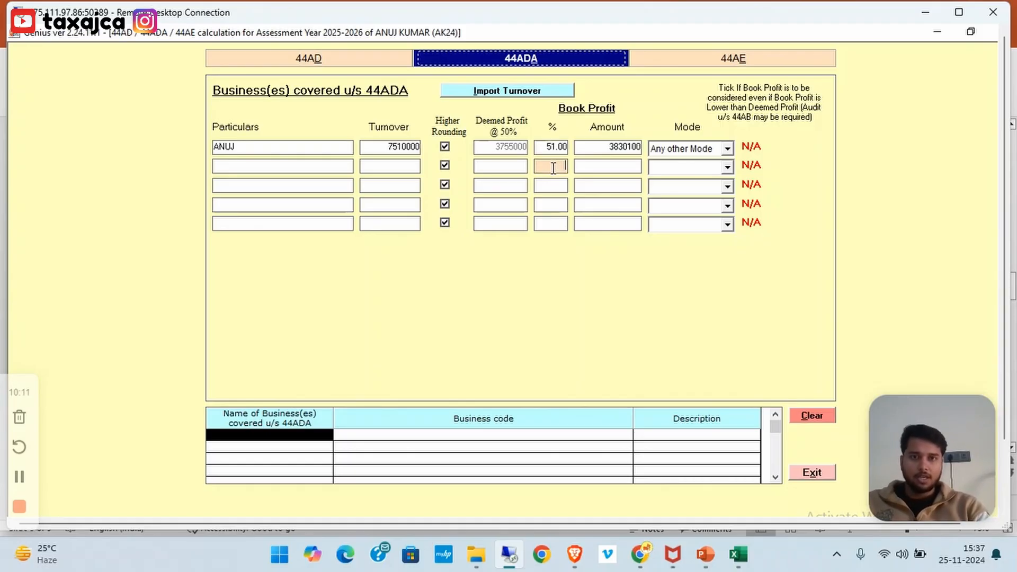
double_click(550, 146)
type("55")
left_click(548, 164)
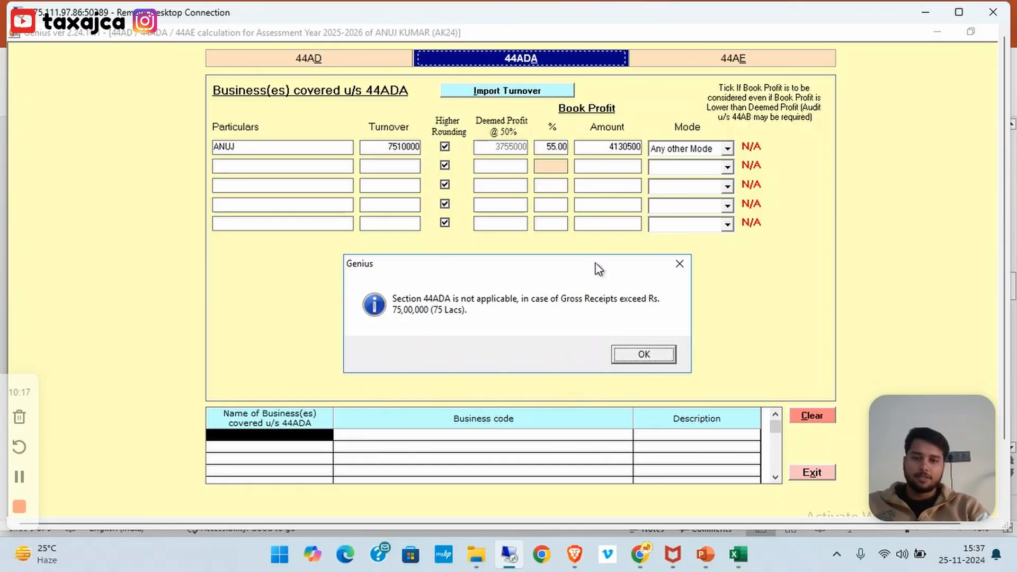
Reduce the 44ADA turnover from 7510000 to 7410000 and close the presumptive form
left_click(638, 348)
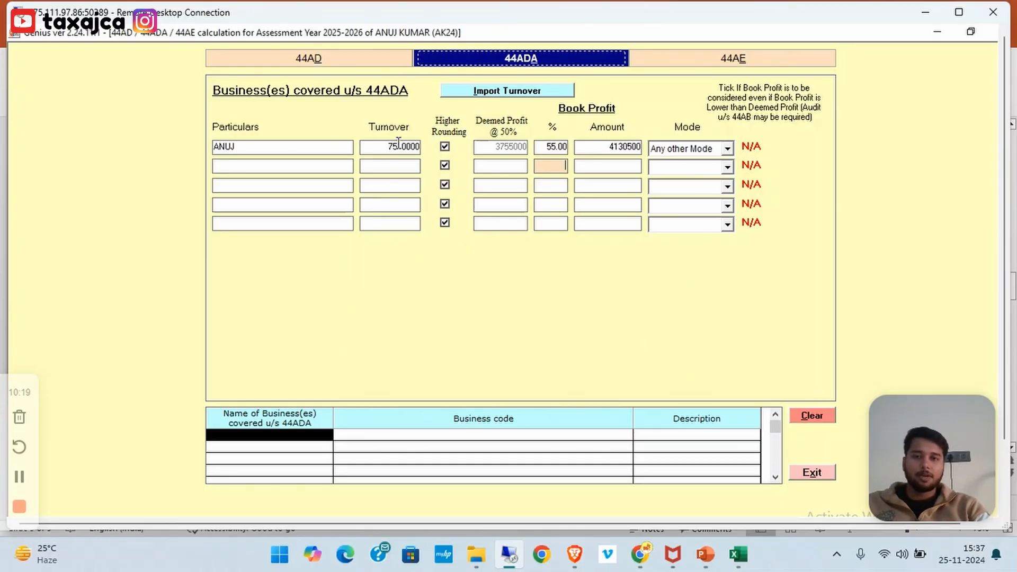
left_click_drag(388, 147, 399, 147)
type("74")
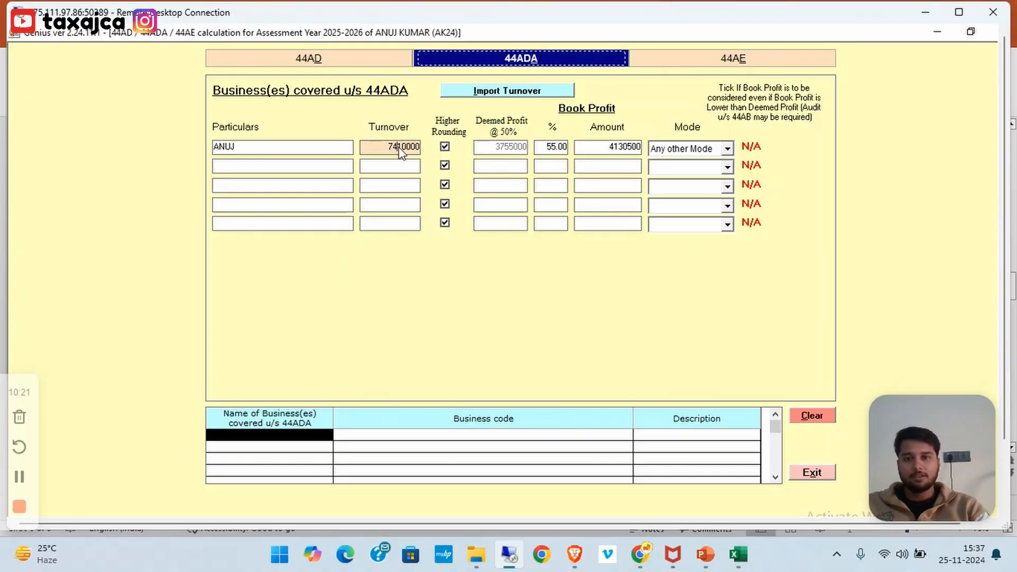
left_click(403, 166)
key("Escape")
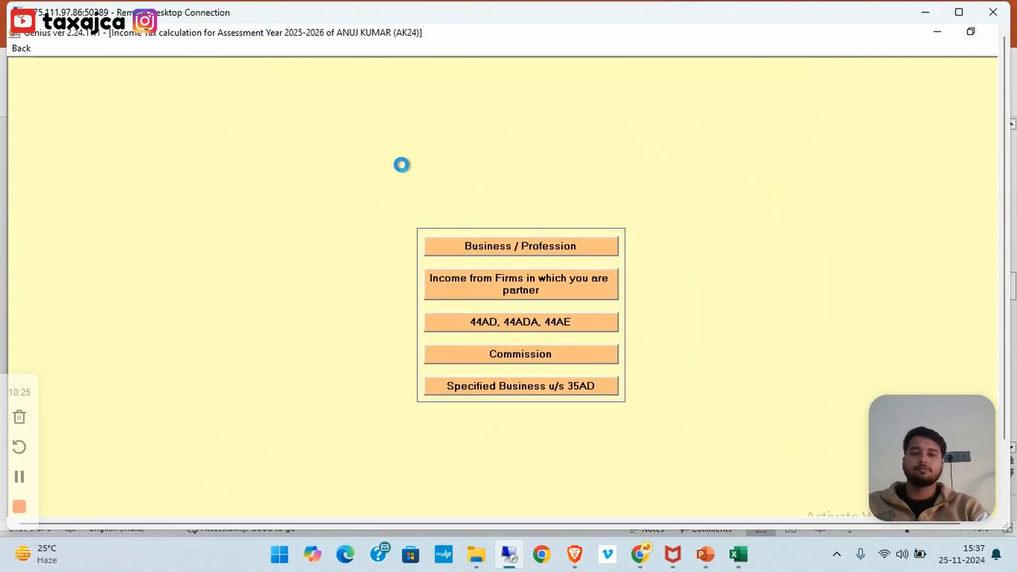
Generate the income tax computation and show it as a print preview
key("Escape")
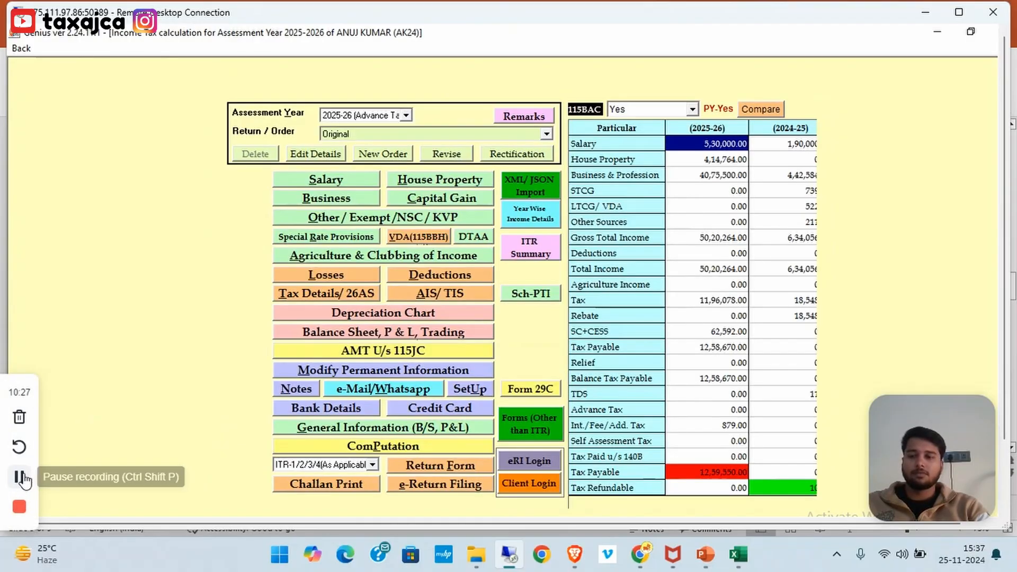
left_click(358, 447)
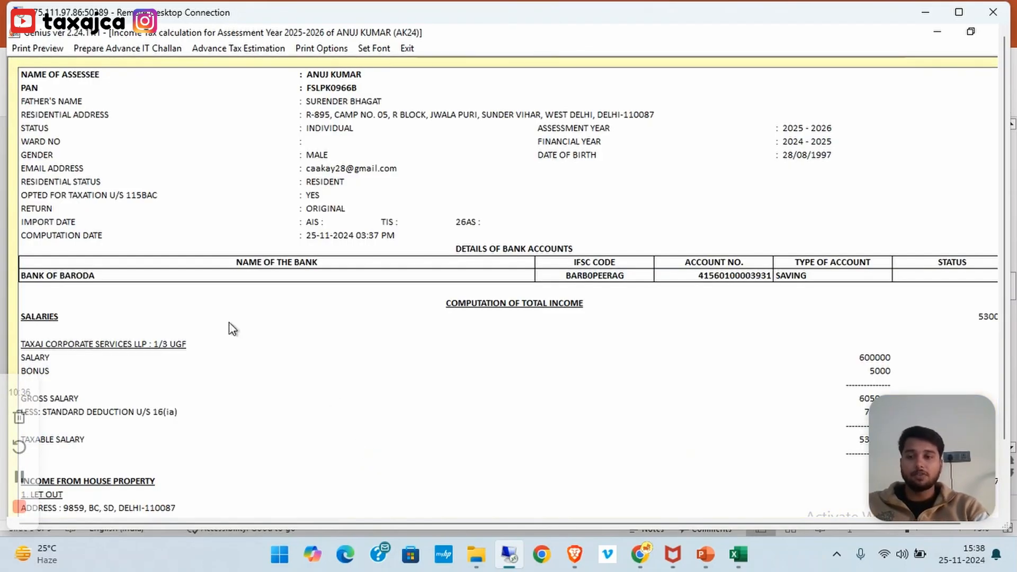
left_click(34, 51)
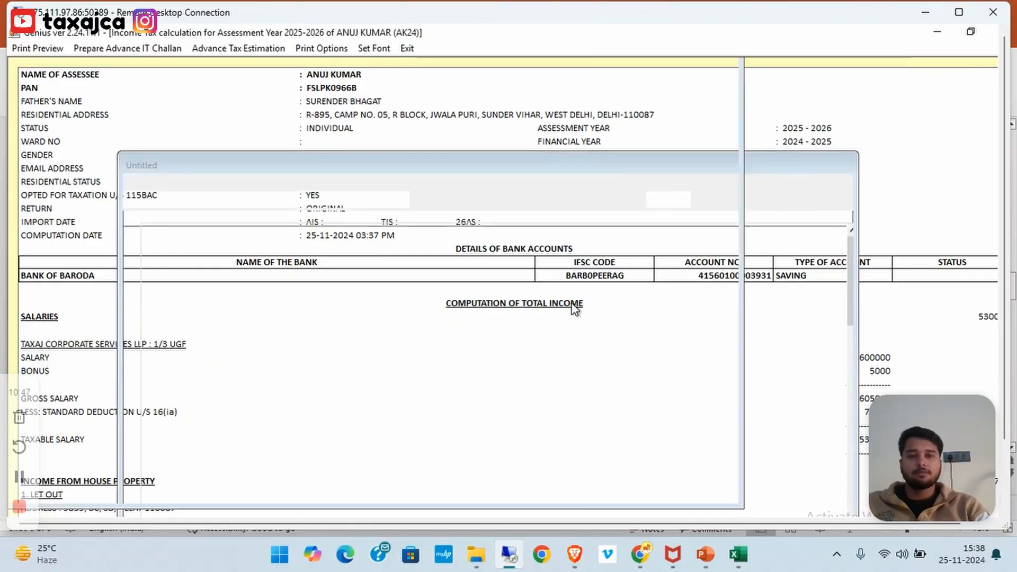
Check that the Profit U/S 44ADA line and business total read 4075500, then close the editor
scroll(573, 303, "down", 3)
scroll(572, 303, "down", 4)
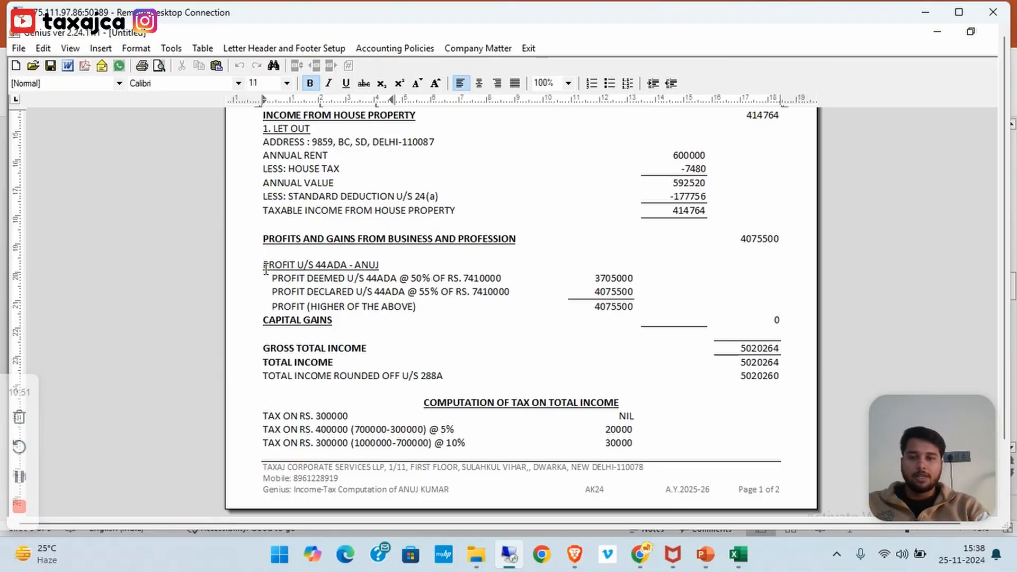
left_click_drag(275, 276, 690, 282)
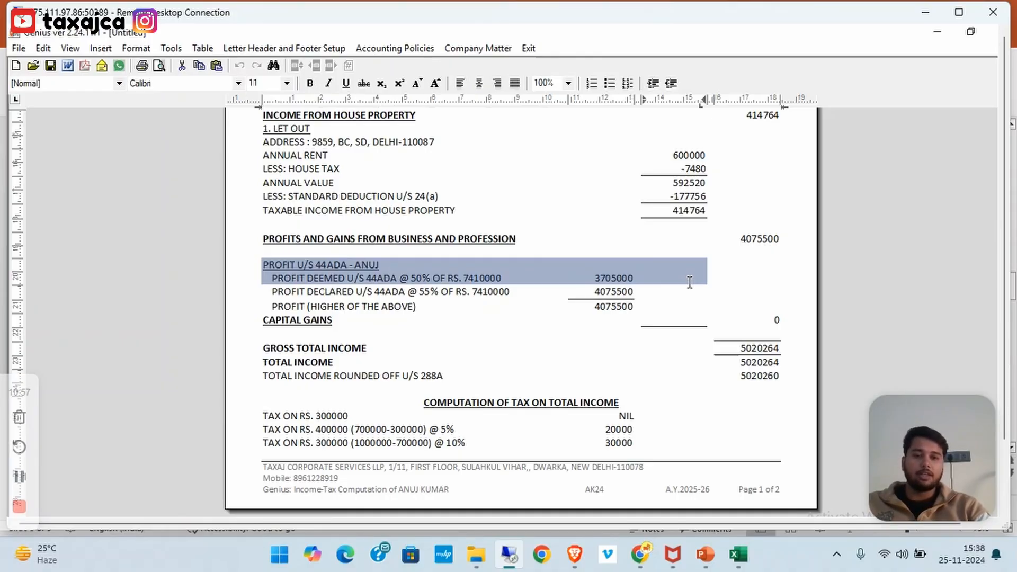
left_click_drag(635, 290, 633, 291)
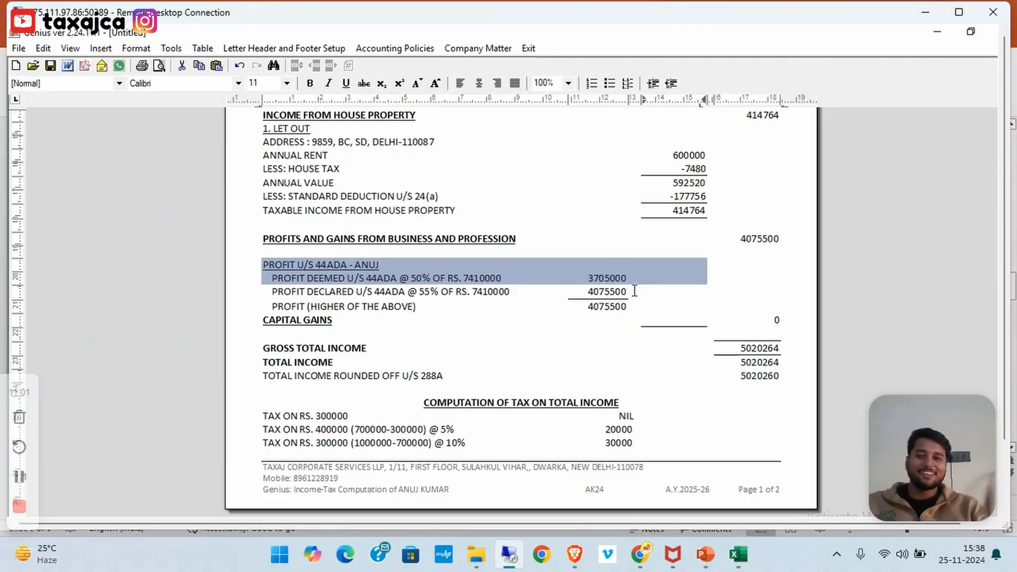
left_click(276, 292)
left_click_drag(275, 291, 635, 292)
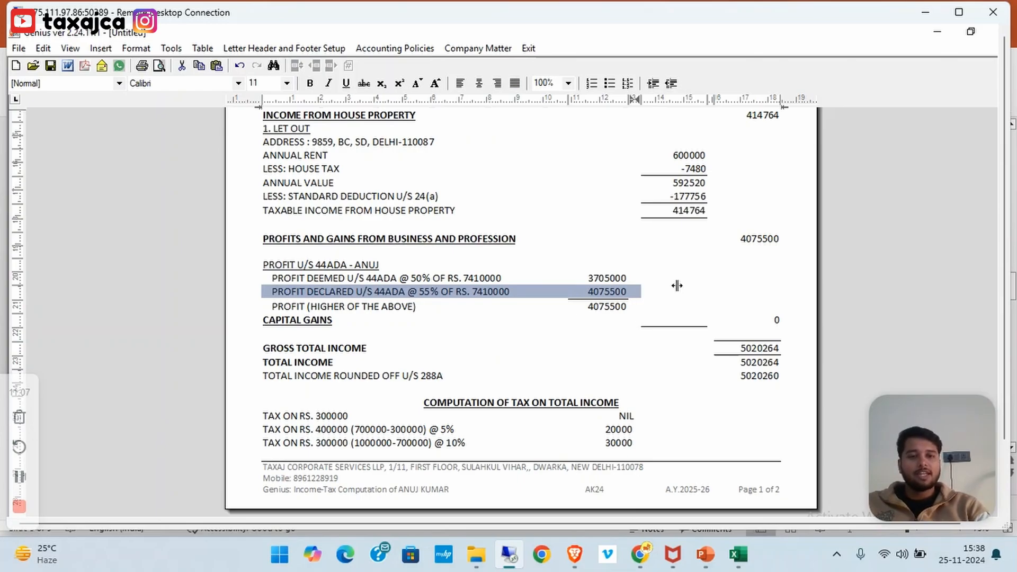
double_click(751, 240)
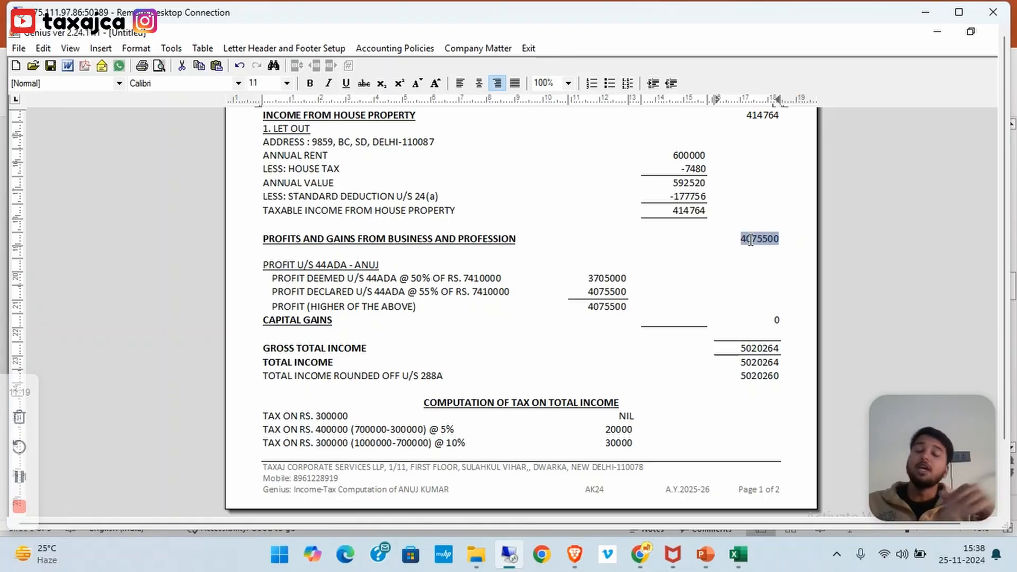
key("Escape")
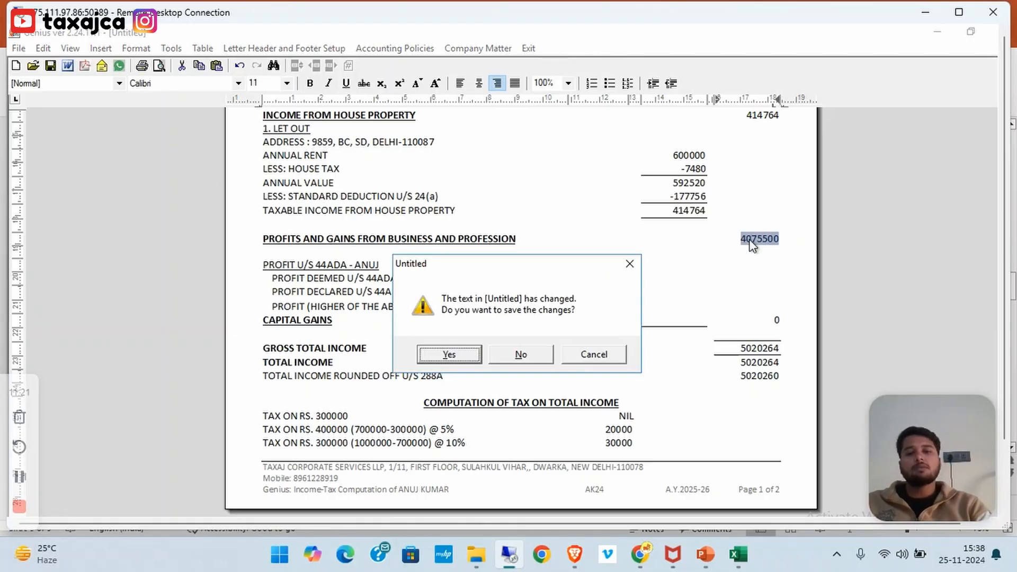
Close the report, reopen the 44ADA presumptive entry and clear its 7410000 turnover
left_click(521, 355)
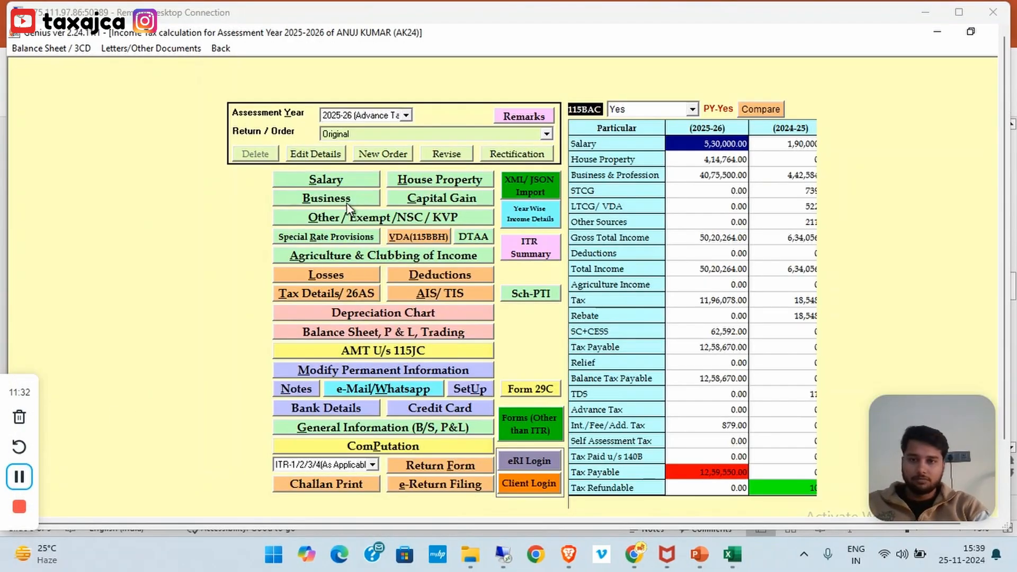
left_click(345, 198)
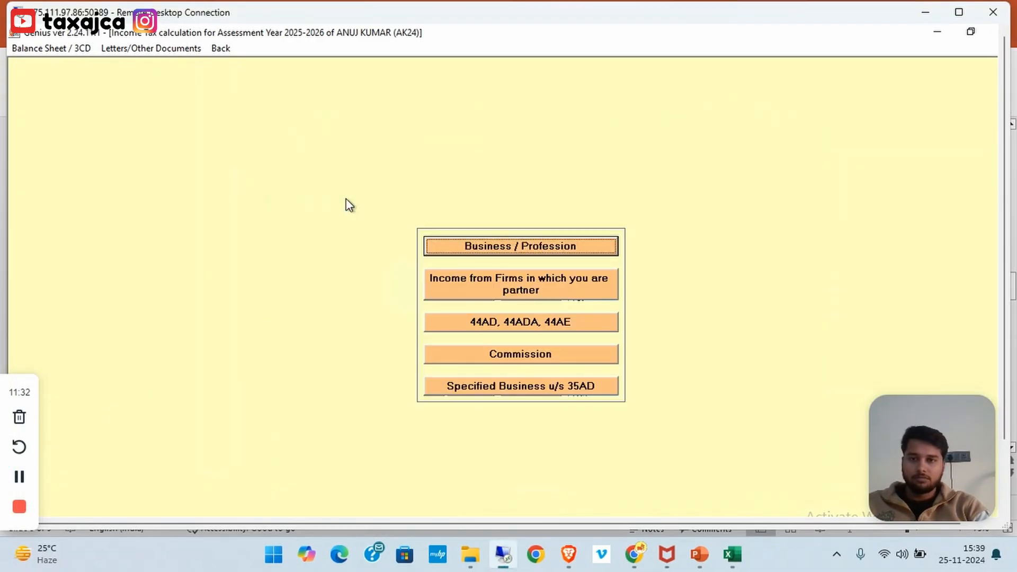
left_click(510, 317)
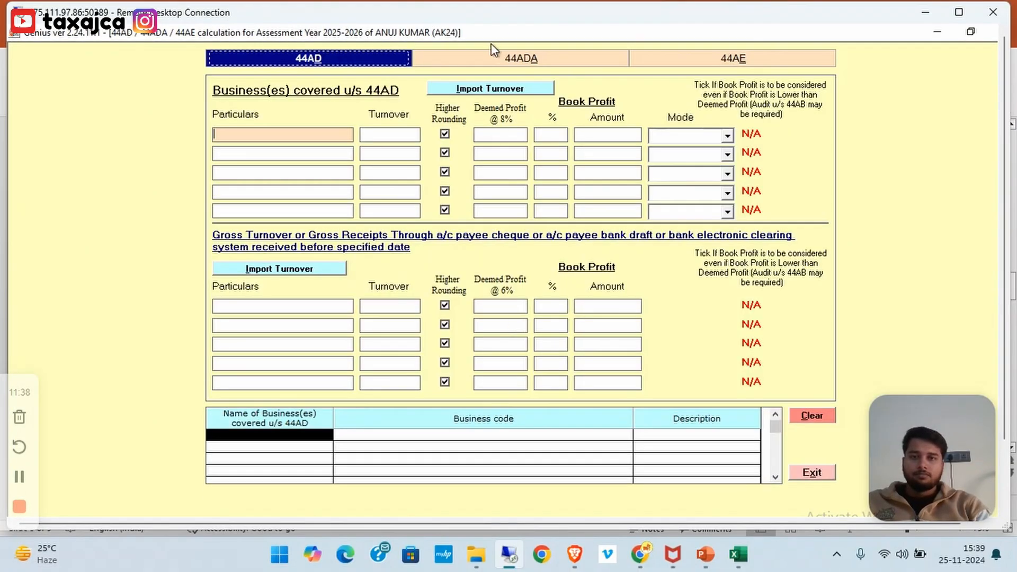
left_click(487, 55)
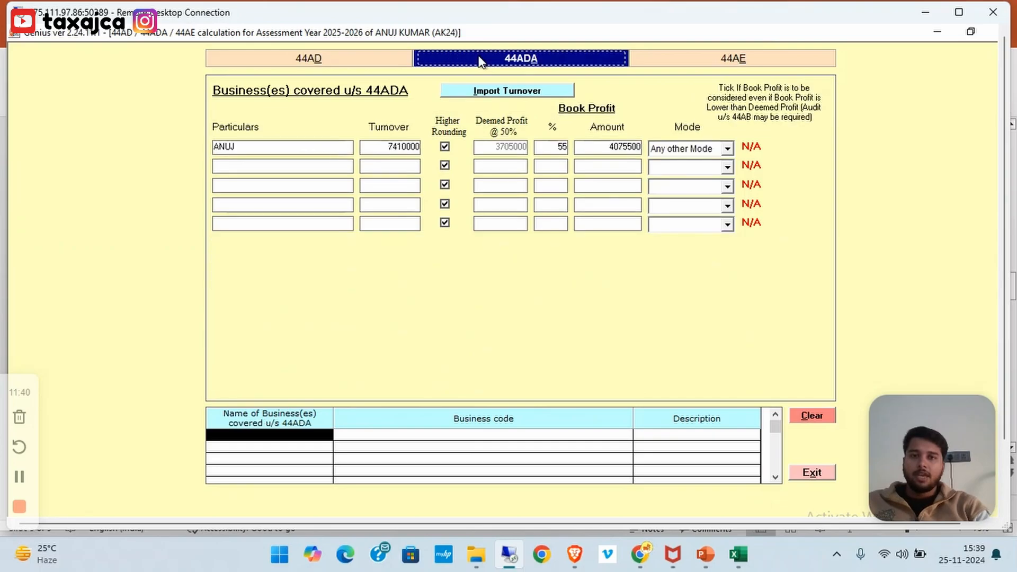
double_click(401, 148)
key("BackSpace")
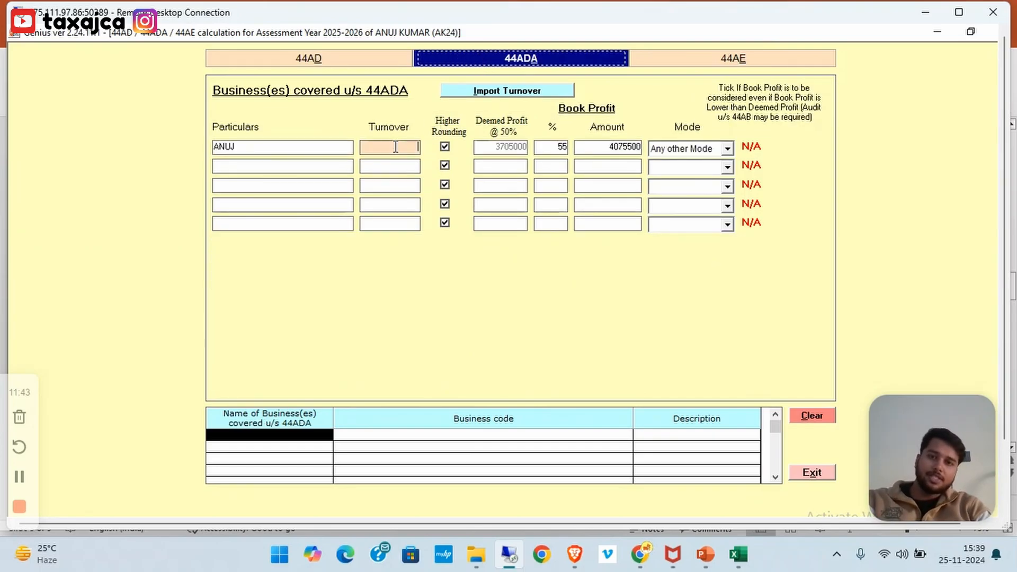
Add a 44AE vehicle with its registration number, marked Owned, for 12 months
left_click(718, 61)
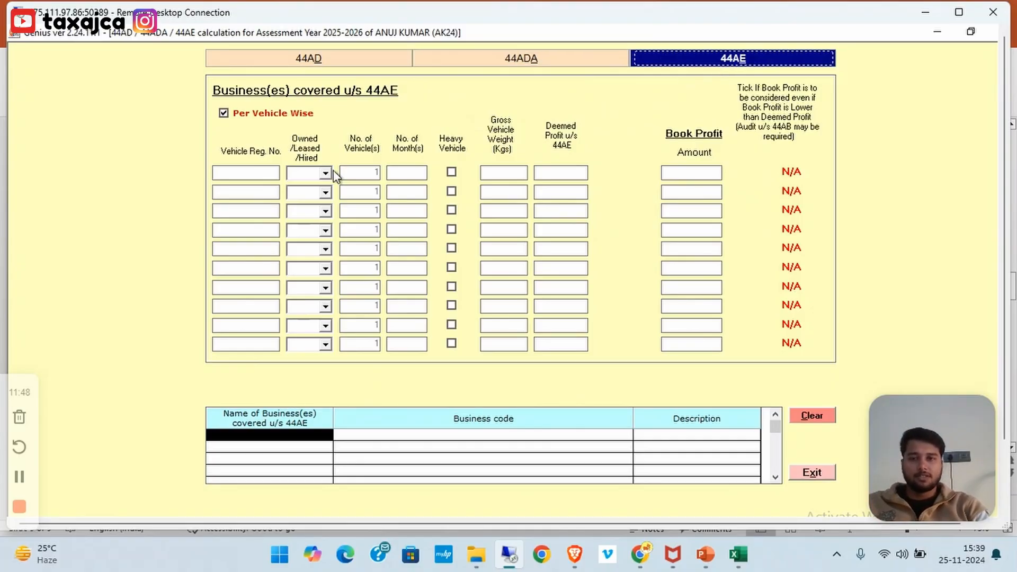
left_click(248, 173)
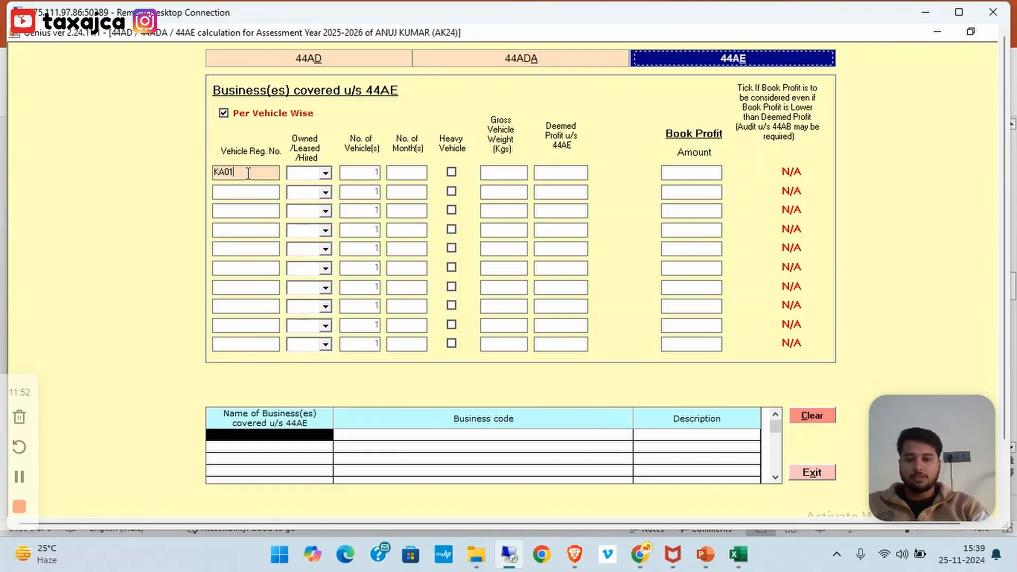
left_click(324, 175)
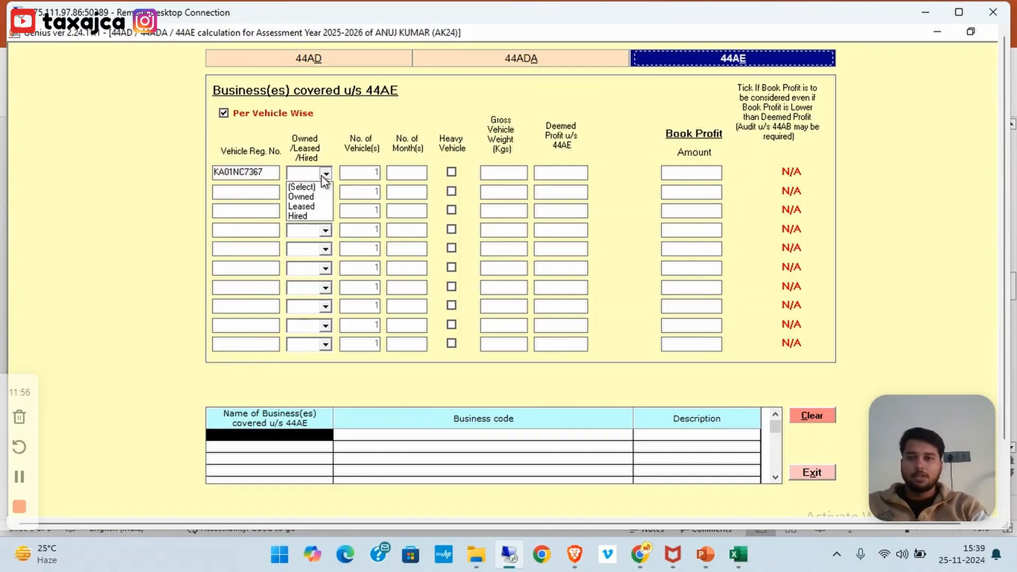
left_click(313, 198)
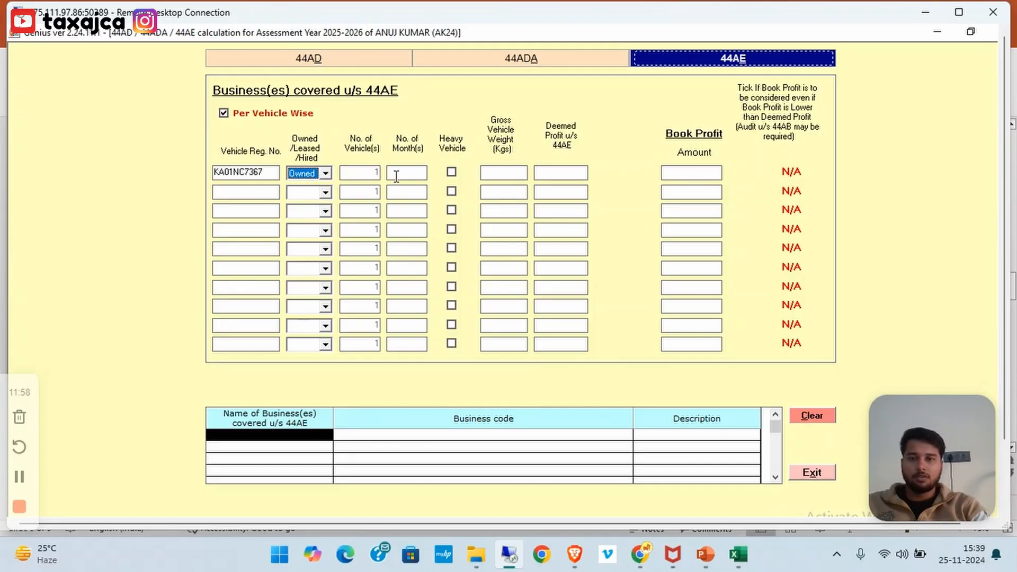
left_click(396, 175)
type("12")
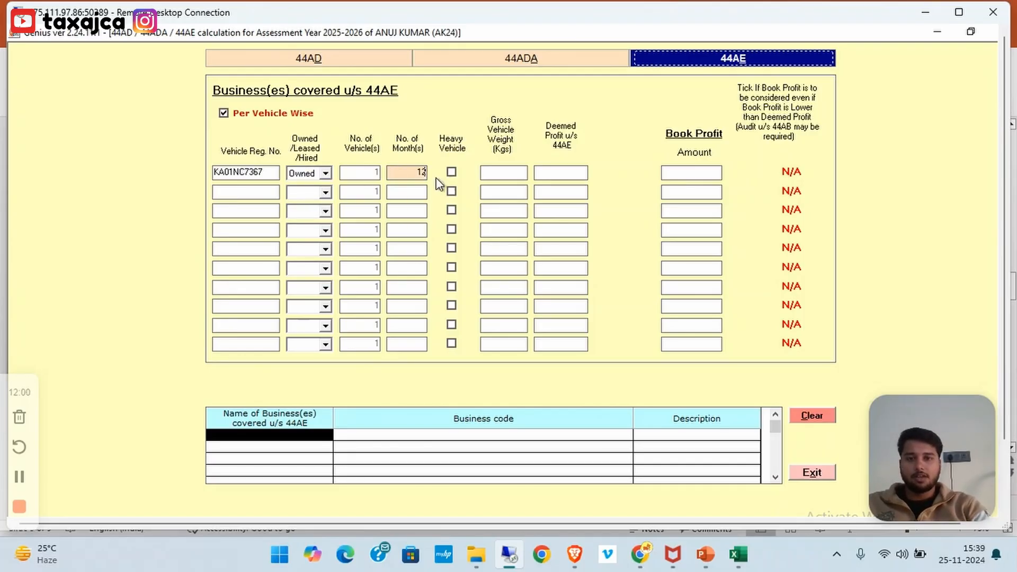
key("Tab")
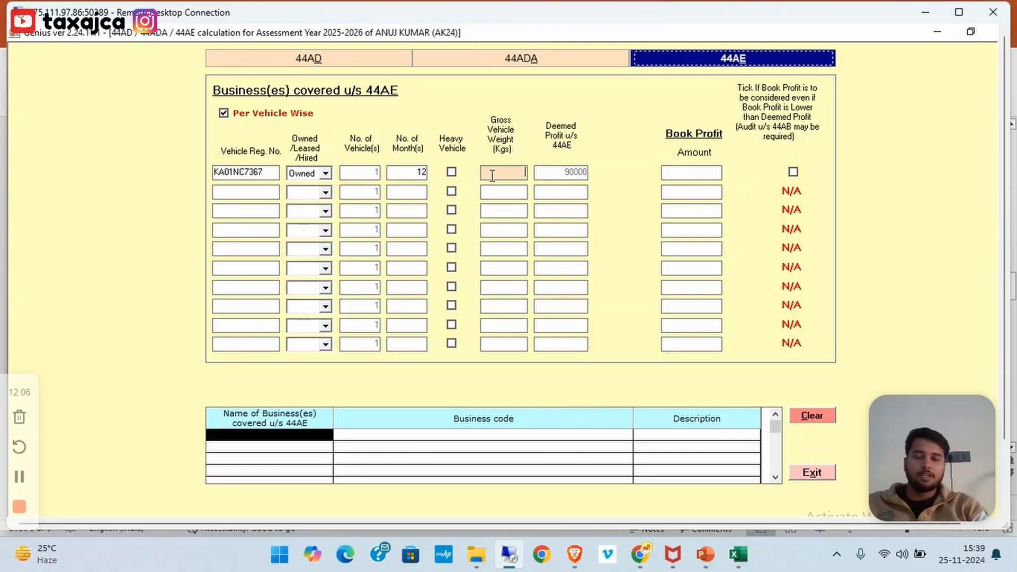
Give the vehicle book profit 150000 and gross weight 1000 kg, not heavy
left_click(683, 176)
left_click(452, 172)
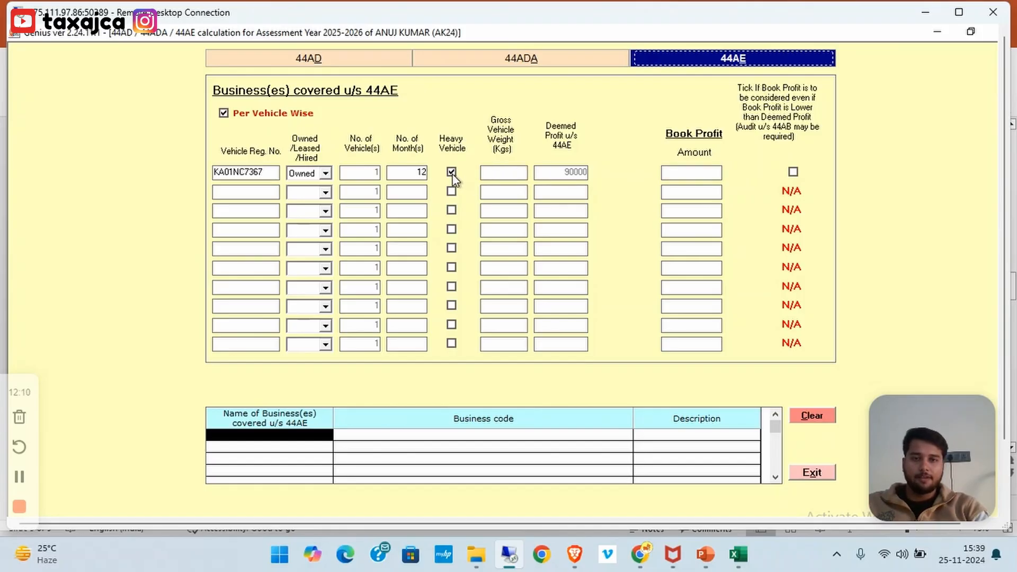
left_click(451, 172)
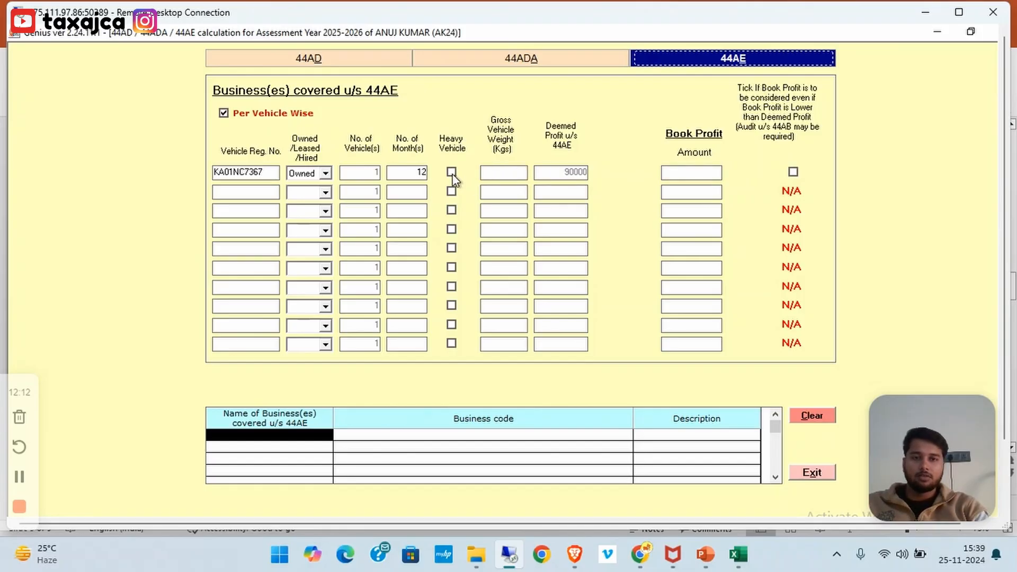
left_click(713, 168)
type("150000")
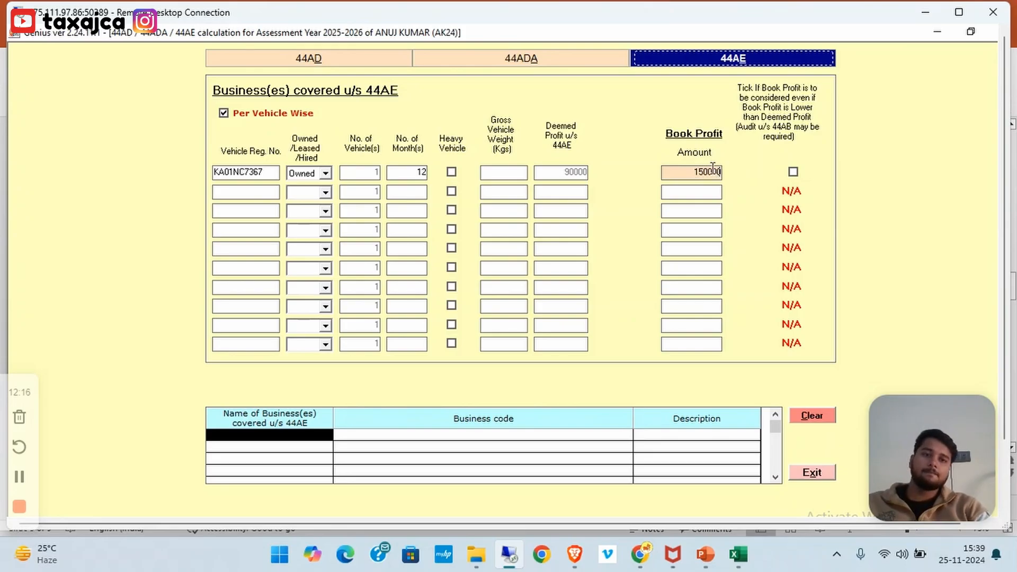
left_click(688, 196)
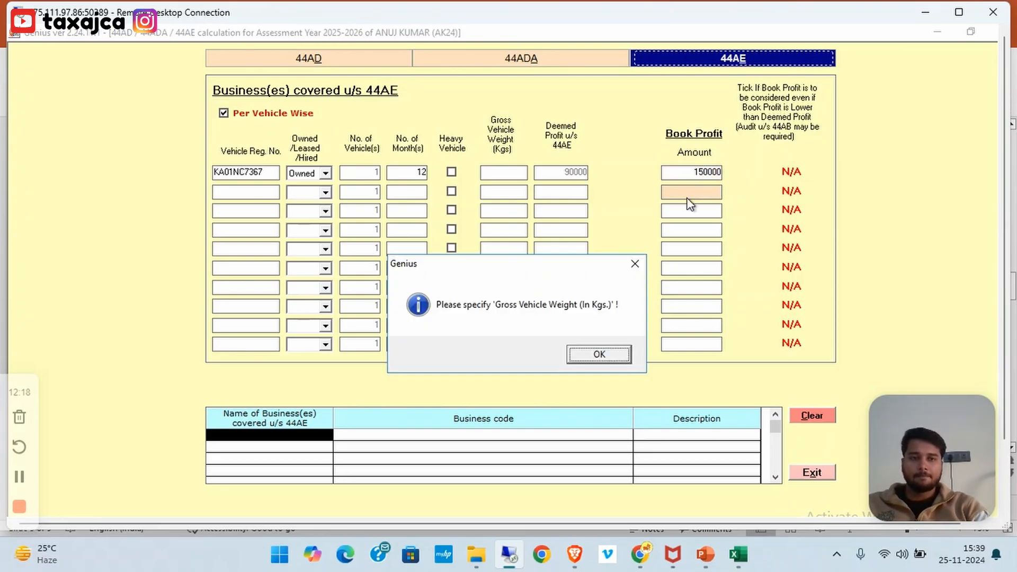
left_click(610, 358)
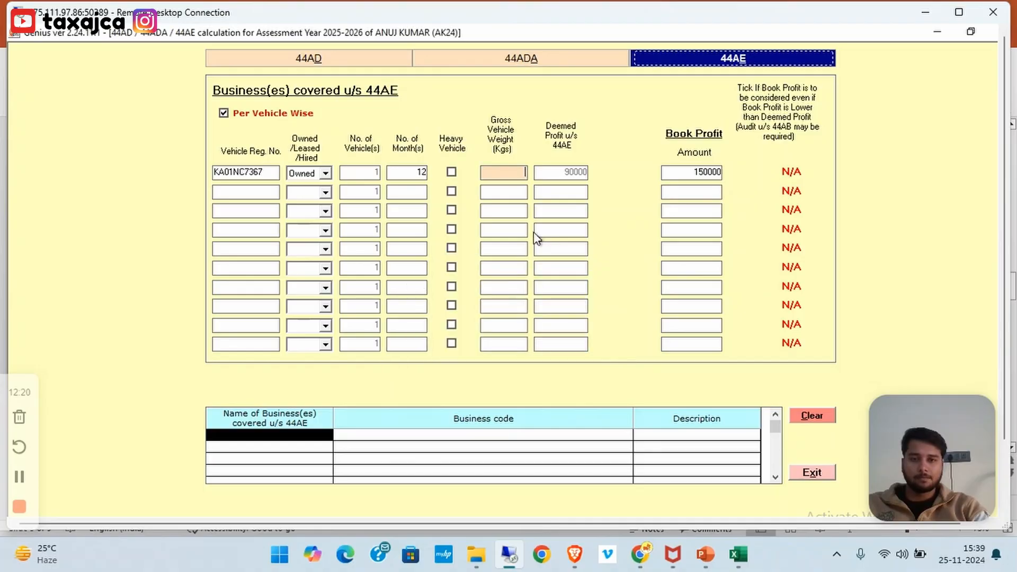
type("1000")
left_click(512, 193)
key("Escape")
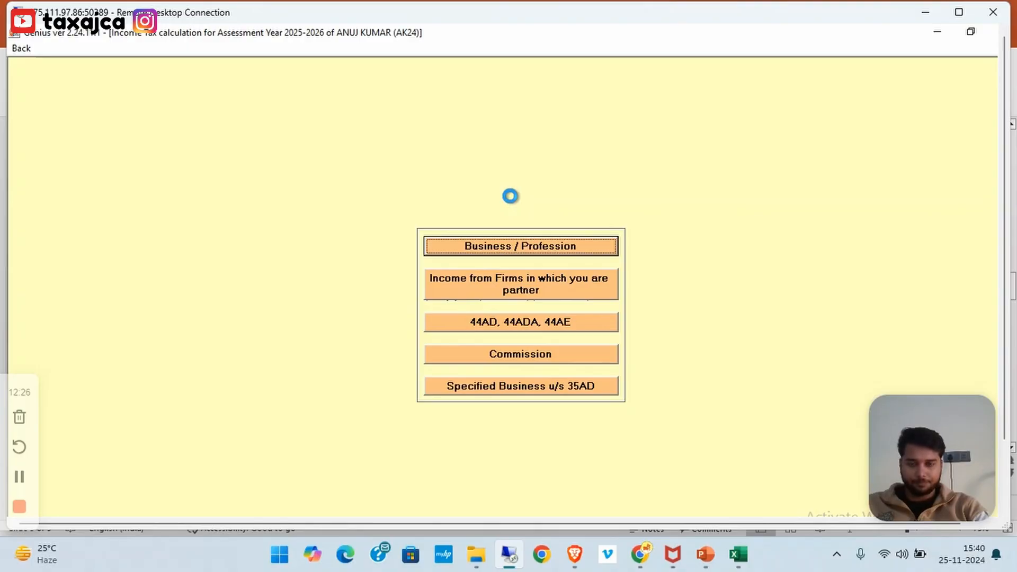
Preview the computation showing 150000 profit under 44AE, then close the preview
key("Escape")
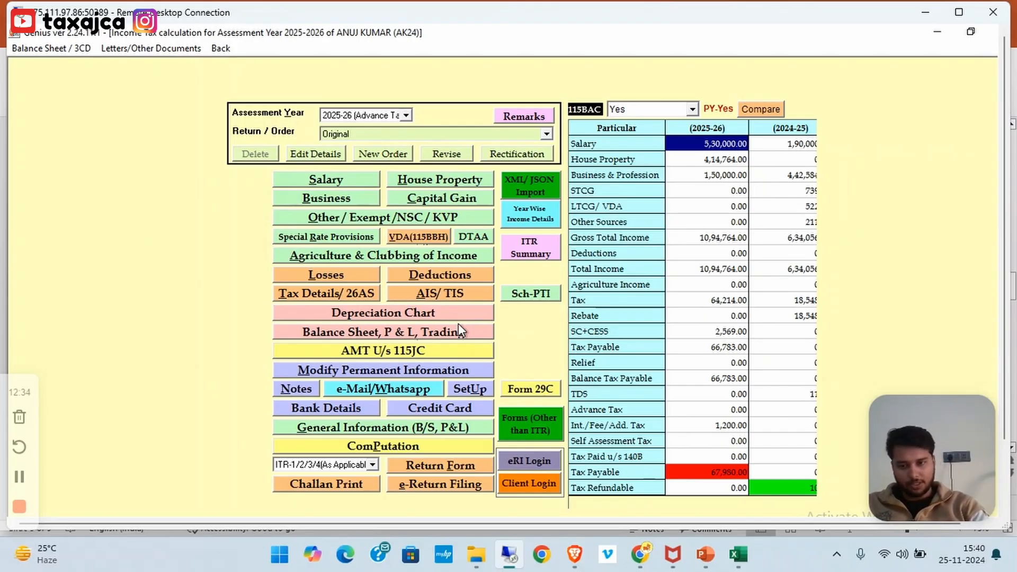
left_click(350, 444)
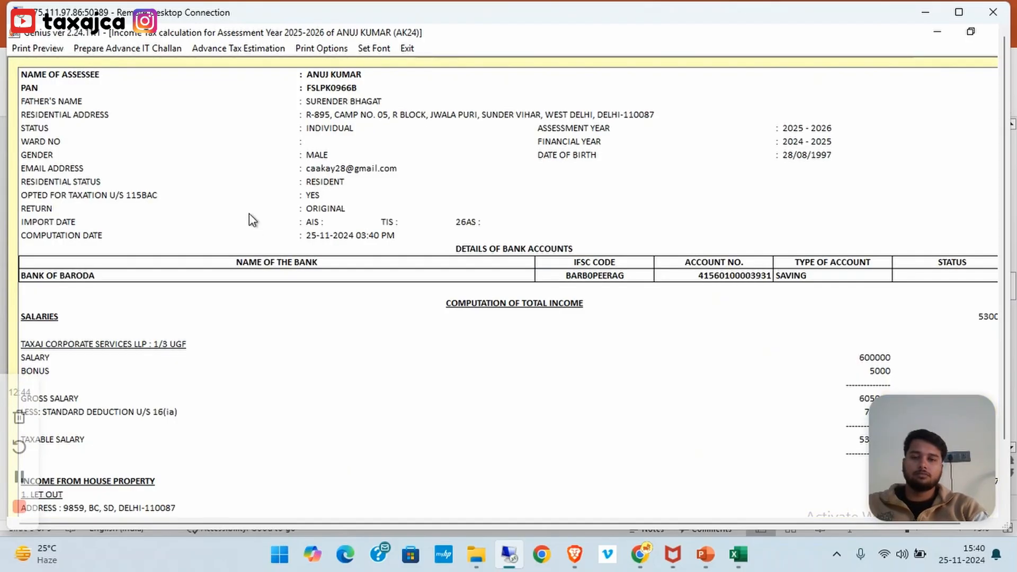
left_click(37, 49)
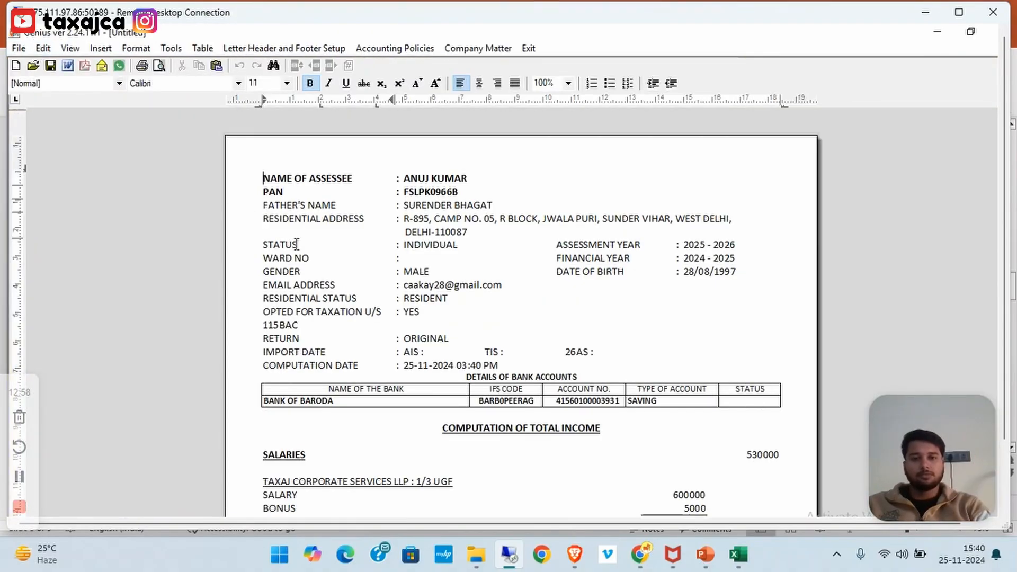
scroll(296, 244, "down", 12)
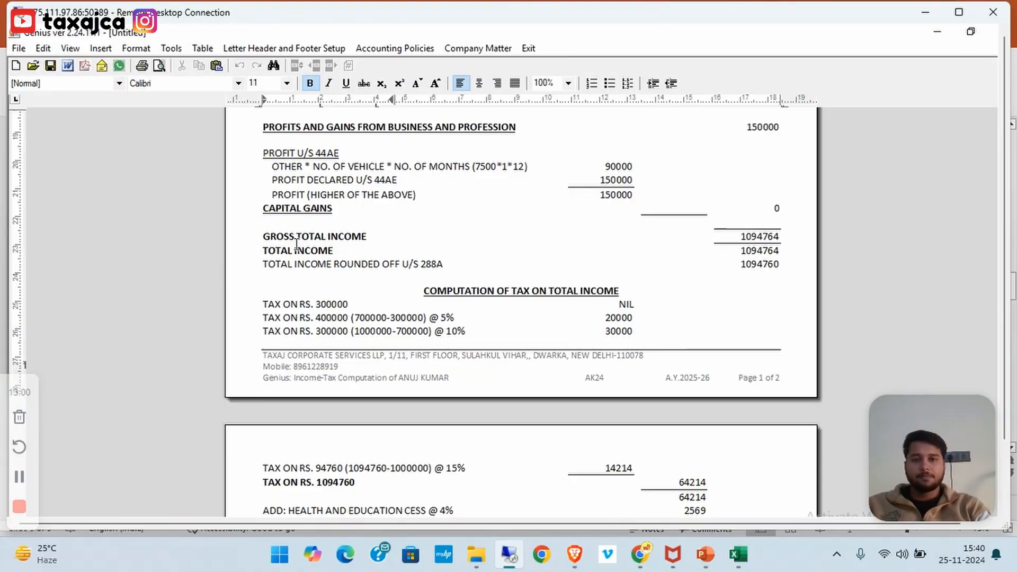
scroll(296, 244, "up", 3)
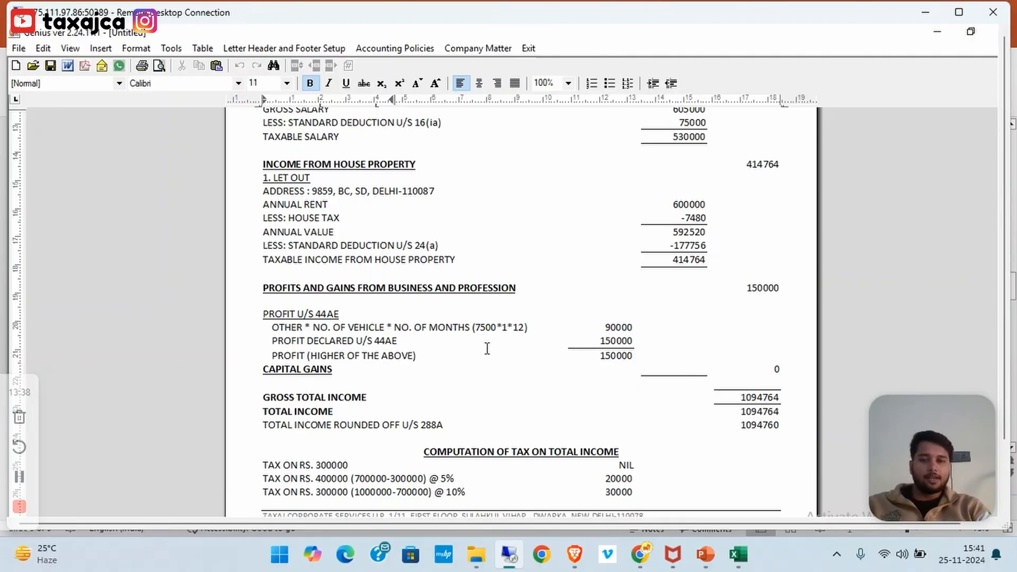
scroll(487, 348, "up", 1)
key("Escape")
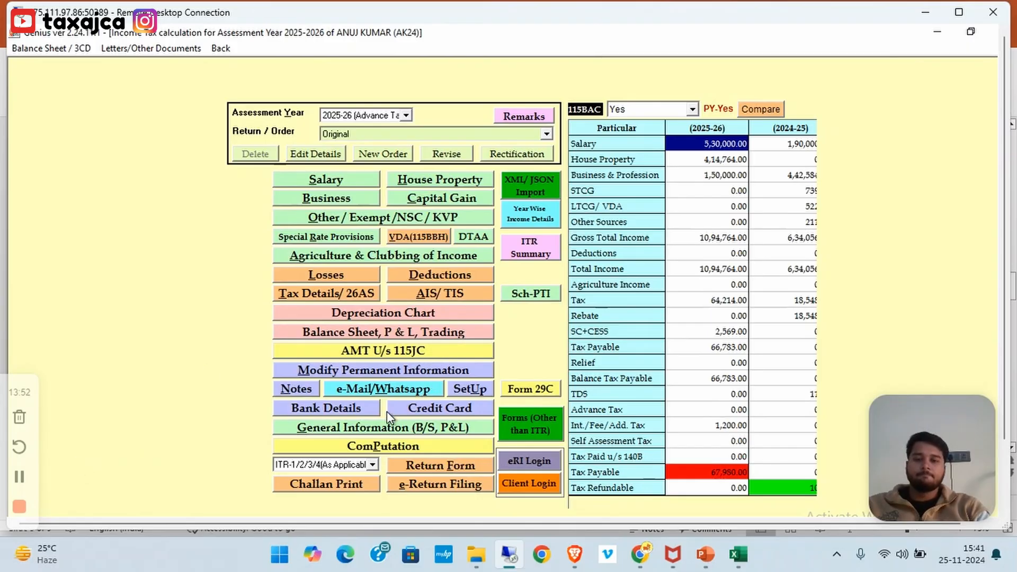
Switch the assessment year to 2024-25 after the General Information notice
left_click(360, 428)
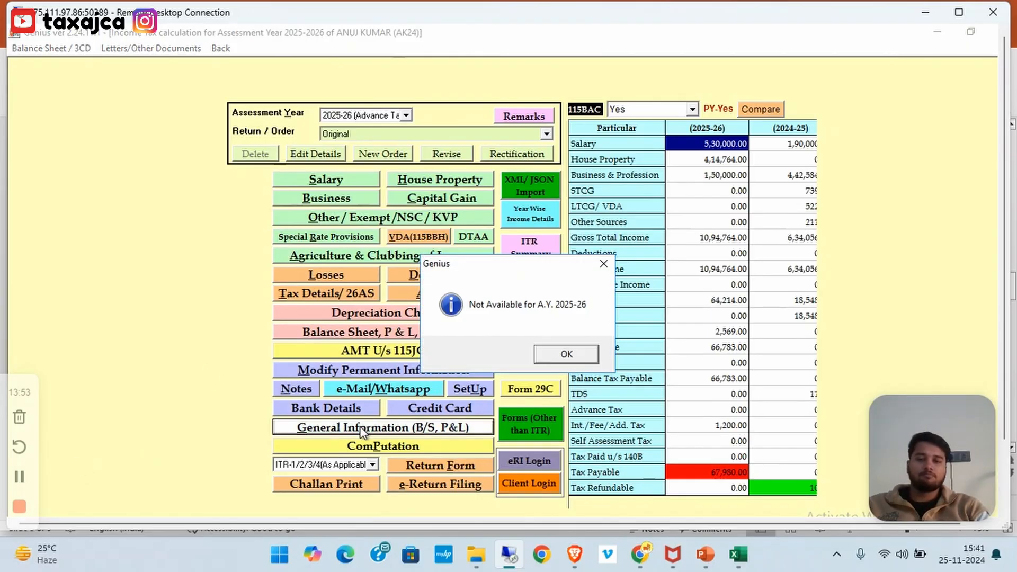
left_click(595, 351)
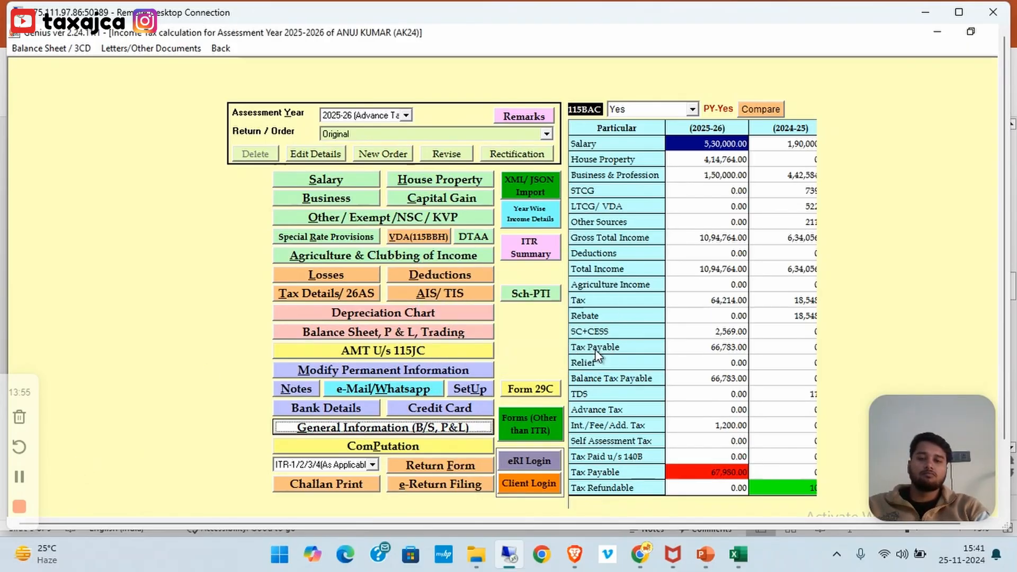
left_click(405, 115)
left_click(353, 187)
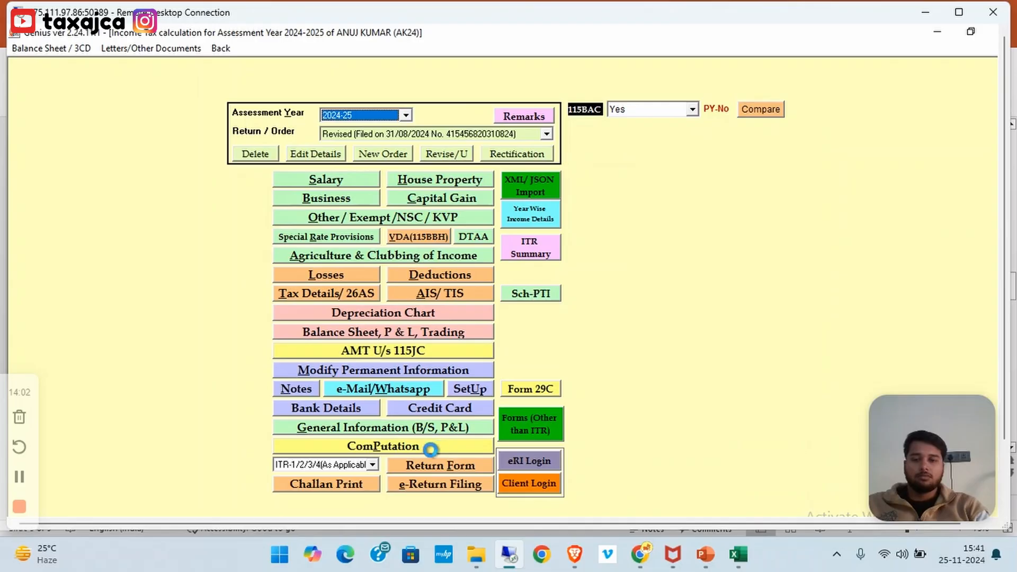
Open General Information for 2024-25, confirm editing the filed return, and show the Profit & Loss accounts
left_click(407, 430)
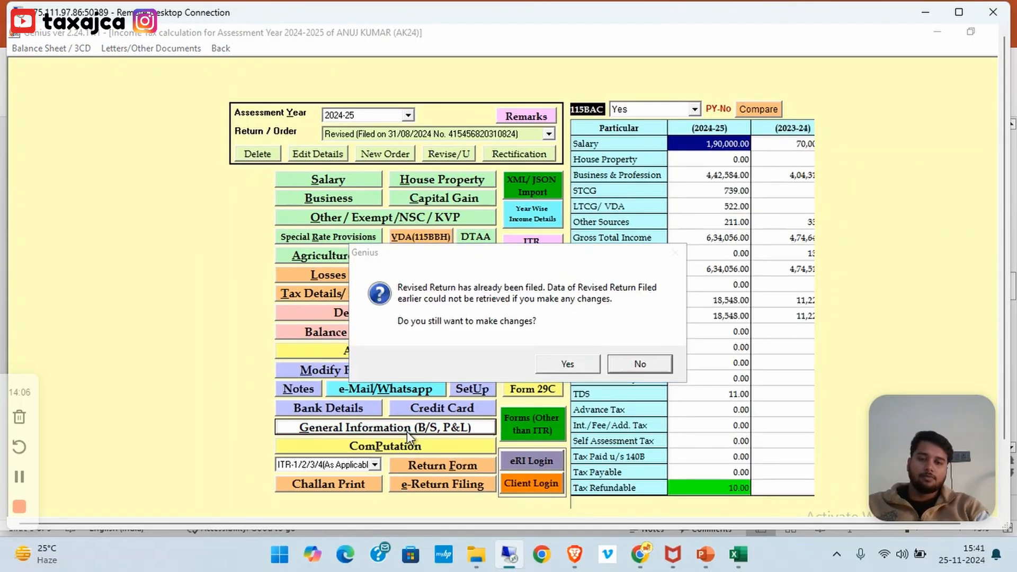
left_click(568, 365)
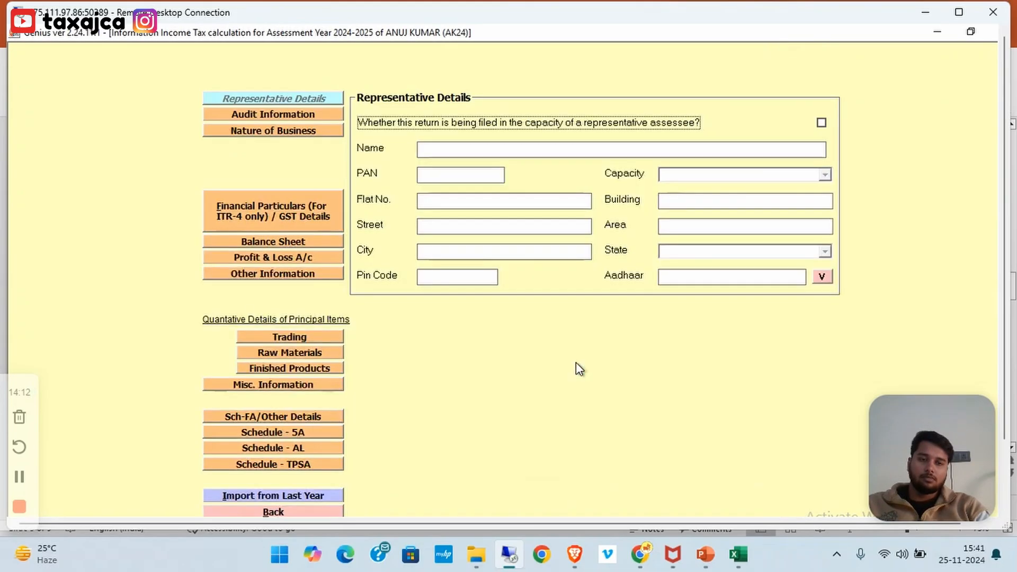
left_click(244, 258)
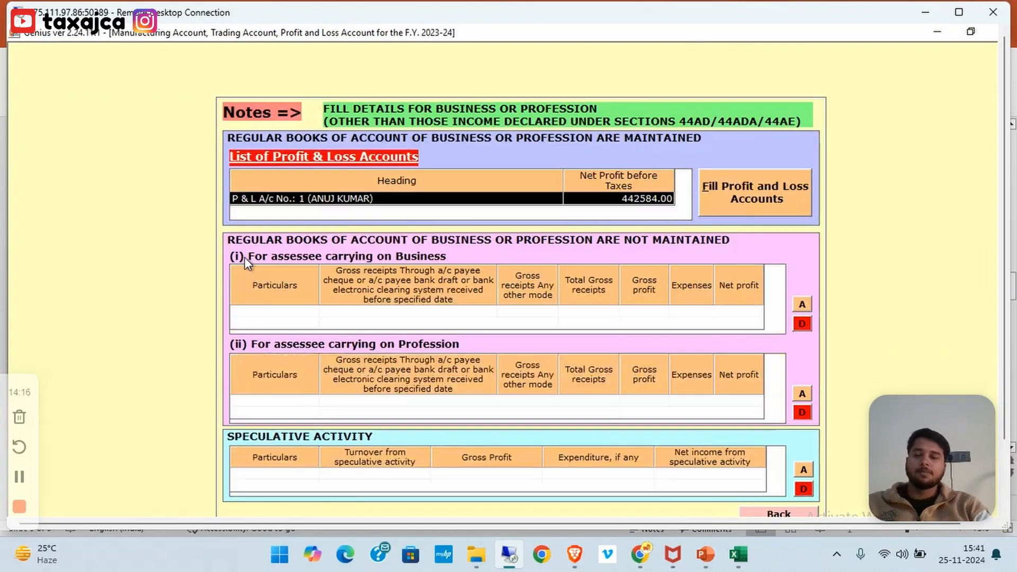
Open Trading Account No. 1 and review the sale of goods, services and other revenue lines
left_click(742, 195)
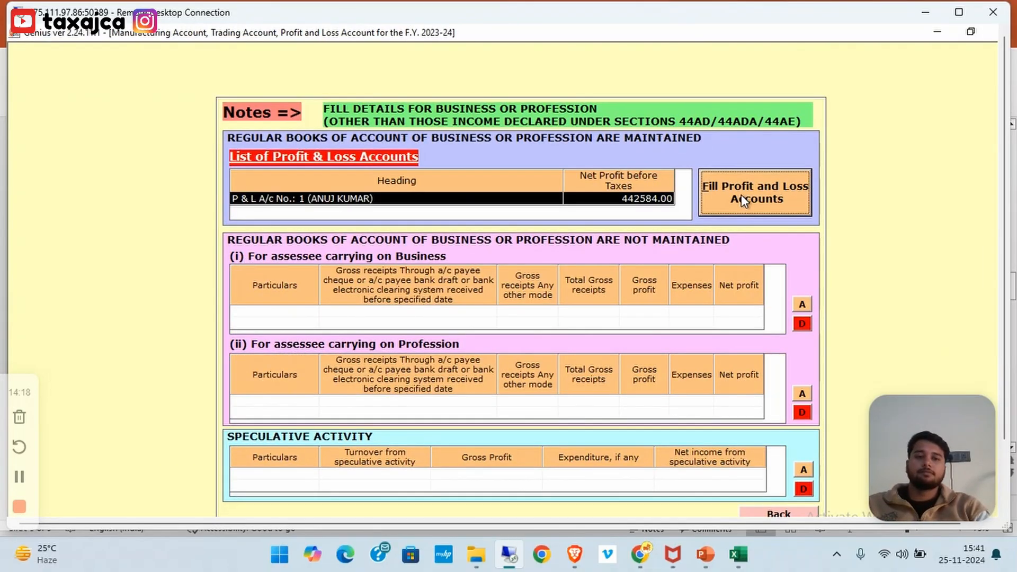
left_click(742, 195)
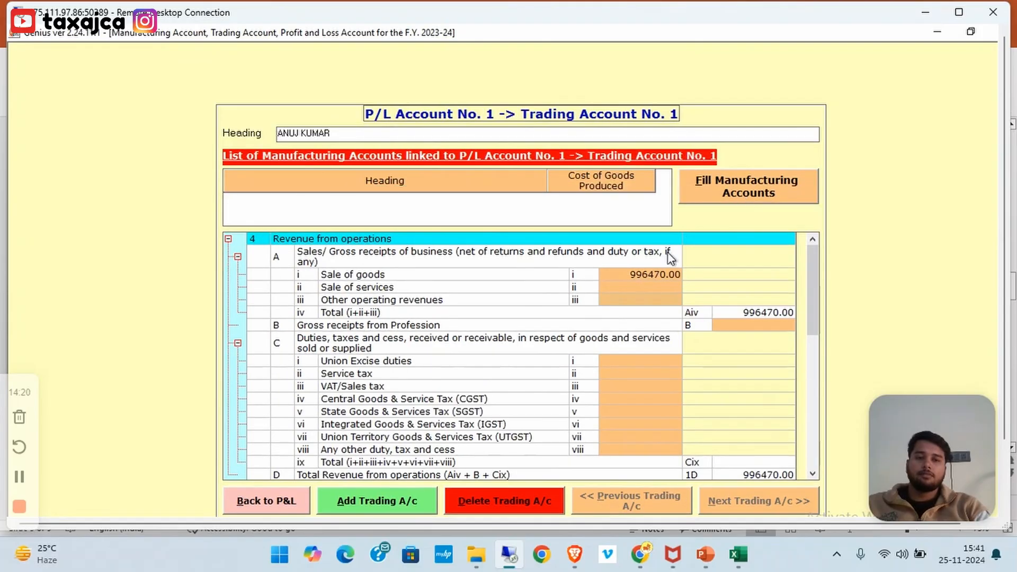
left_click(602, 278)
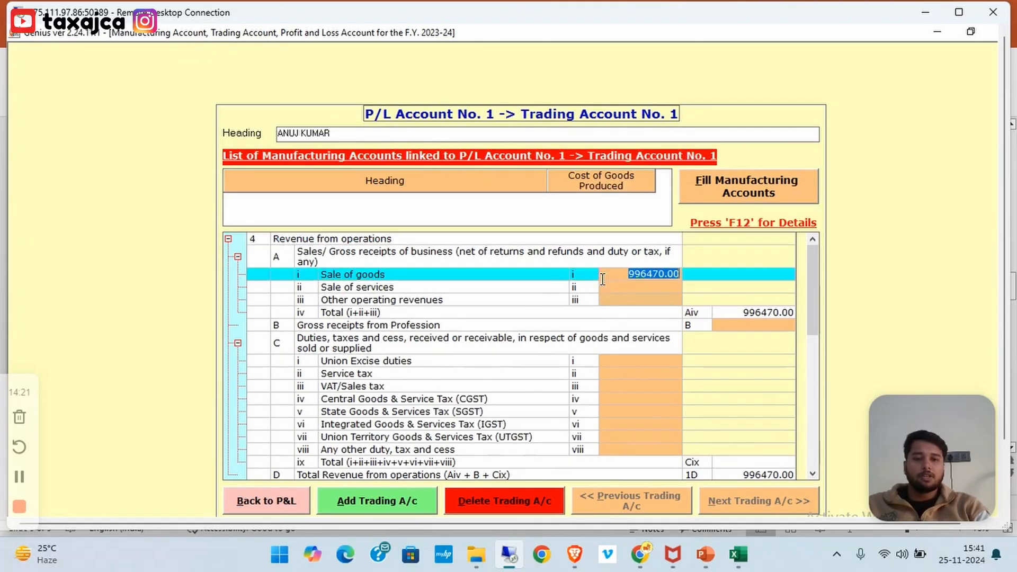
left_click(560, 281)
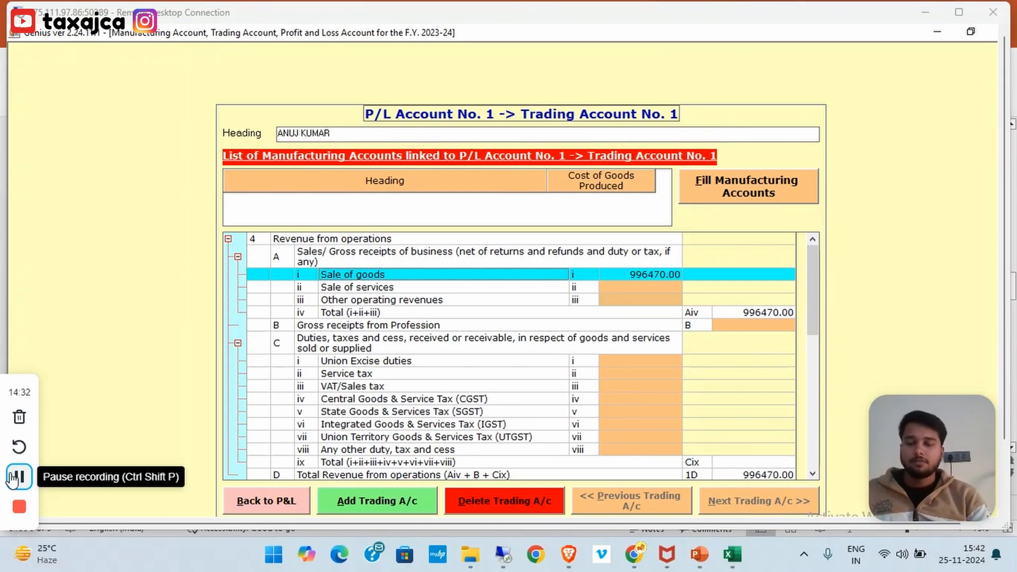
left_click(504, 275)
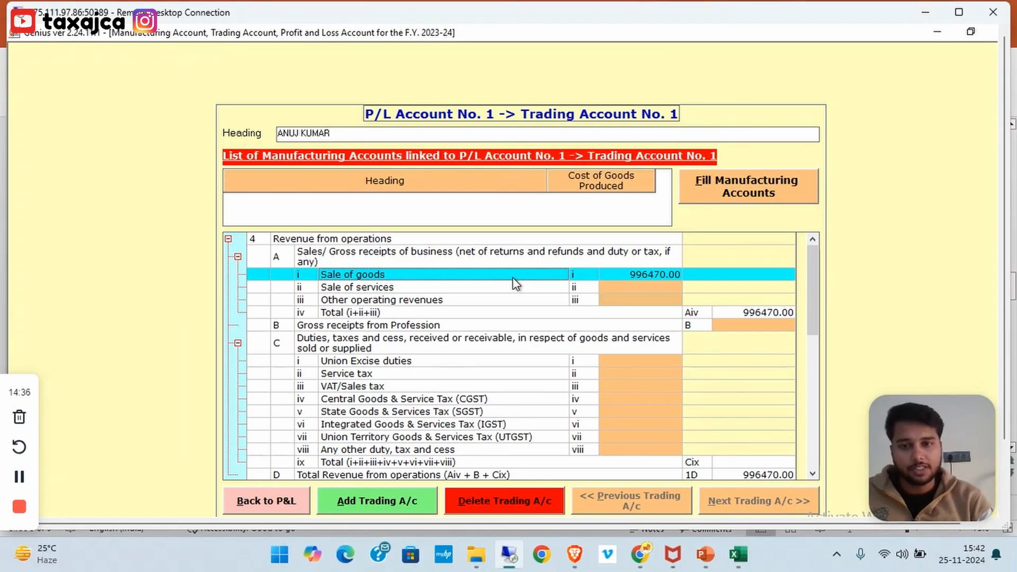
left_click(508, 286)
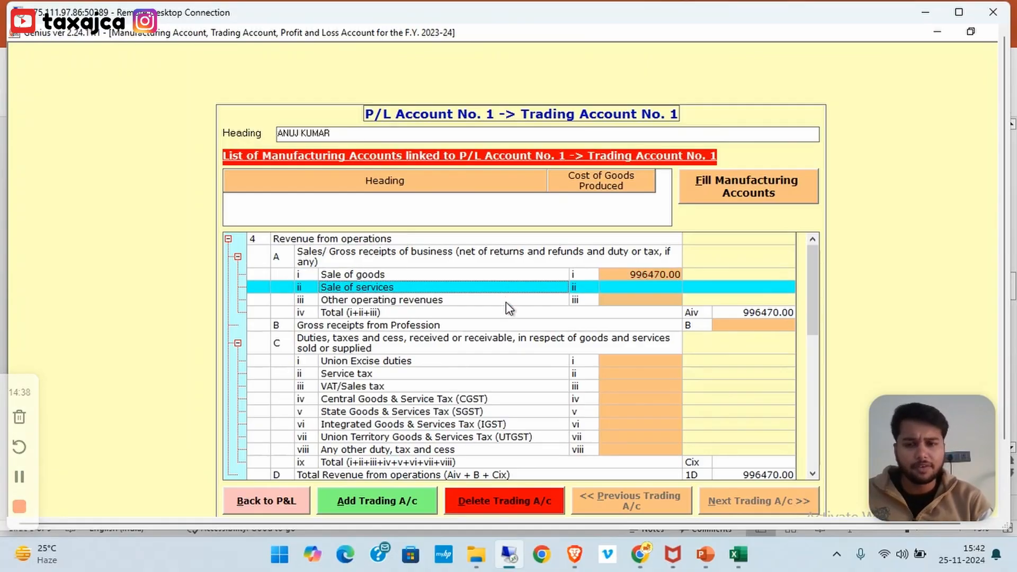
left_click(505, 302)
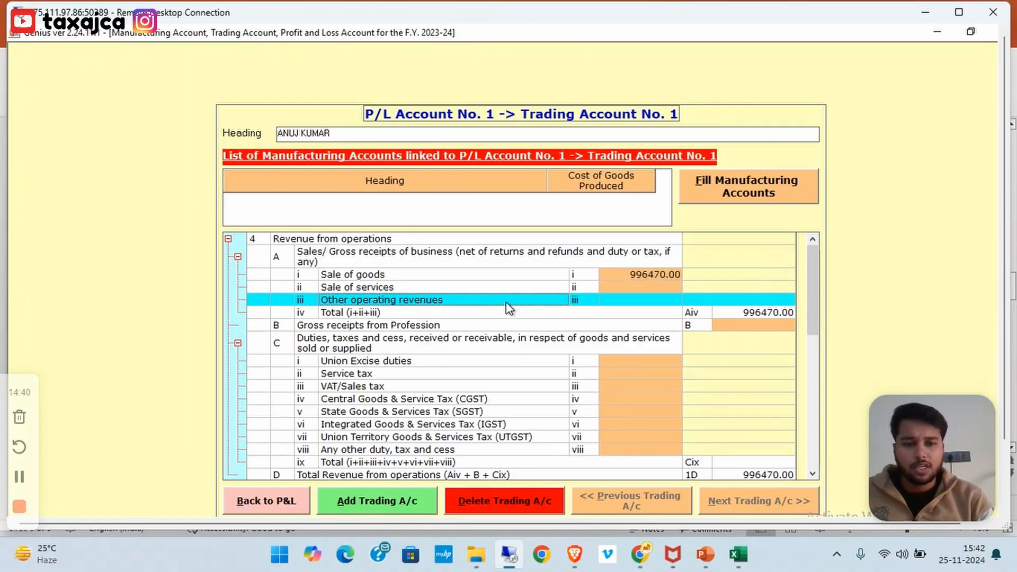
Scroll through stock, purchases, direct expenses and duty rows, then return to P&L Account No. 1
left_click(813, 474)
left_click(813, 473)
left_click(812, 474)
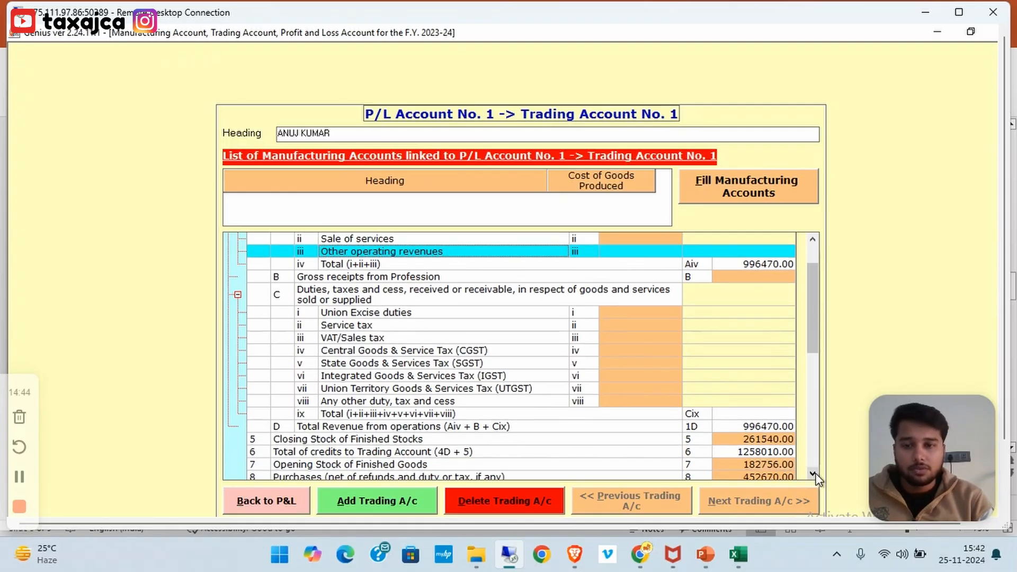
left_click(813, 474)
left_click(813, 474)
left_click(812, 474)
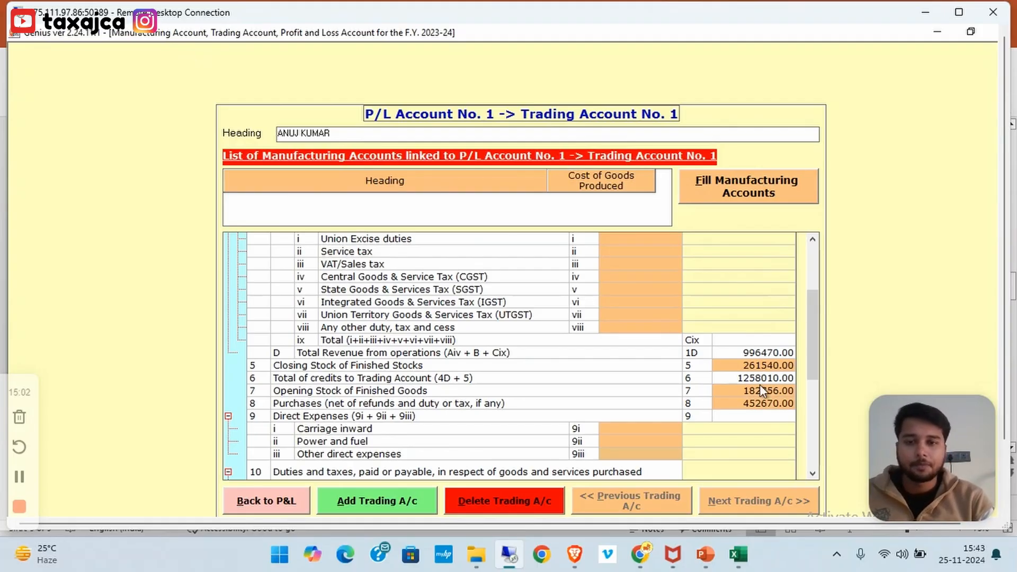
left_click(814, 474)
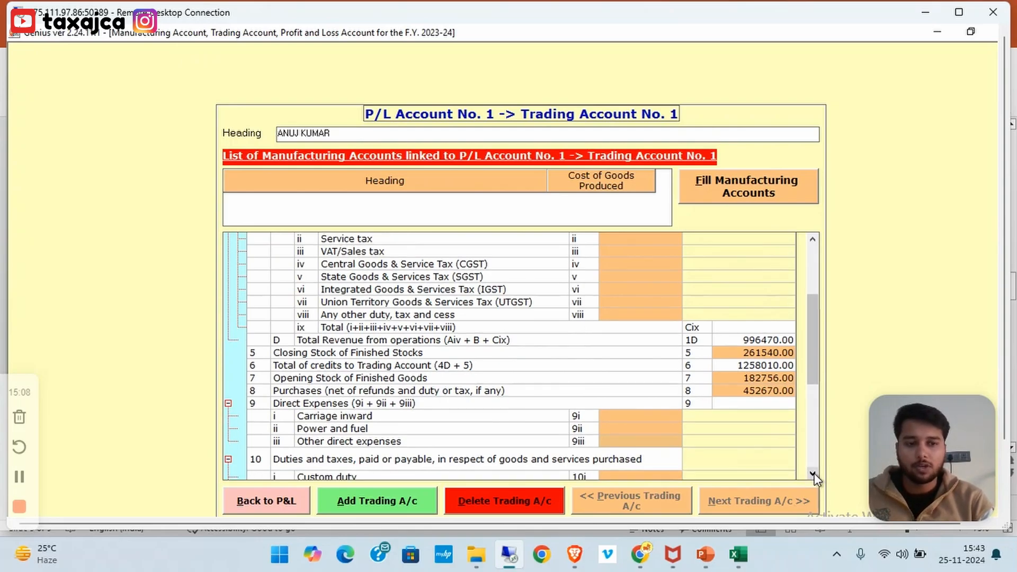
left_click(814, 474)
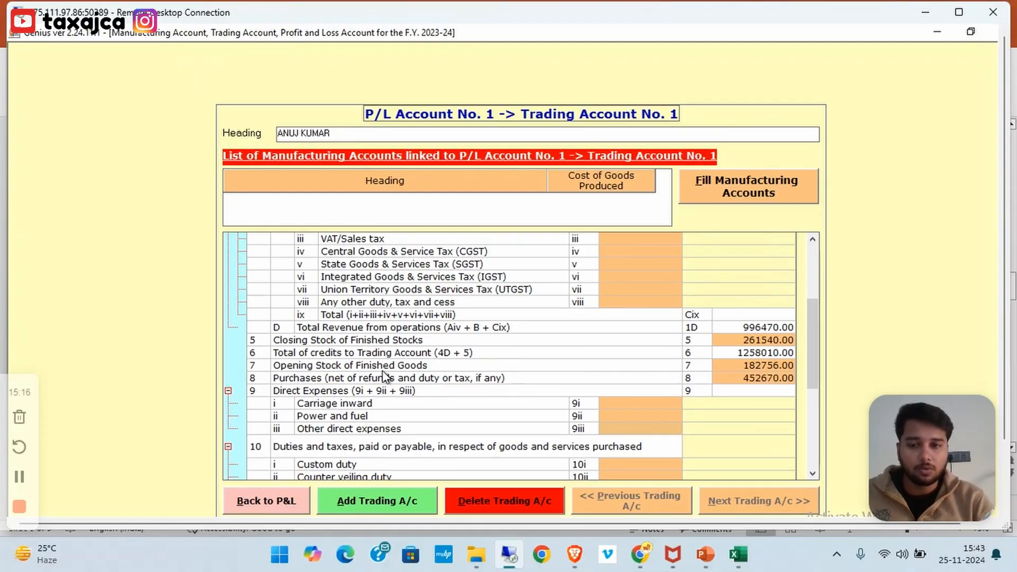
left_click(267, 501)
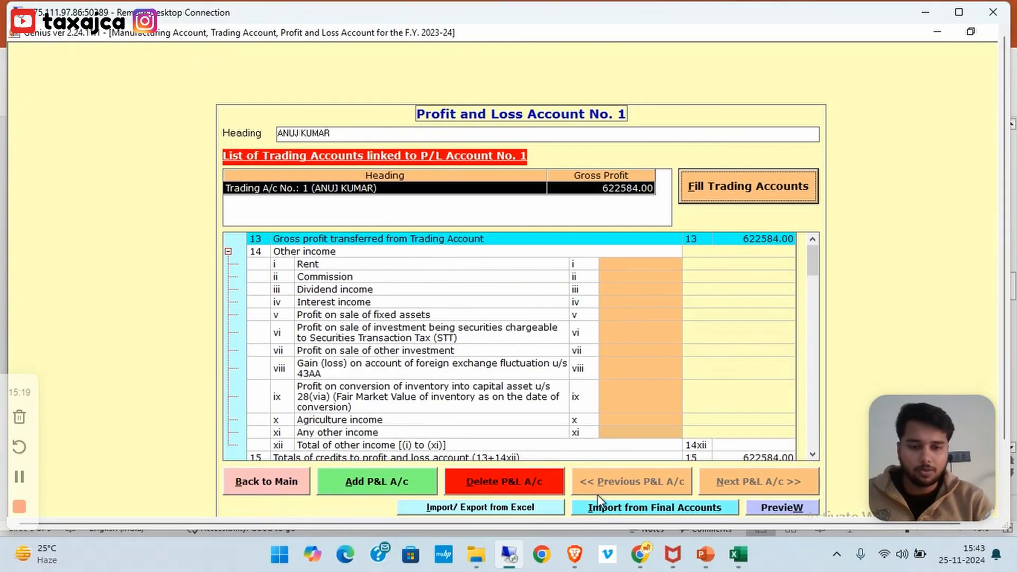
Preview the horizontal trading and P&L statement, check gross profit 622584, and back out
left_click(762, 510)
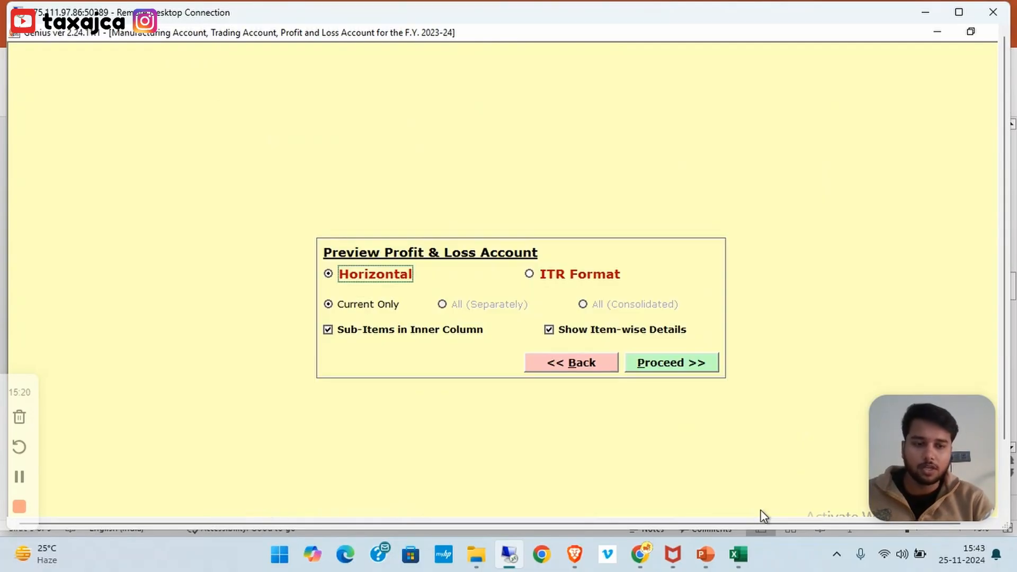
left_click(676, 368)
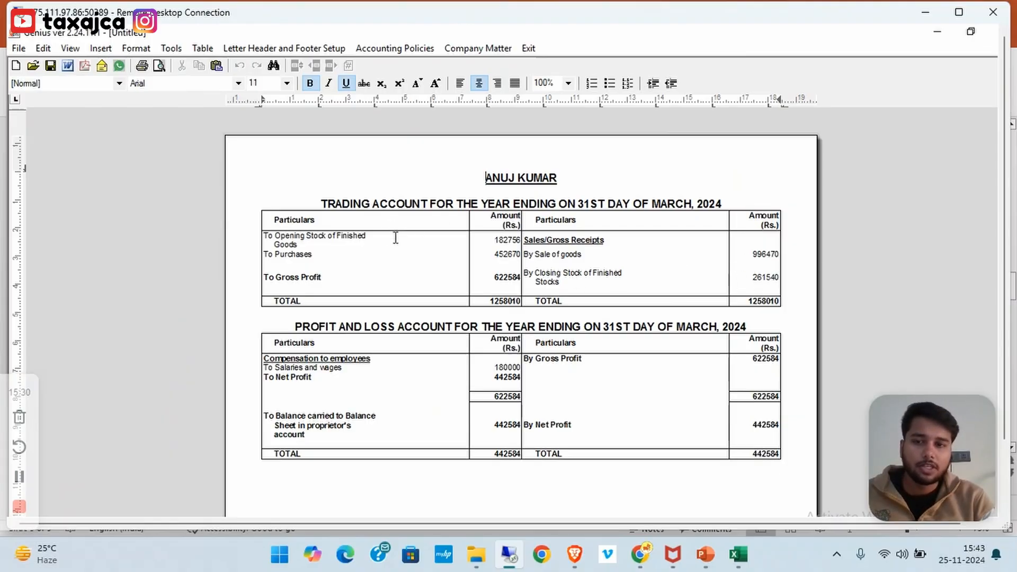
double_click(506, 277)
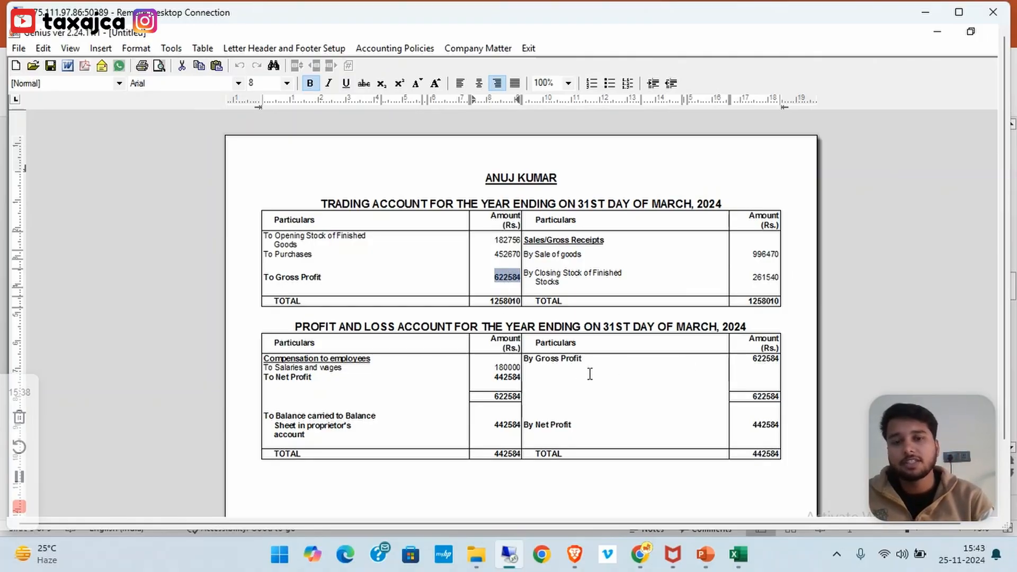
left_click(511, 369)
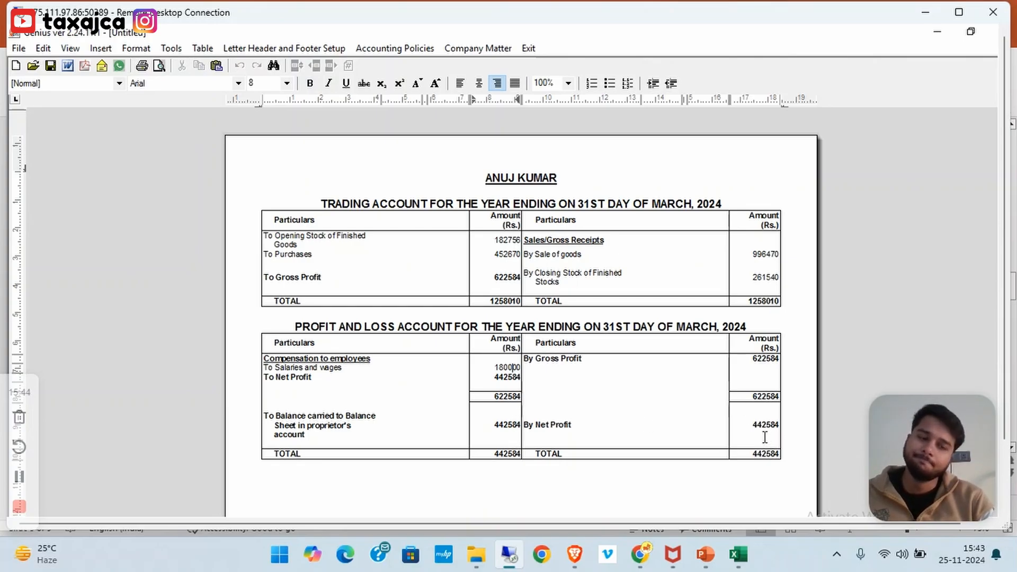
key("Escape")
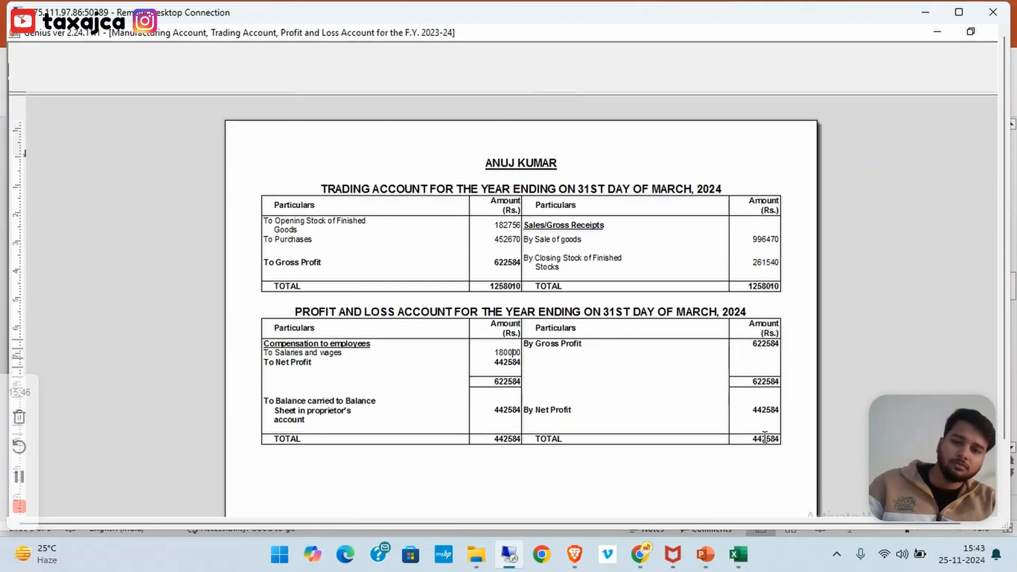
key("Escape")
Import the 442584 net profit from General Information as the business profit amount
key("Escape")
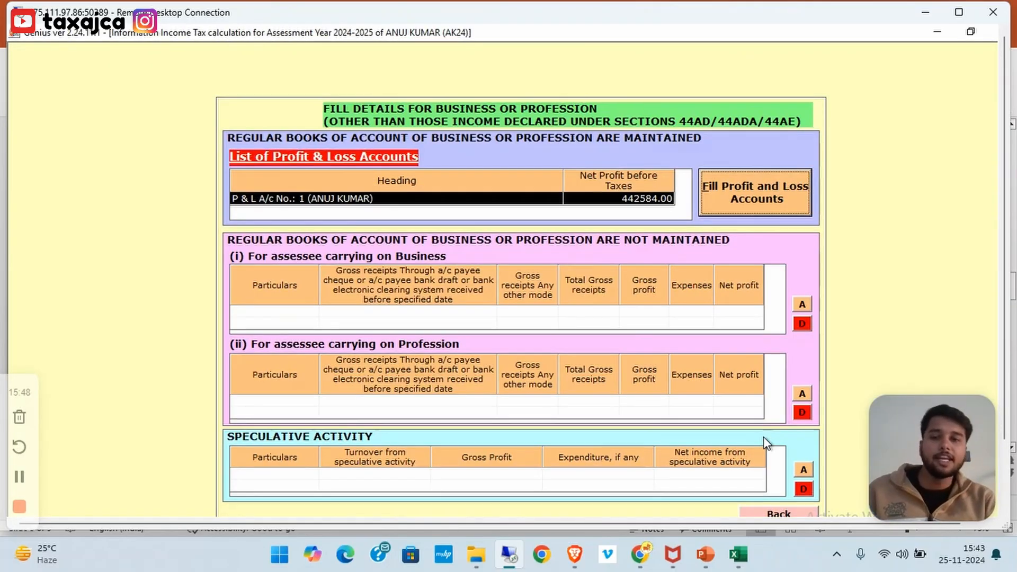
key("Escape")
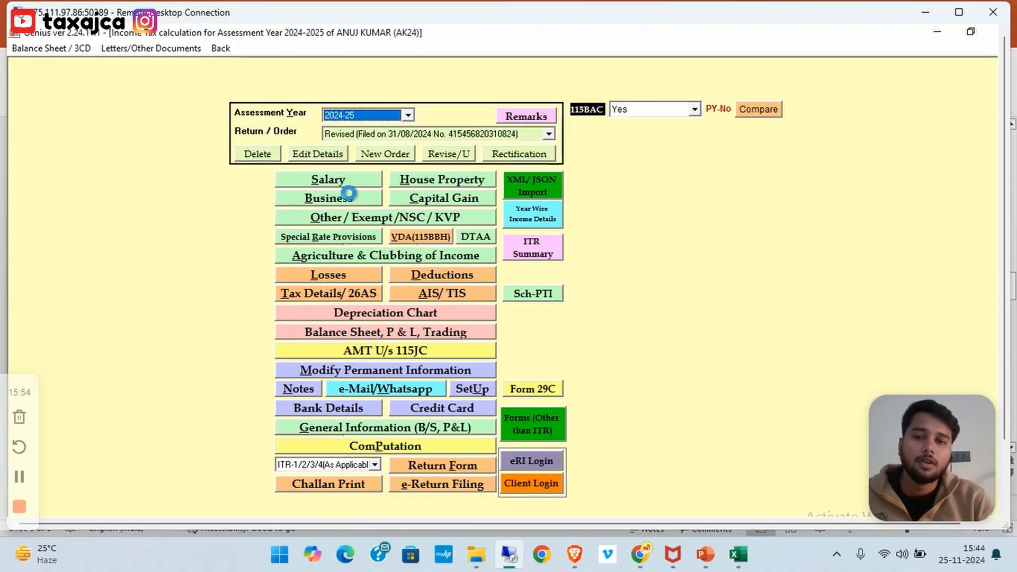
left_click(349, 193)
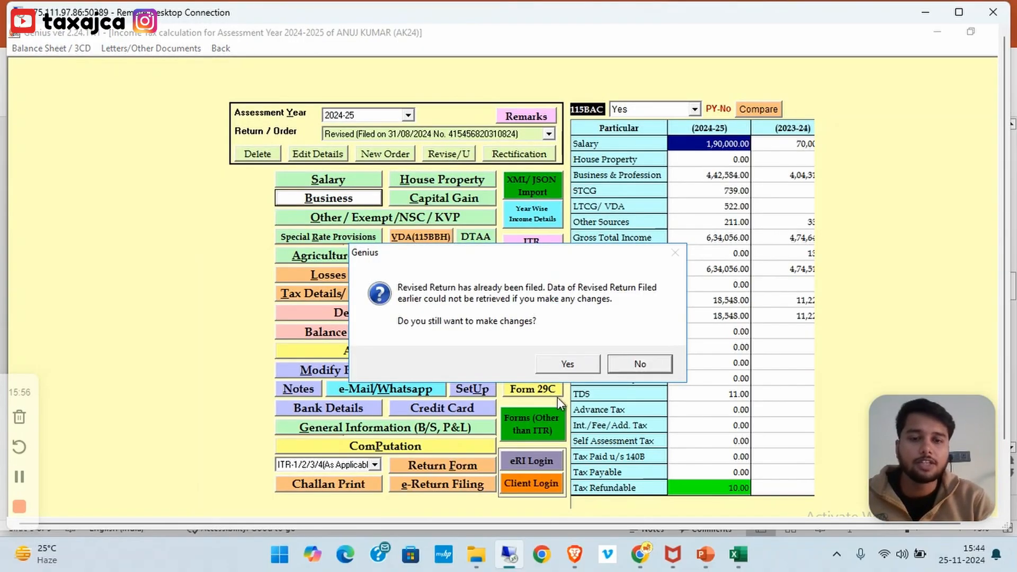
left_click(568, 366)
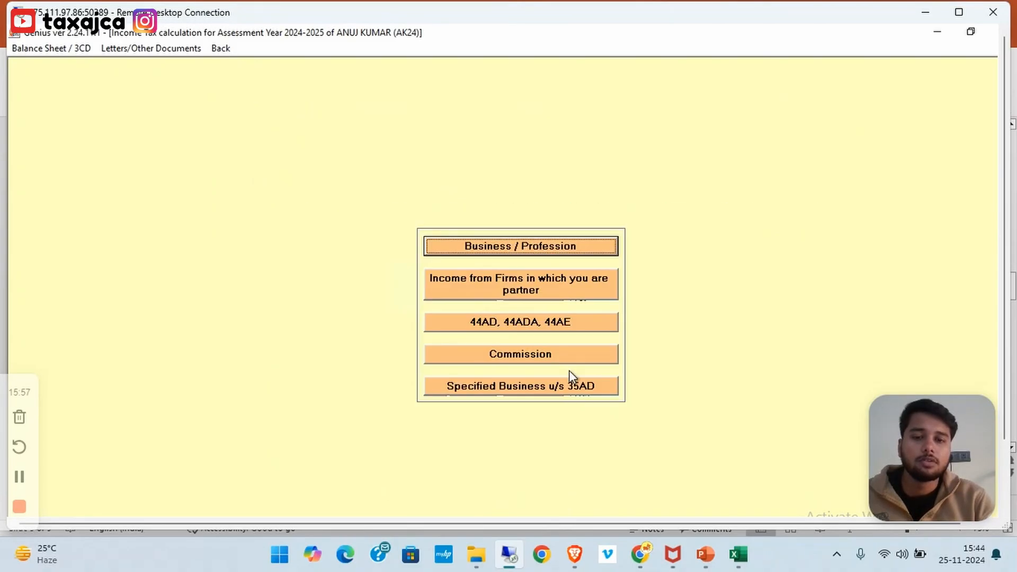
left_click(528, 243)
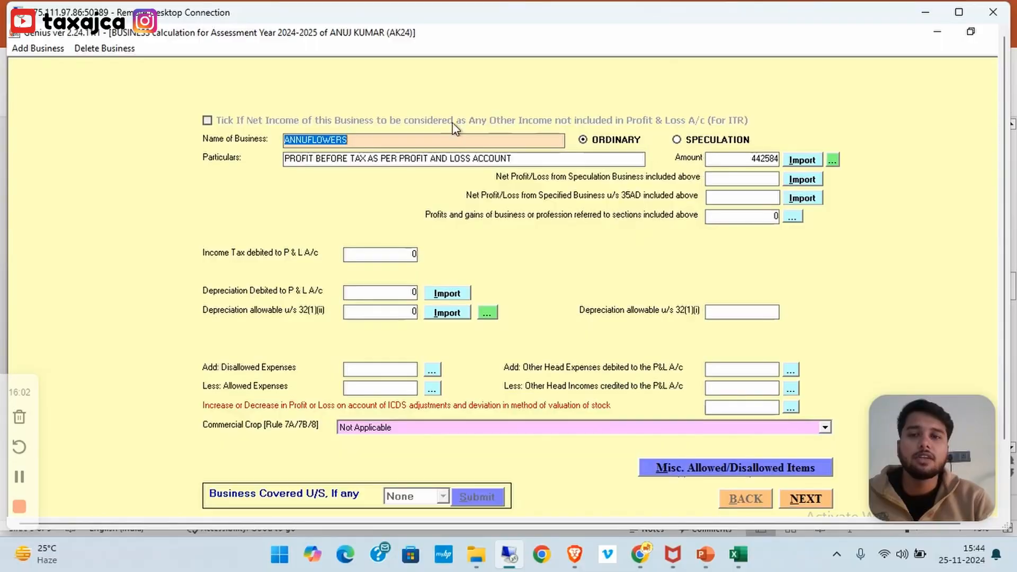
left_click(797, 161)
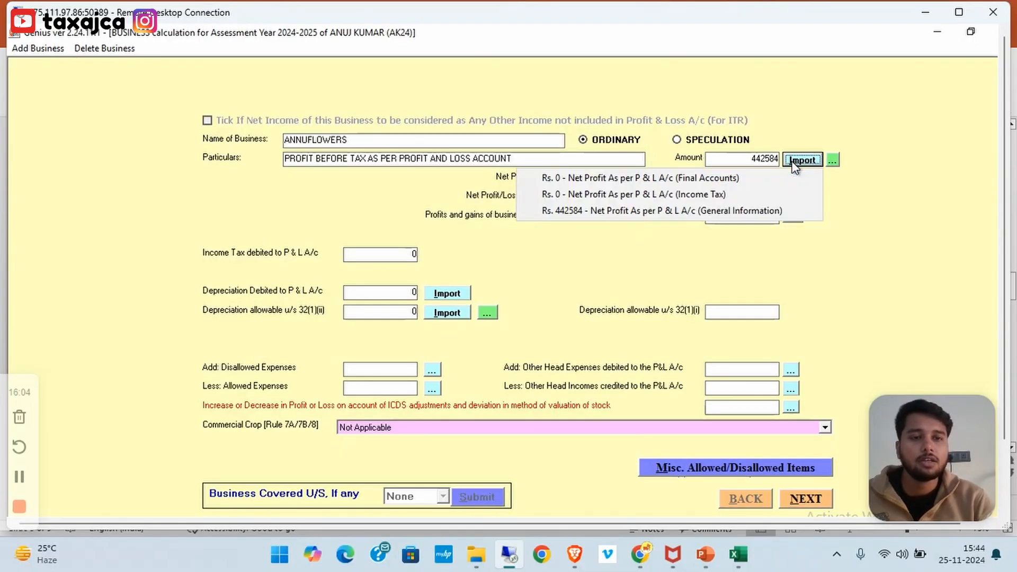
left_click(662, 211)
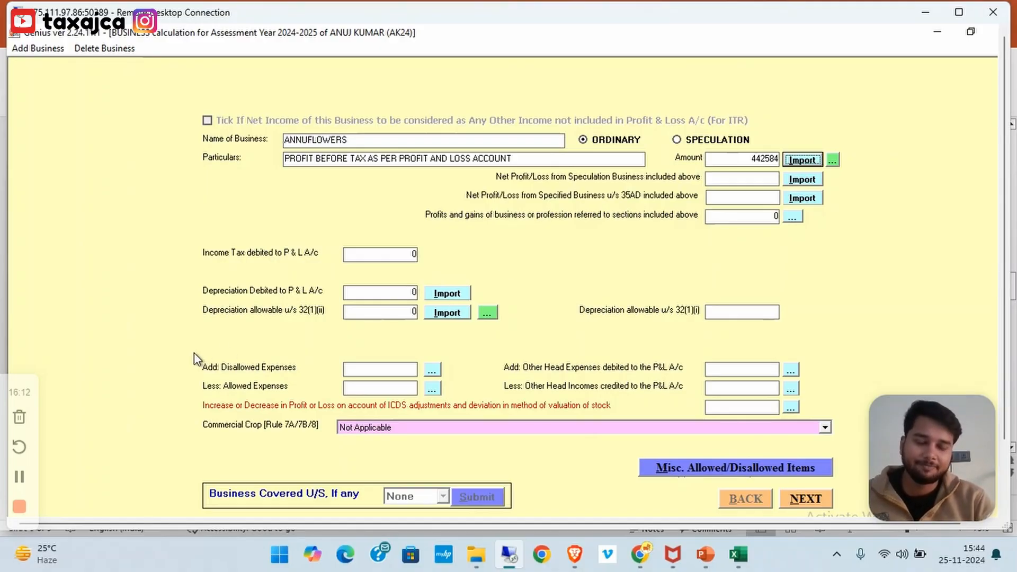
left_click(392, 252)
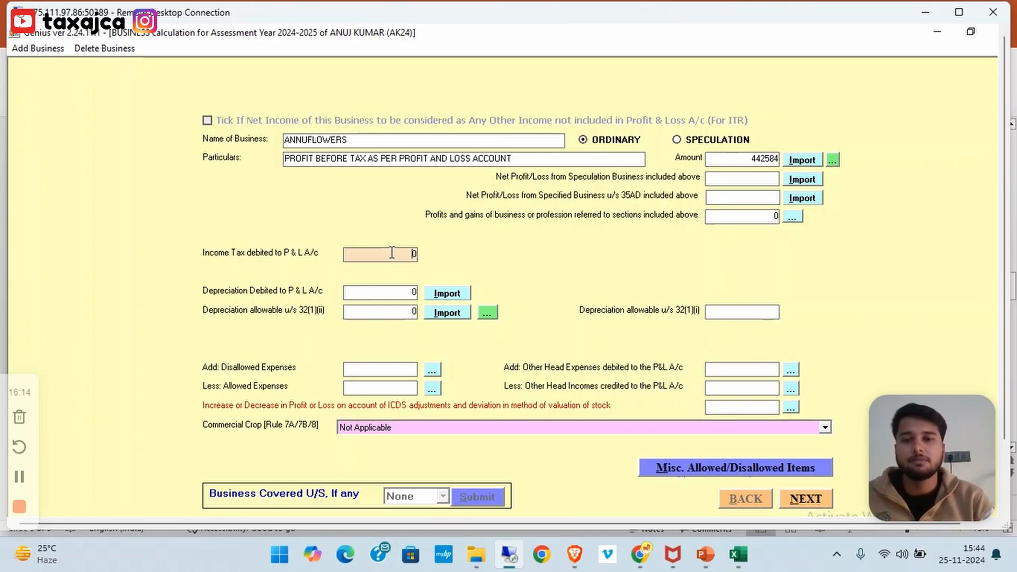
key("Escape")
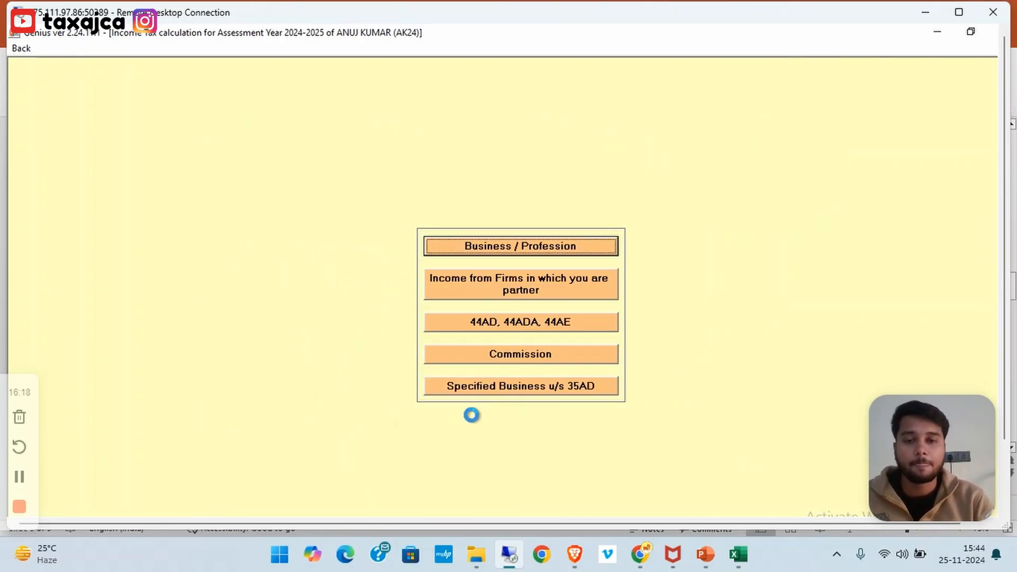
key("Escape")
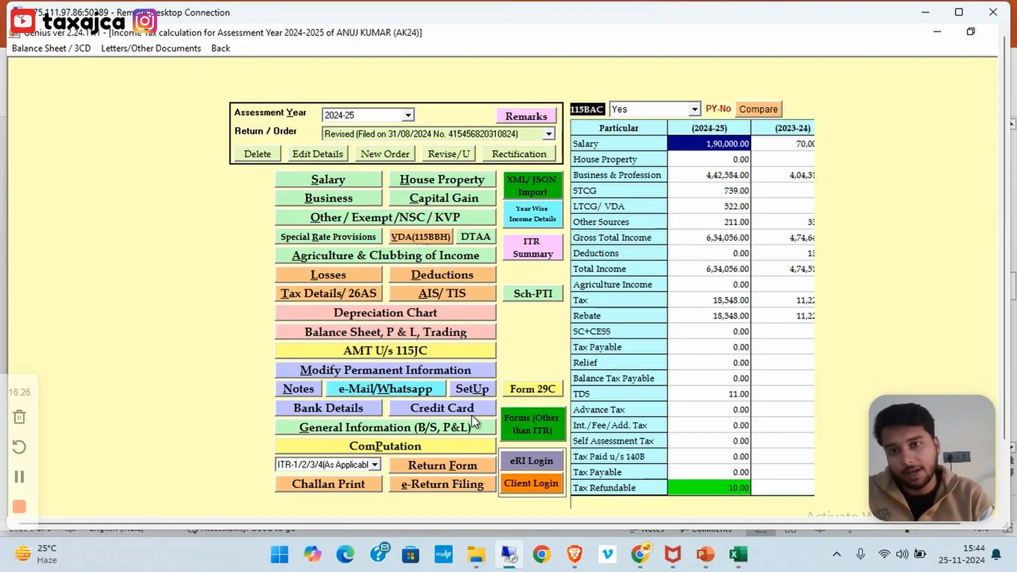
Preview the AY 2024-25 computation and verify the 442584 business profit line
left_click(420, 447)
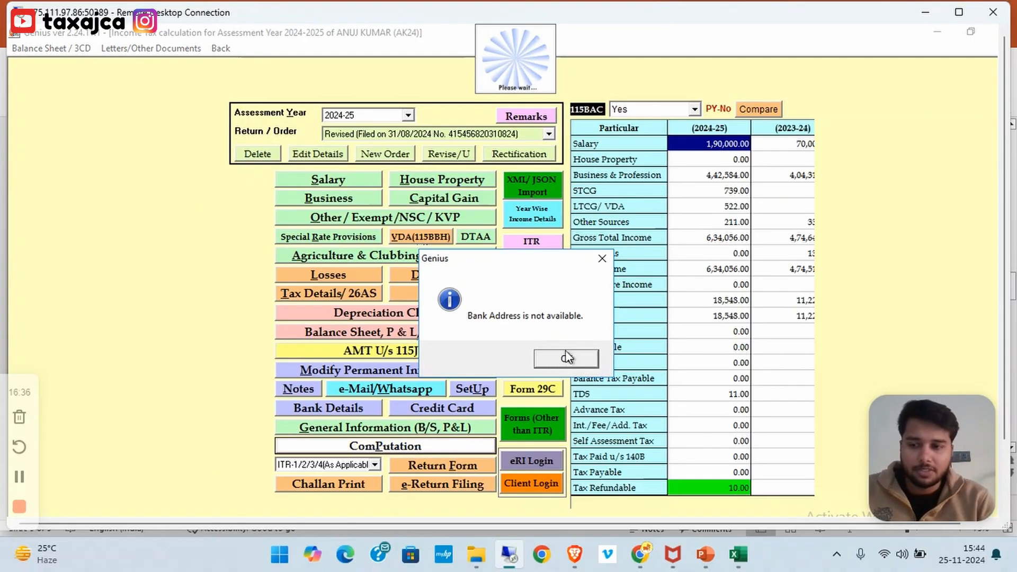
left_click(562, 358)
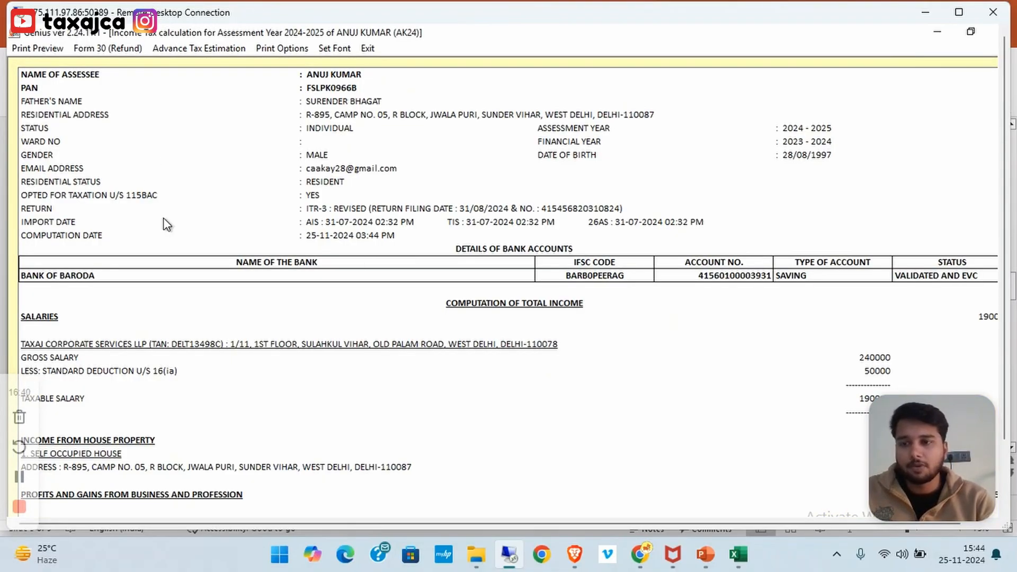
left_click(43, 49)
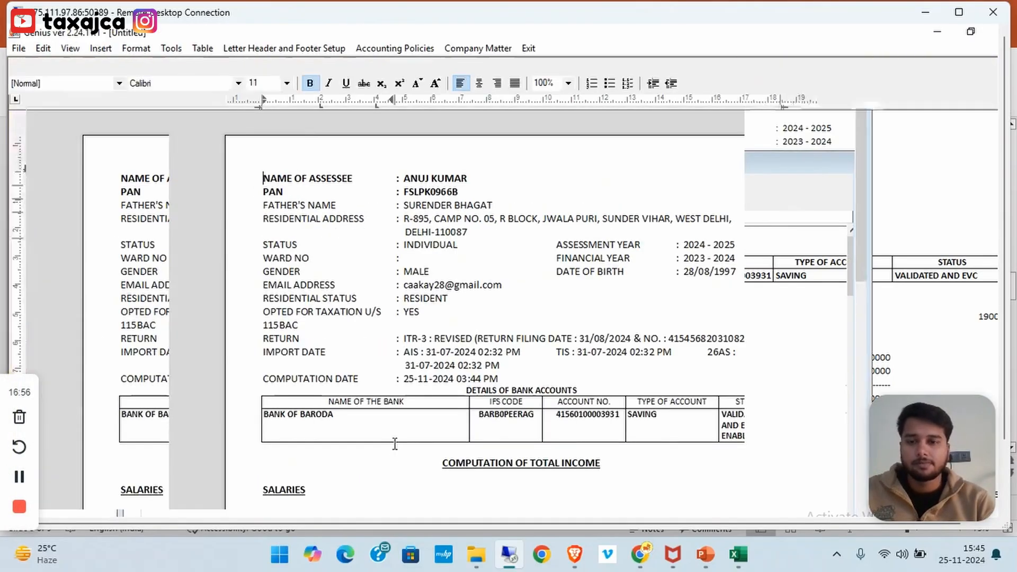
scroll(393, 446, "down", 7)
scroll(395, 445, "down", 6)
scroll(395, 445, "up", 8)
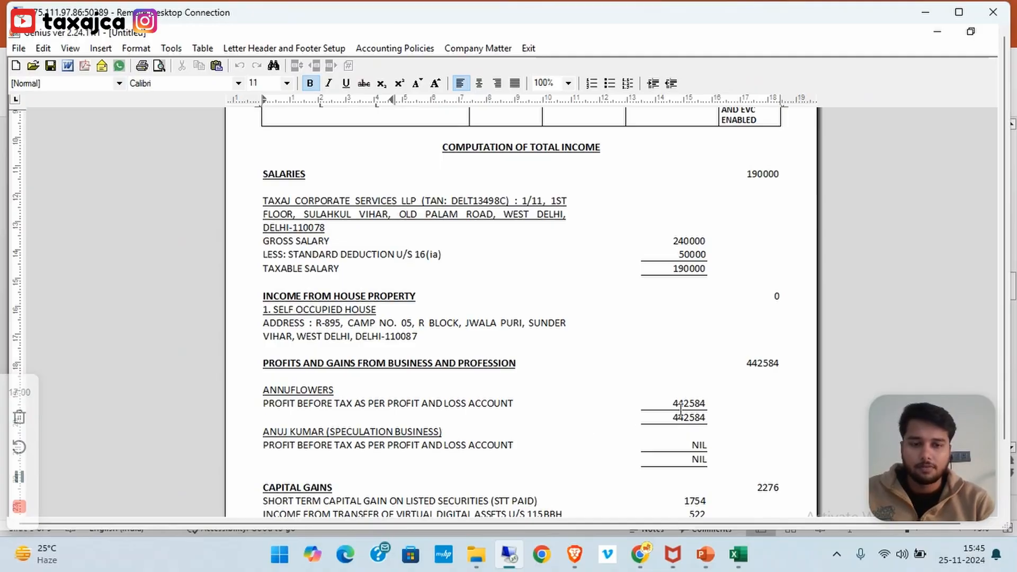
double_click(682, 406)
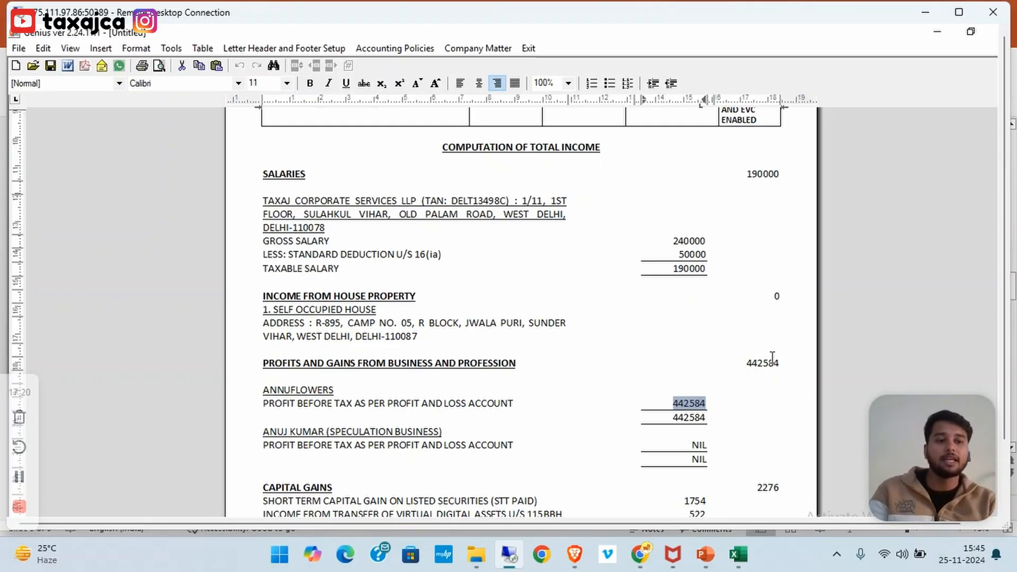
key("Escape")
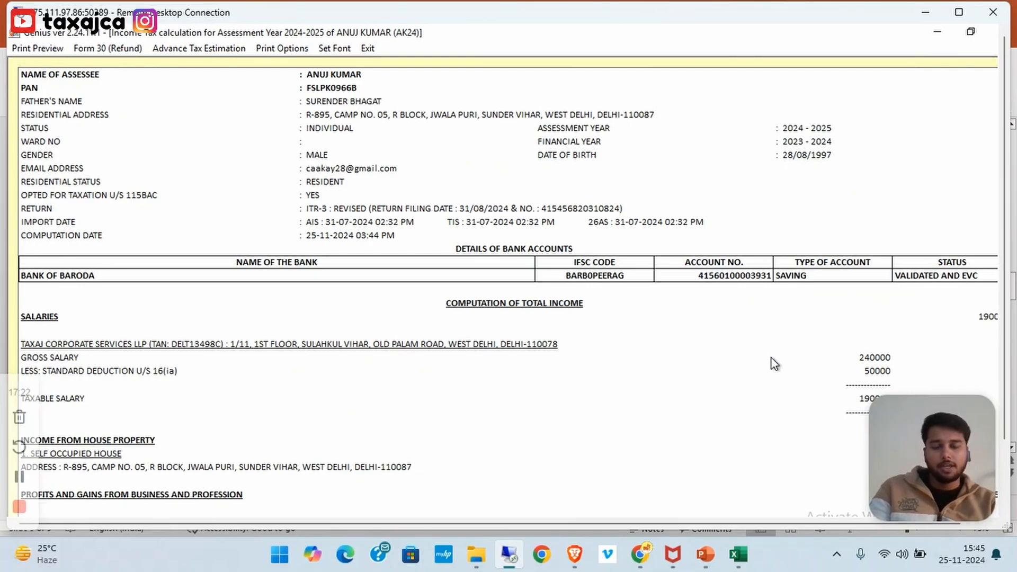
key("Escape")
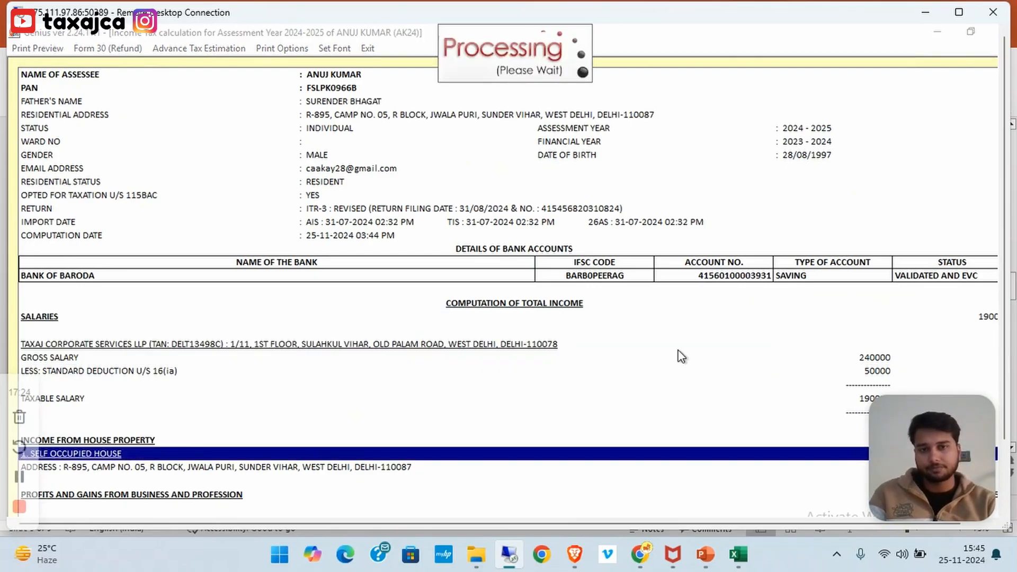